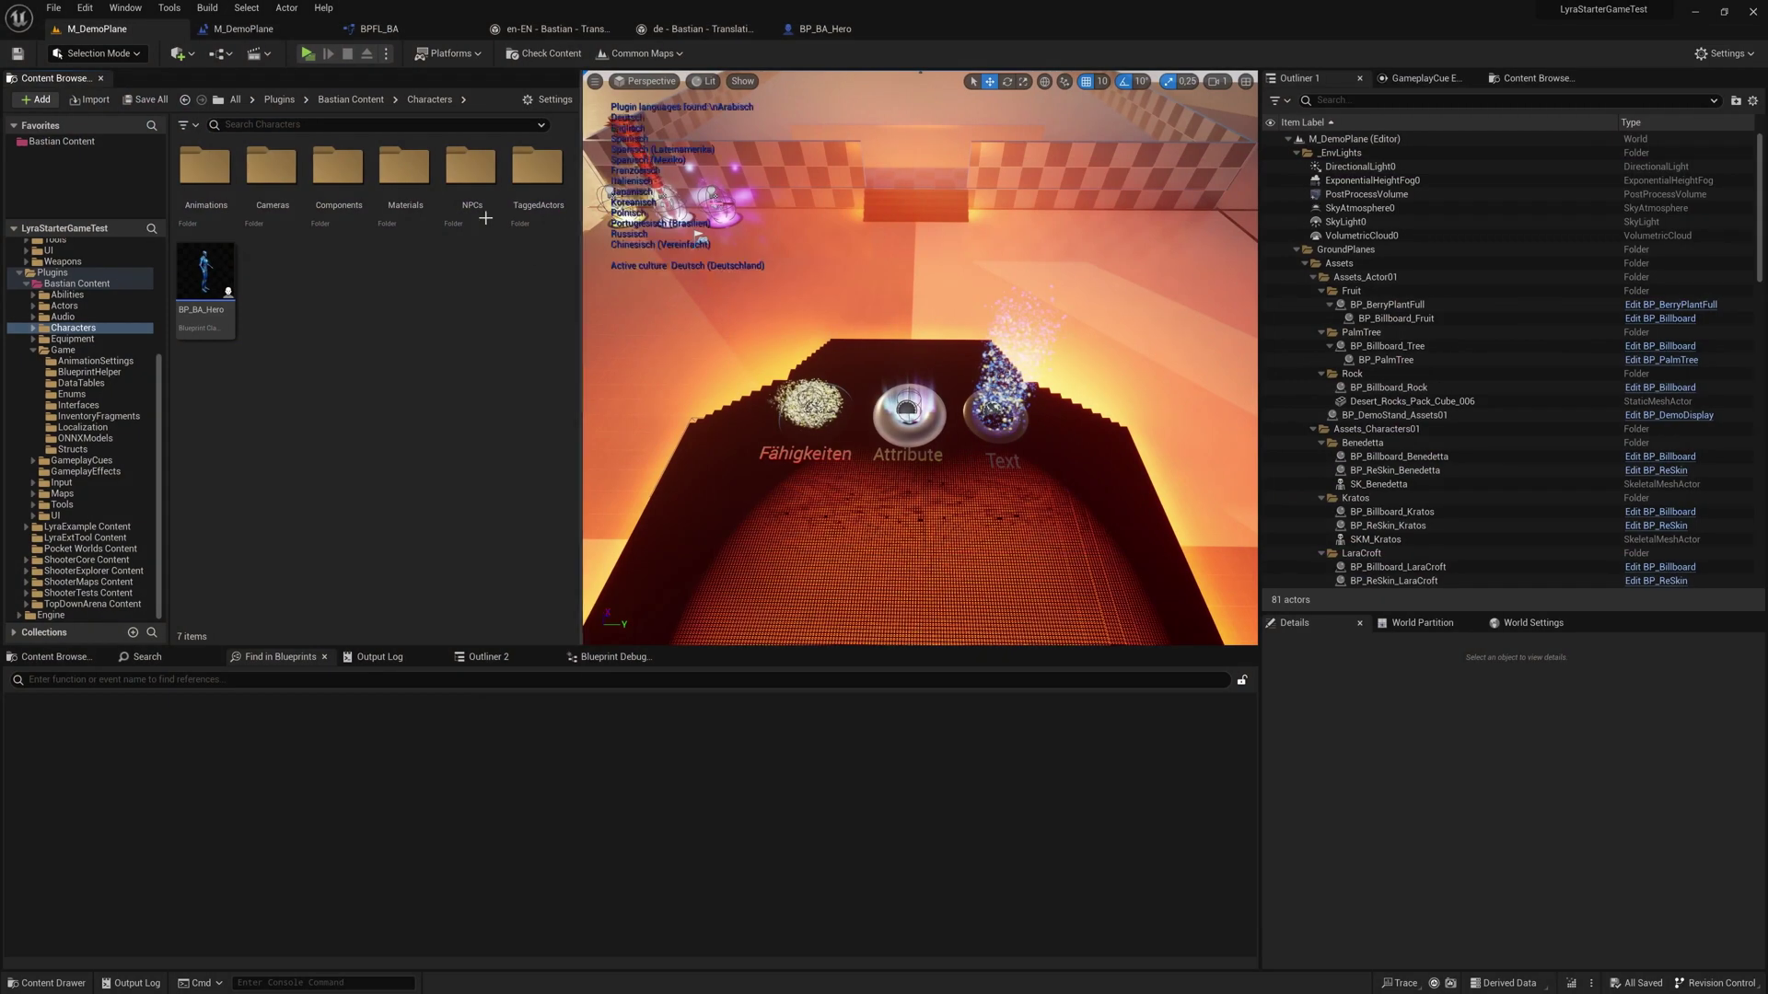
Start a play preview of the demo level and run the character onto the stepped platform to inspect its German labels
click(306, 54)
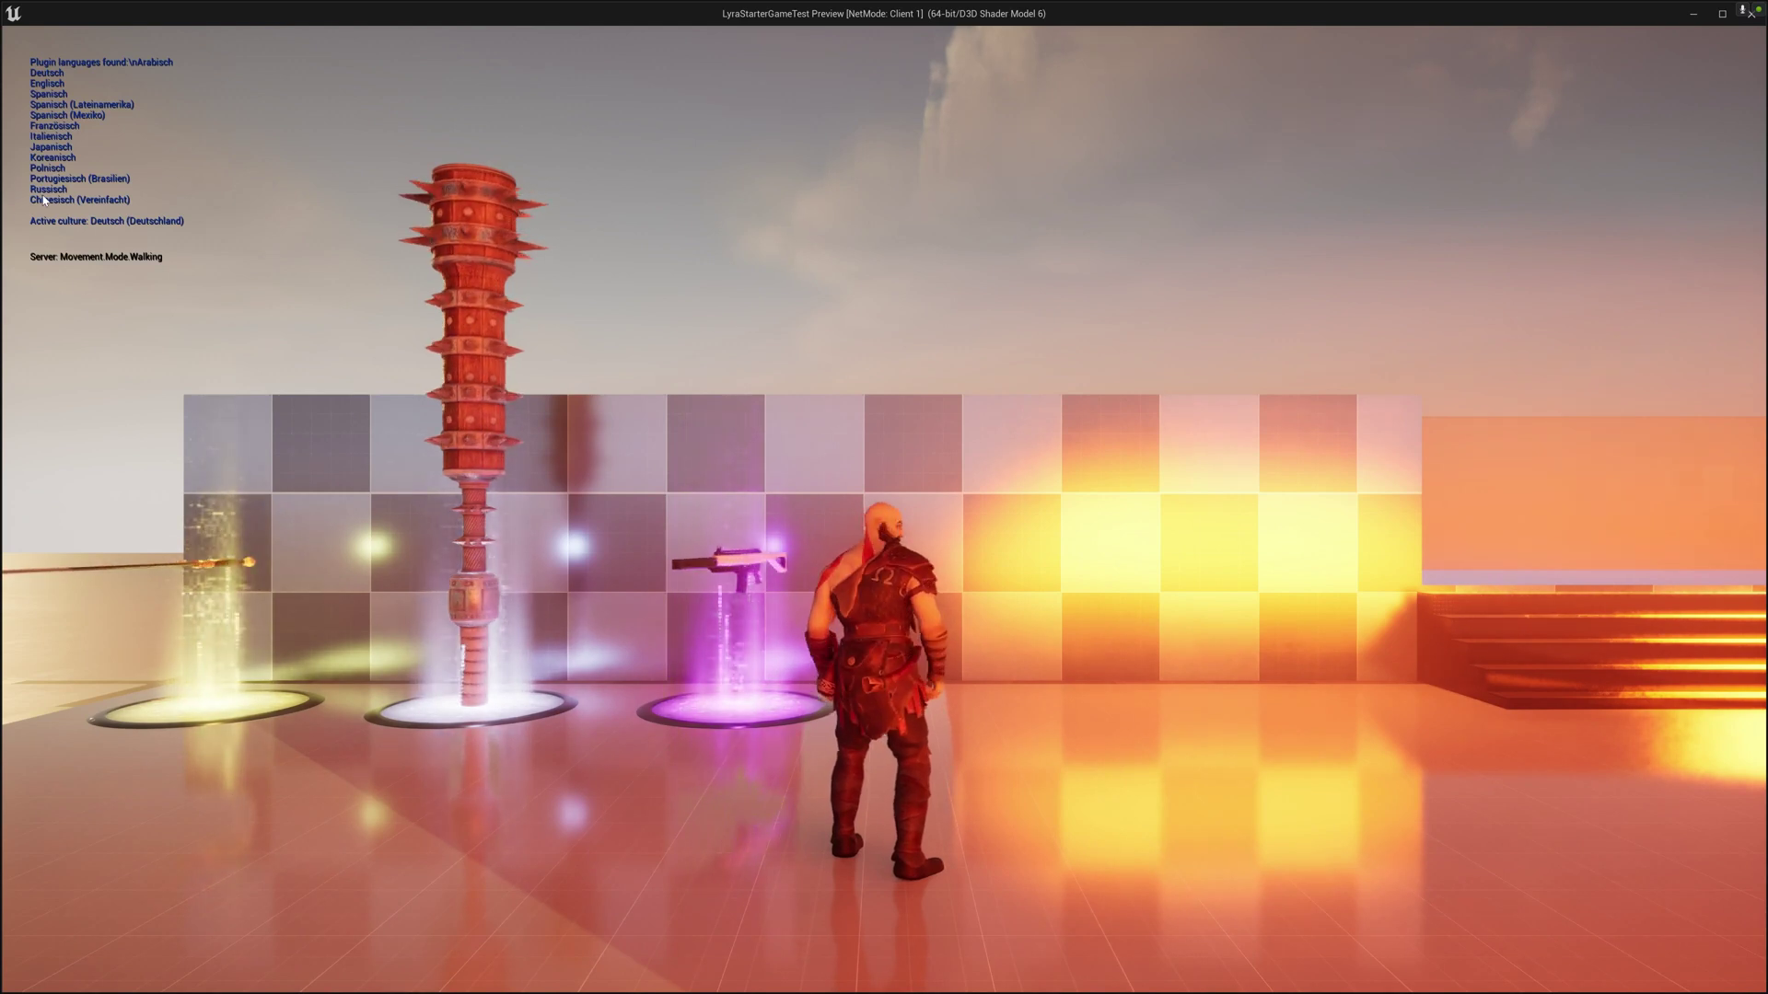
click(970, 477)
key(w)
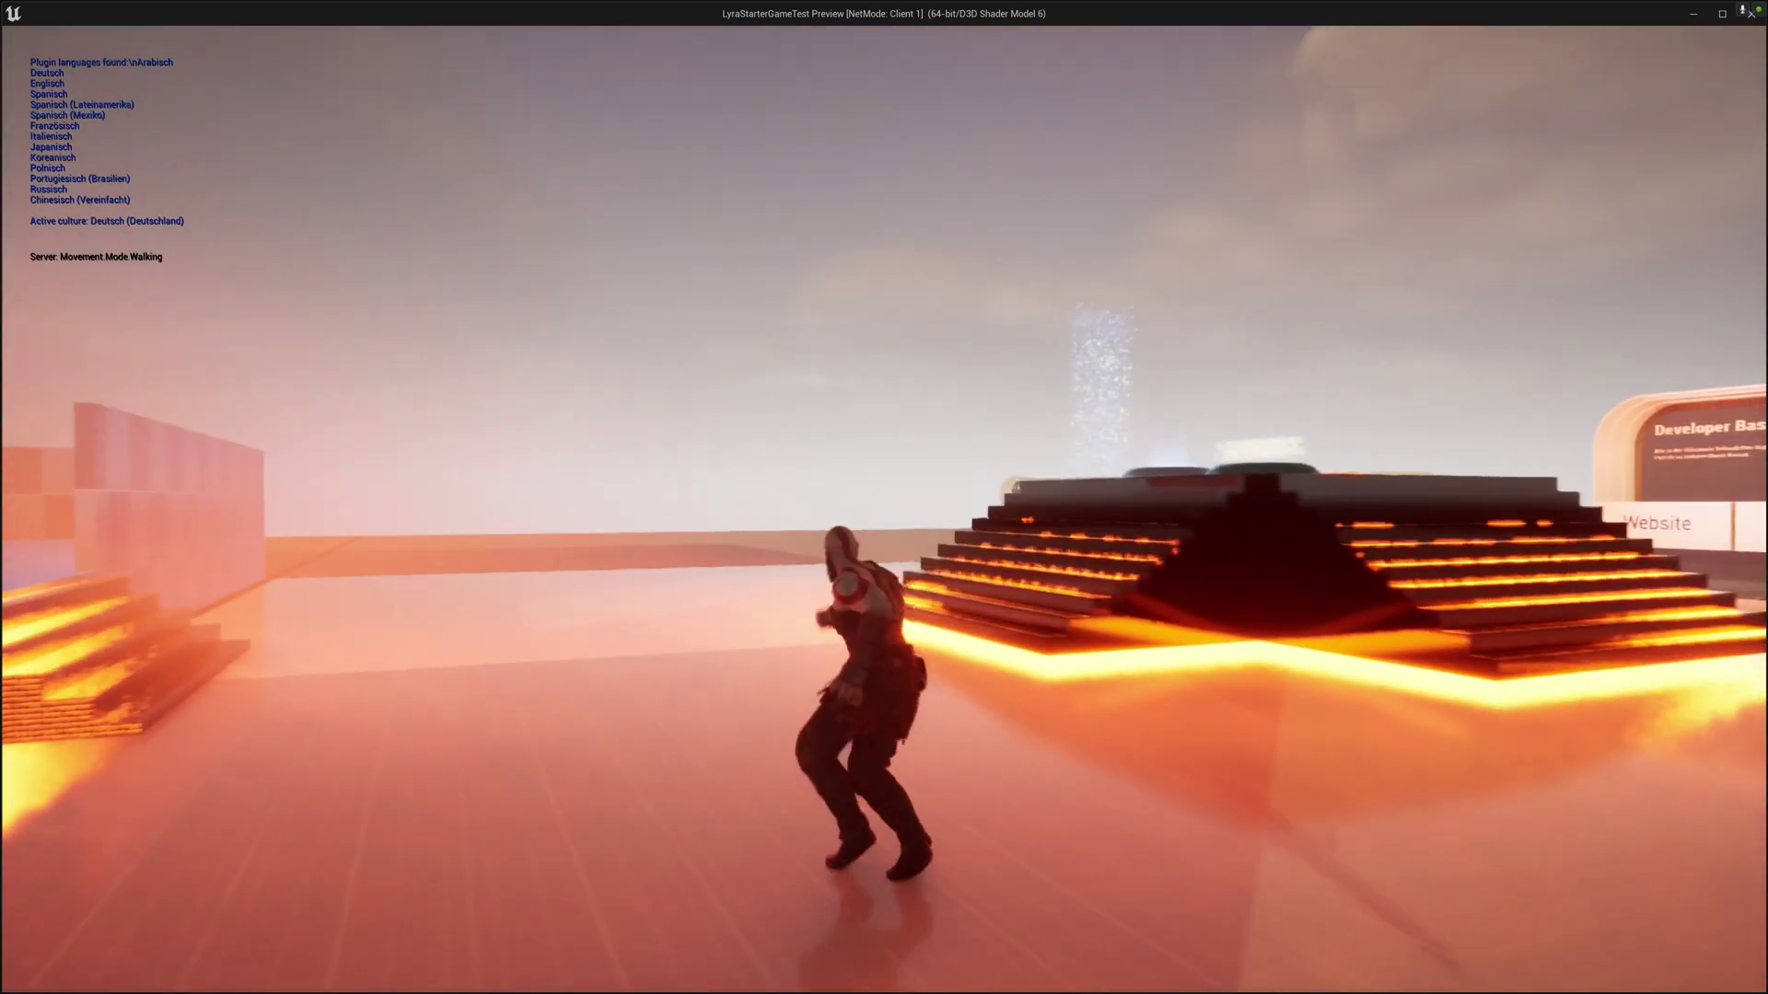
key(w)
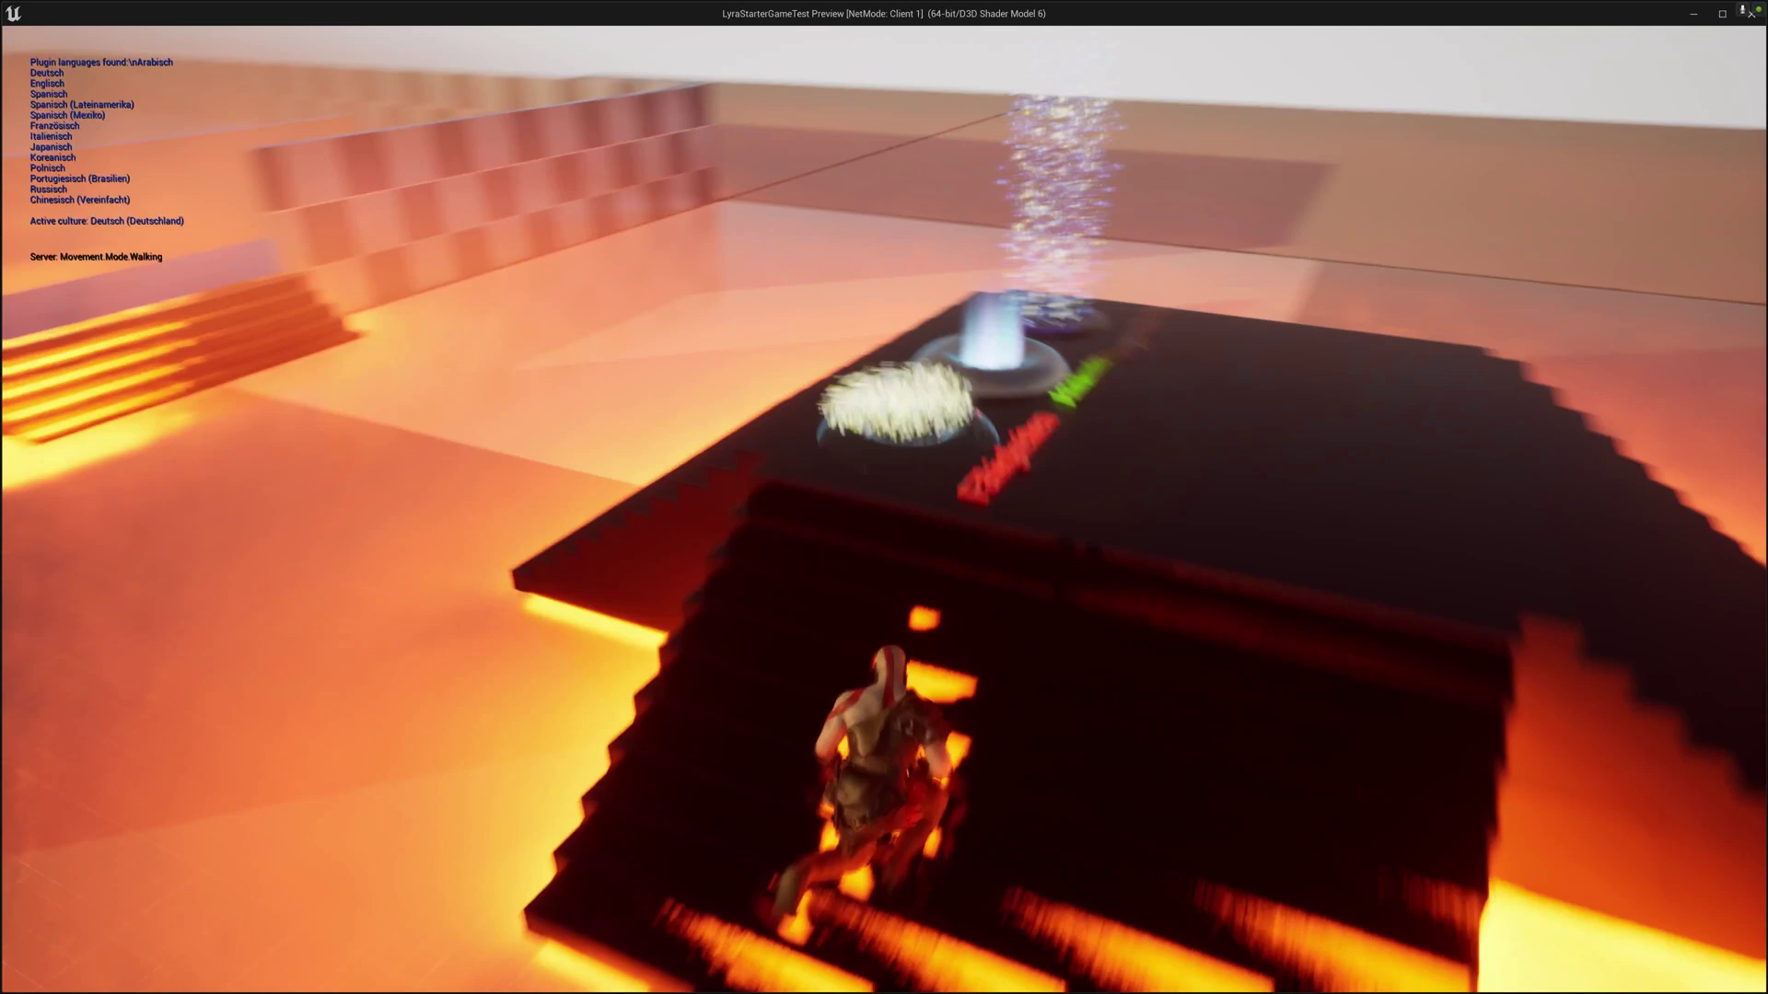
key(w)
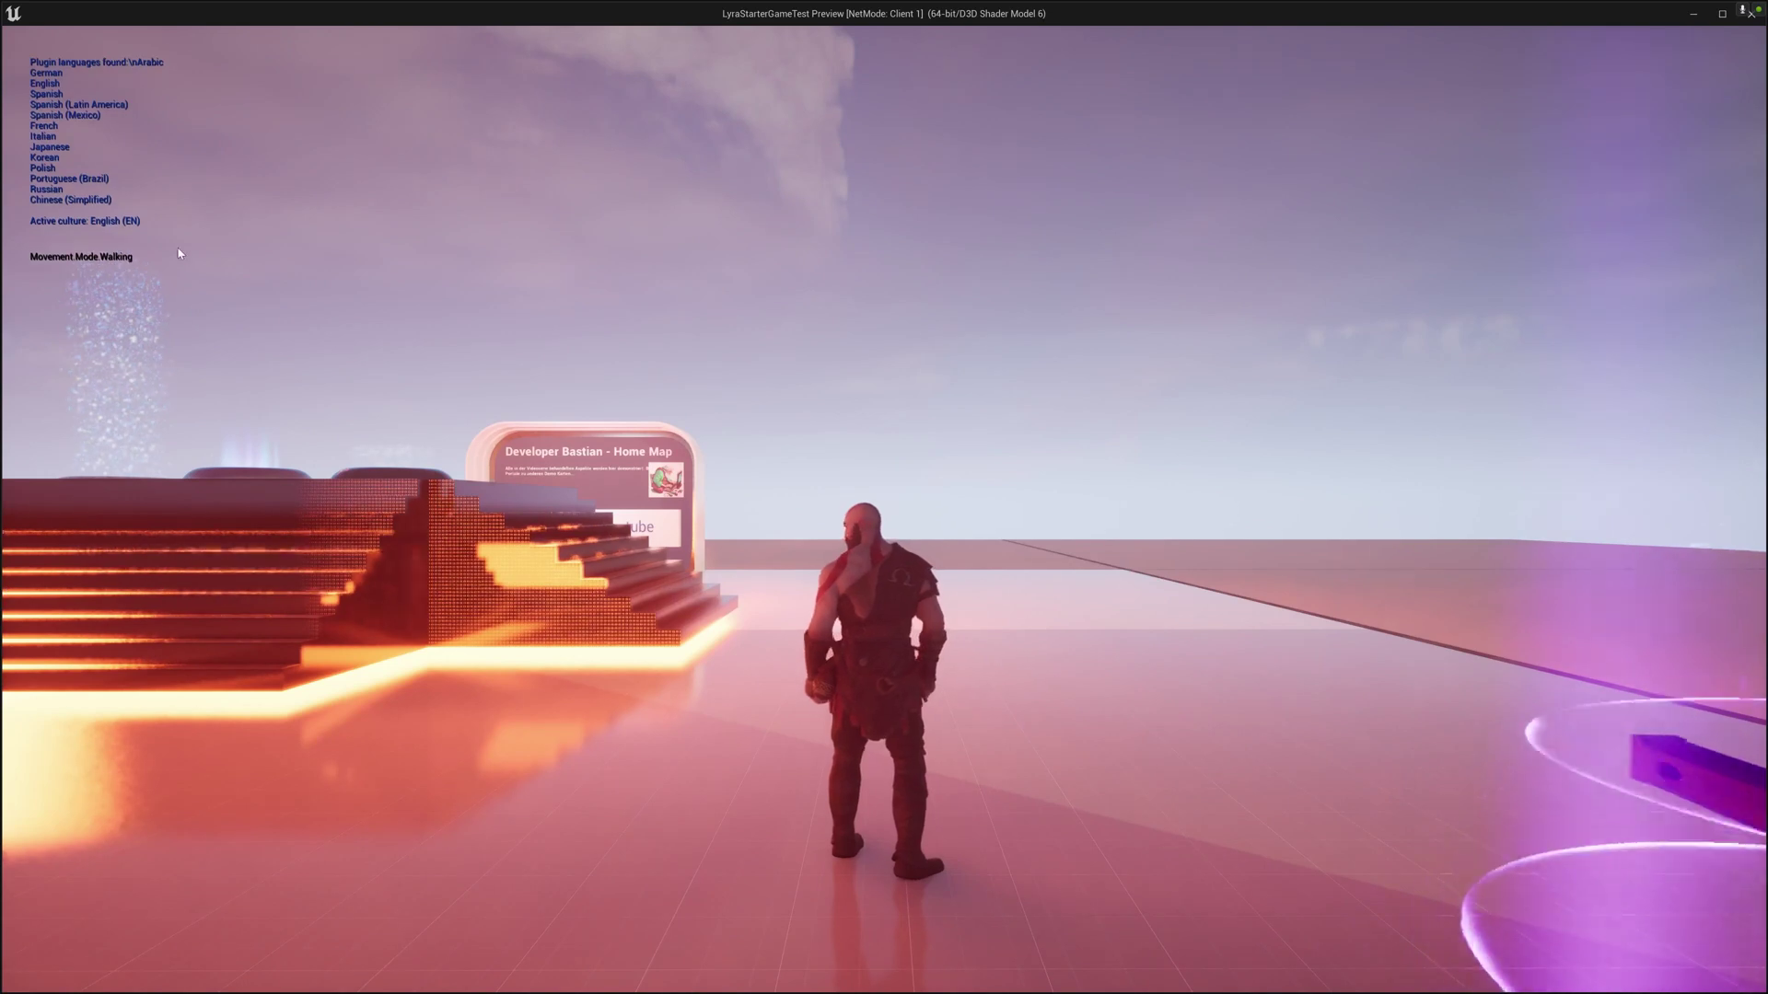
Run the character onto the stepped platform in the English preview to check the translated labels, and end the preview
click(1157, 457)
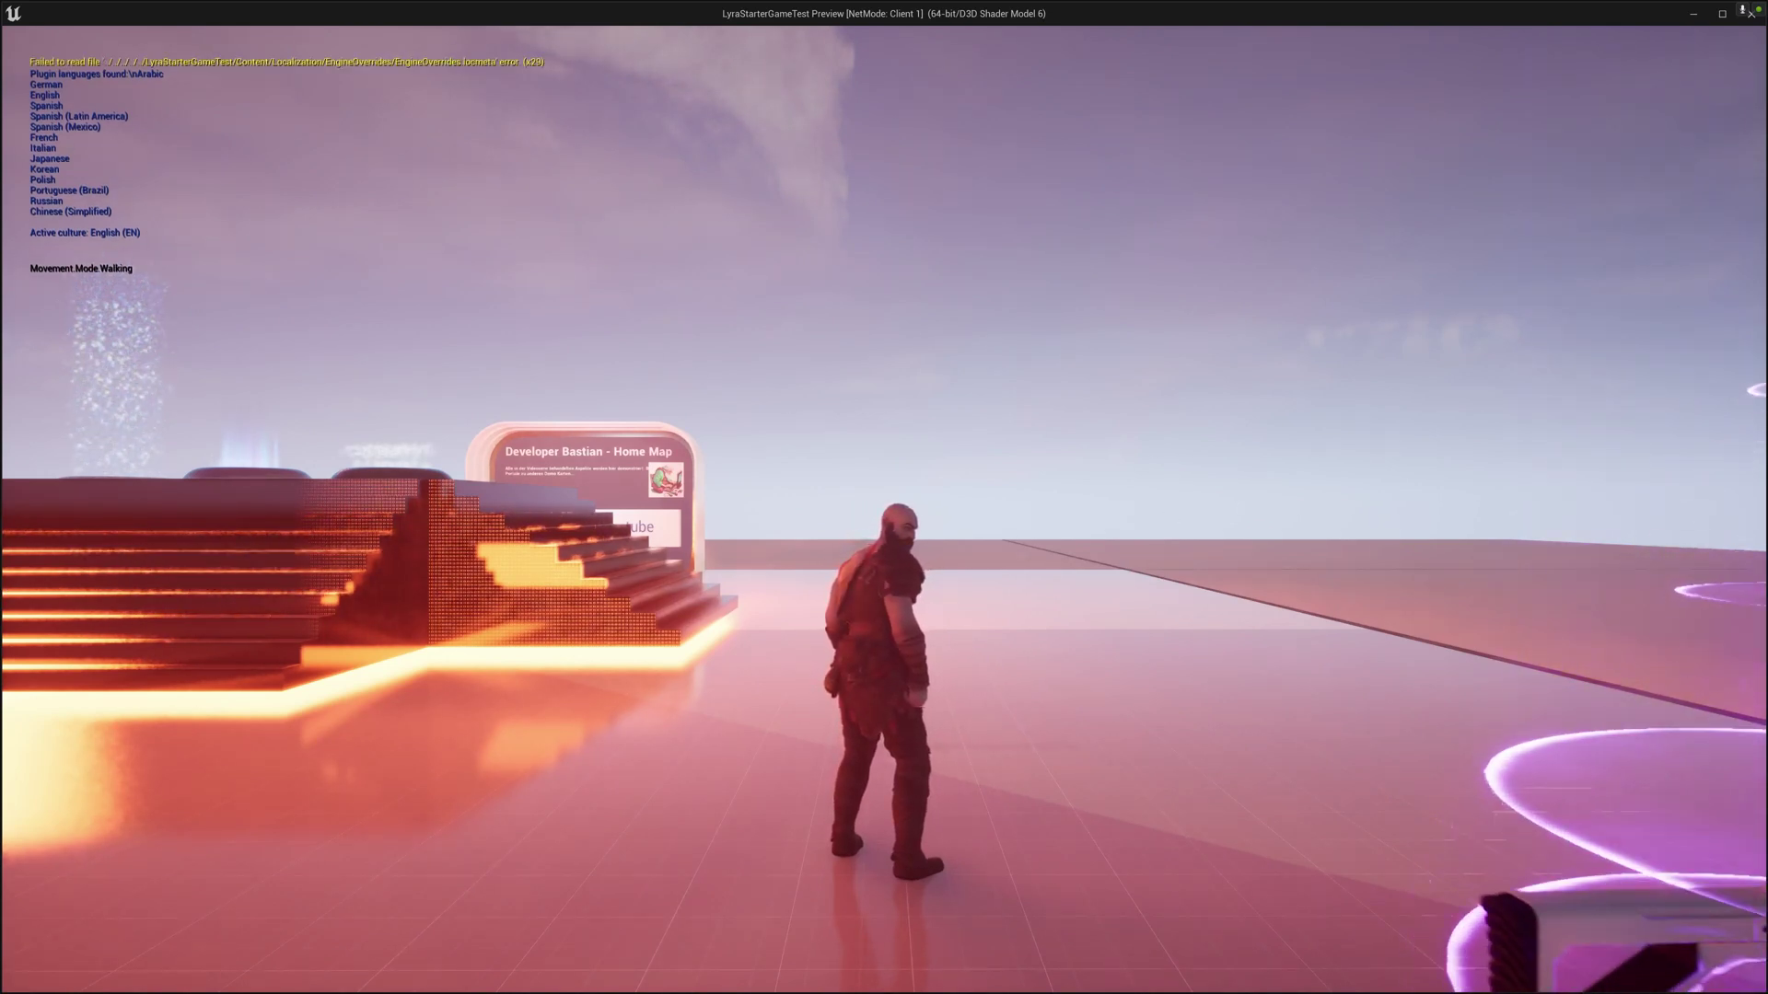
key(w)
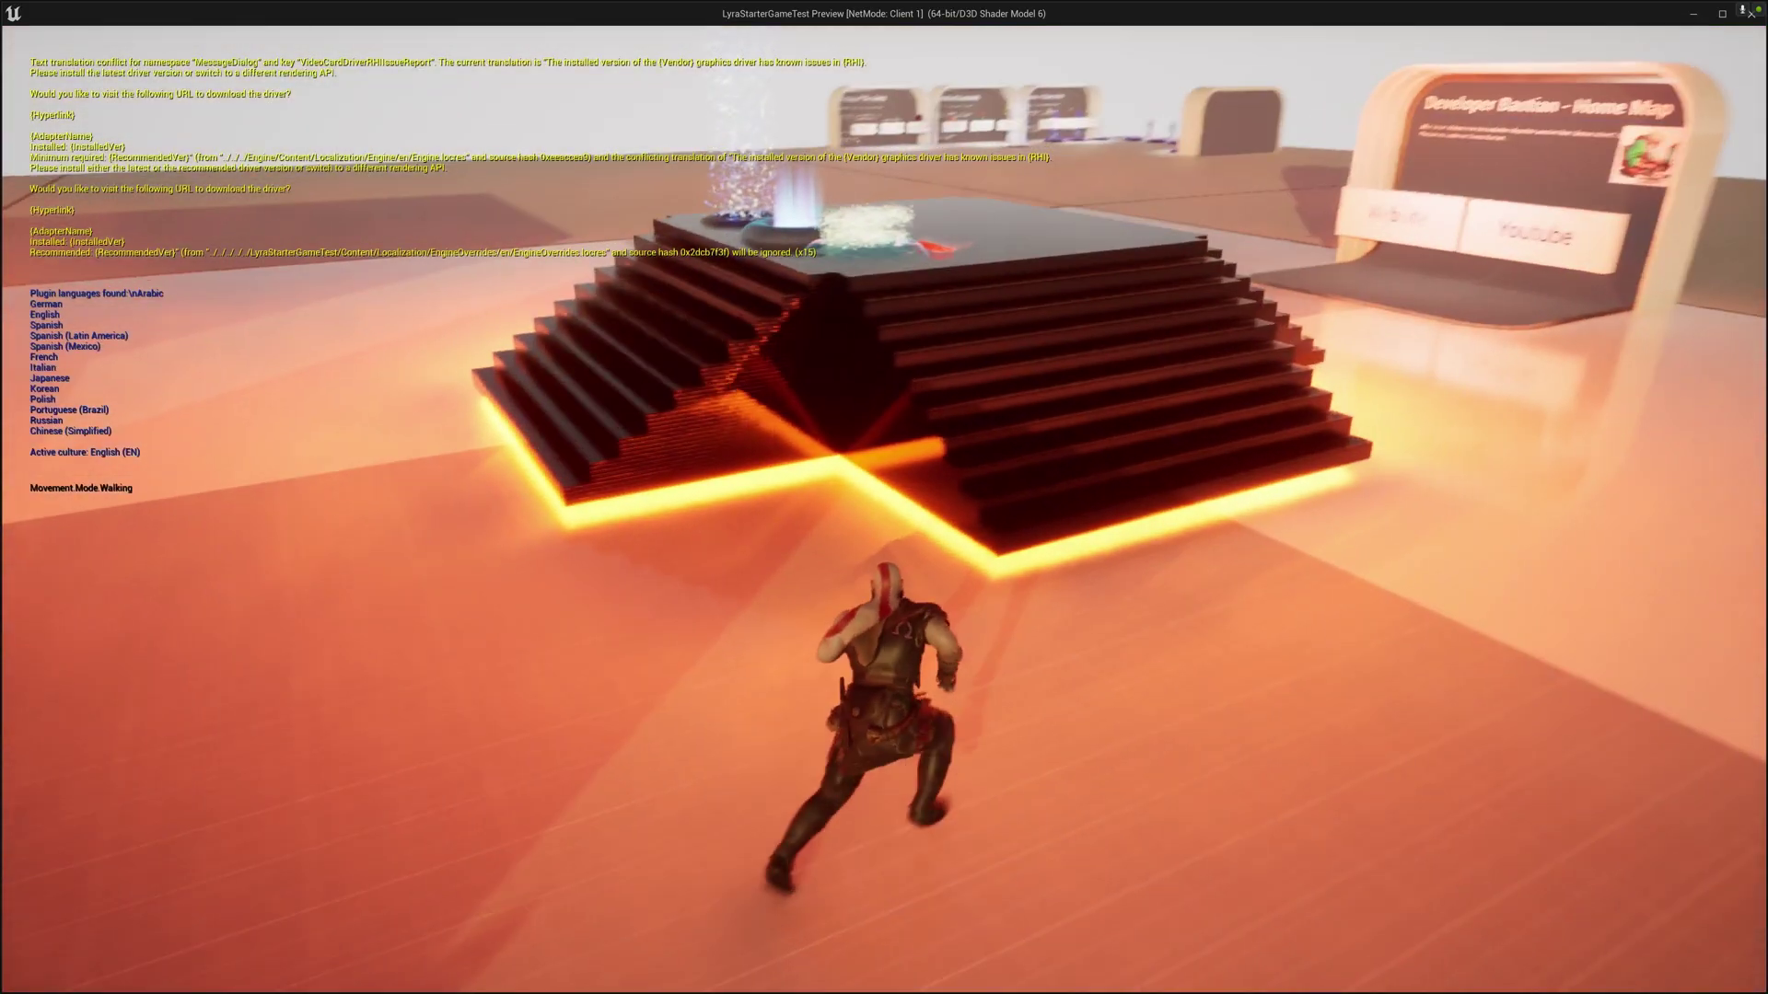
key(w)
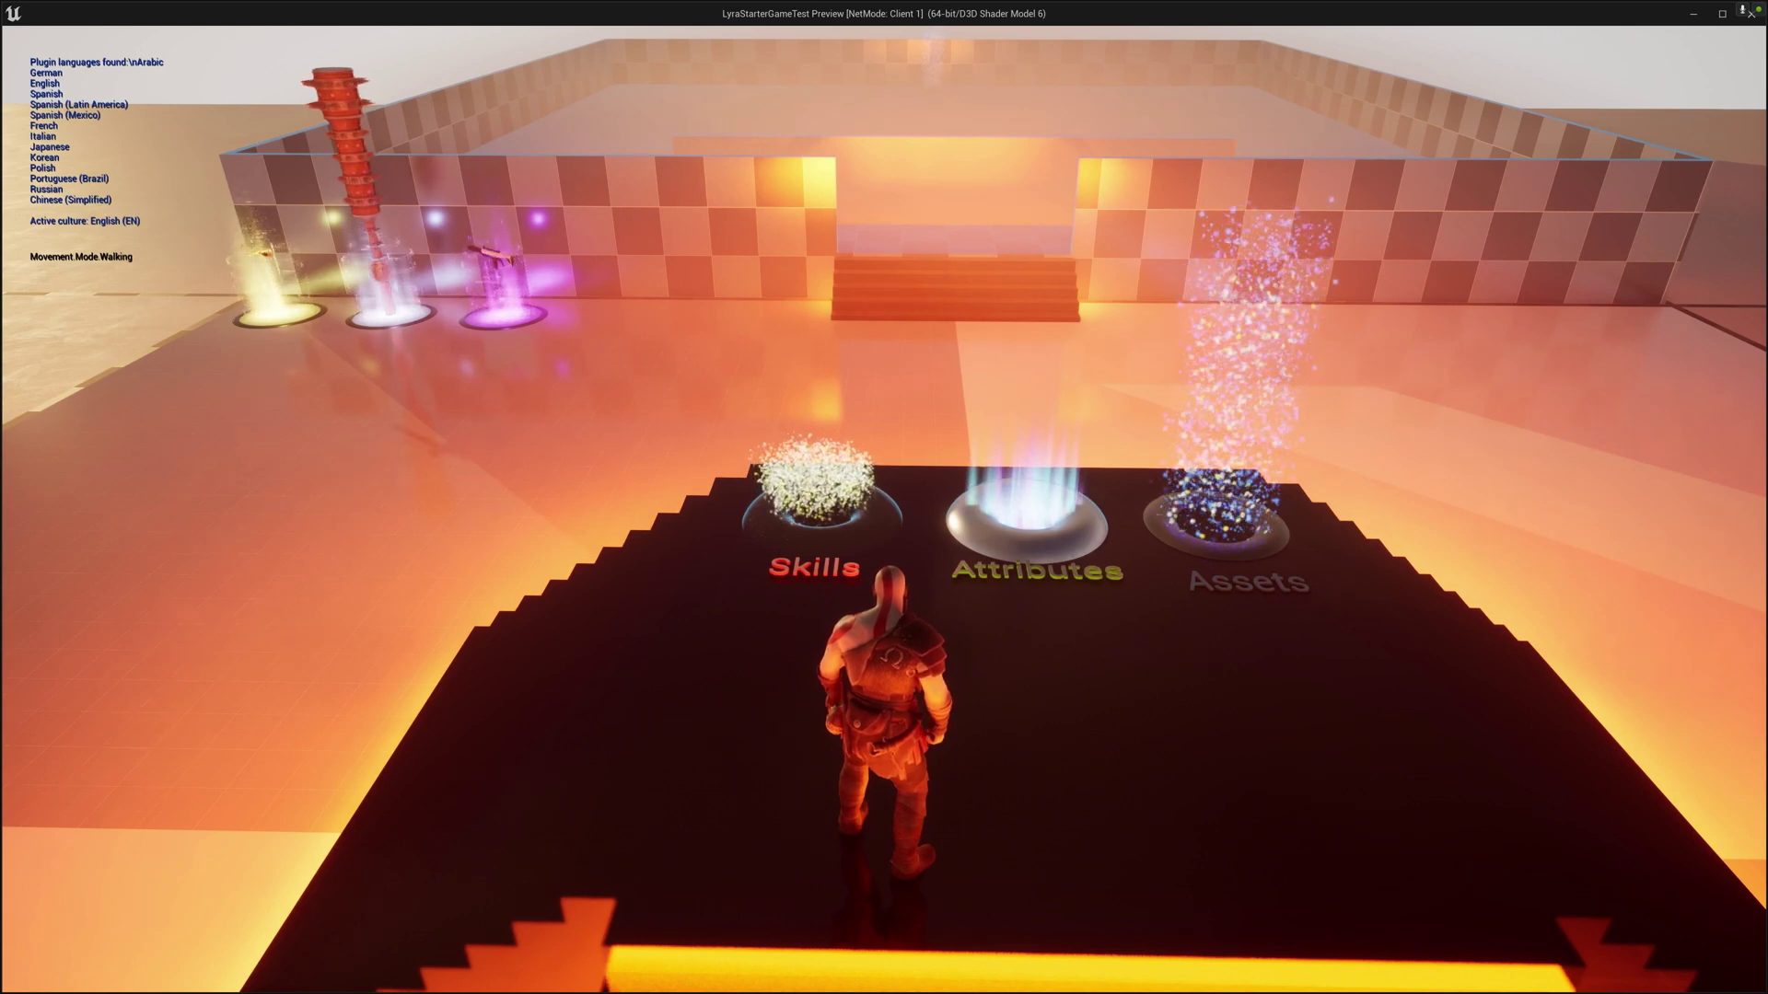
key(Escape)
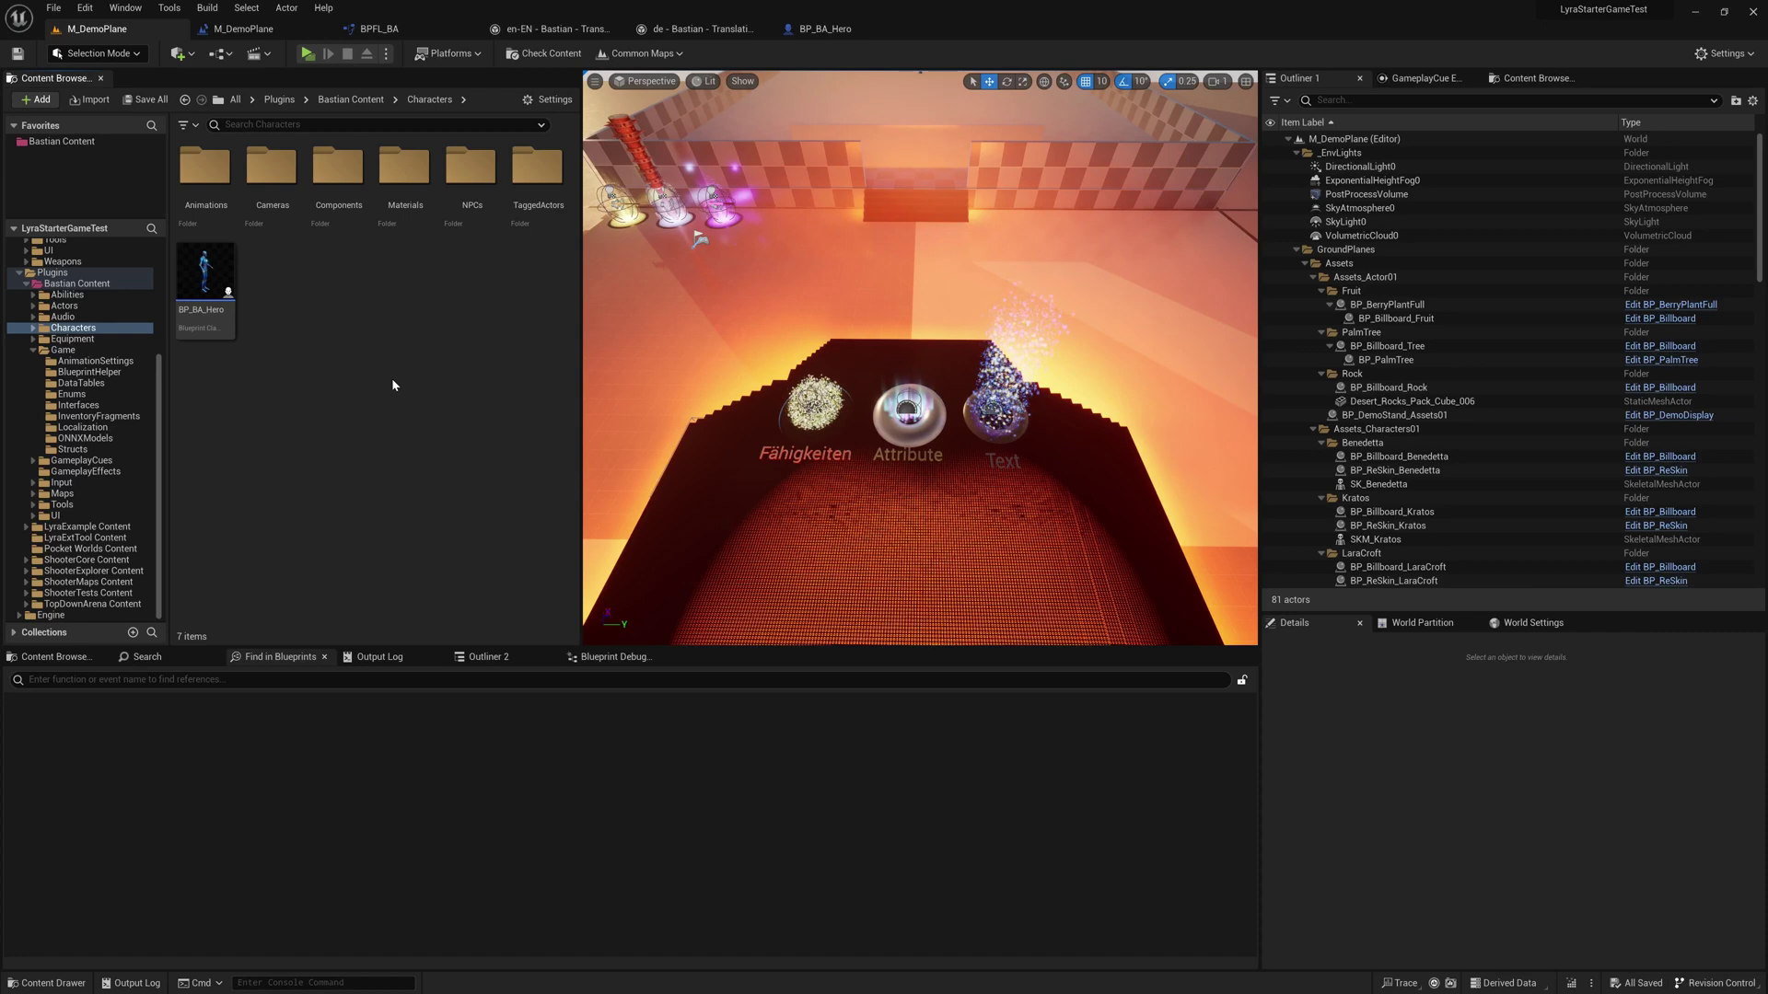
Open the Localization Dashboard and reposition its window over the level editor
click(171, 9)
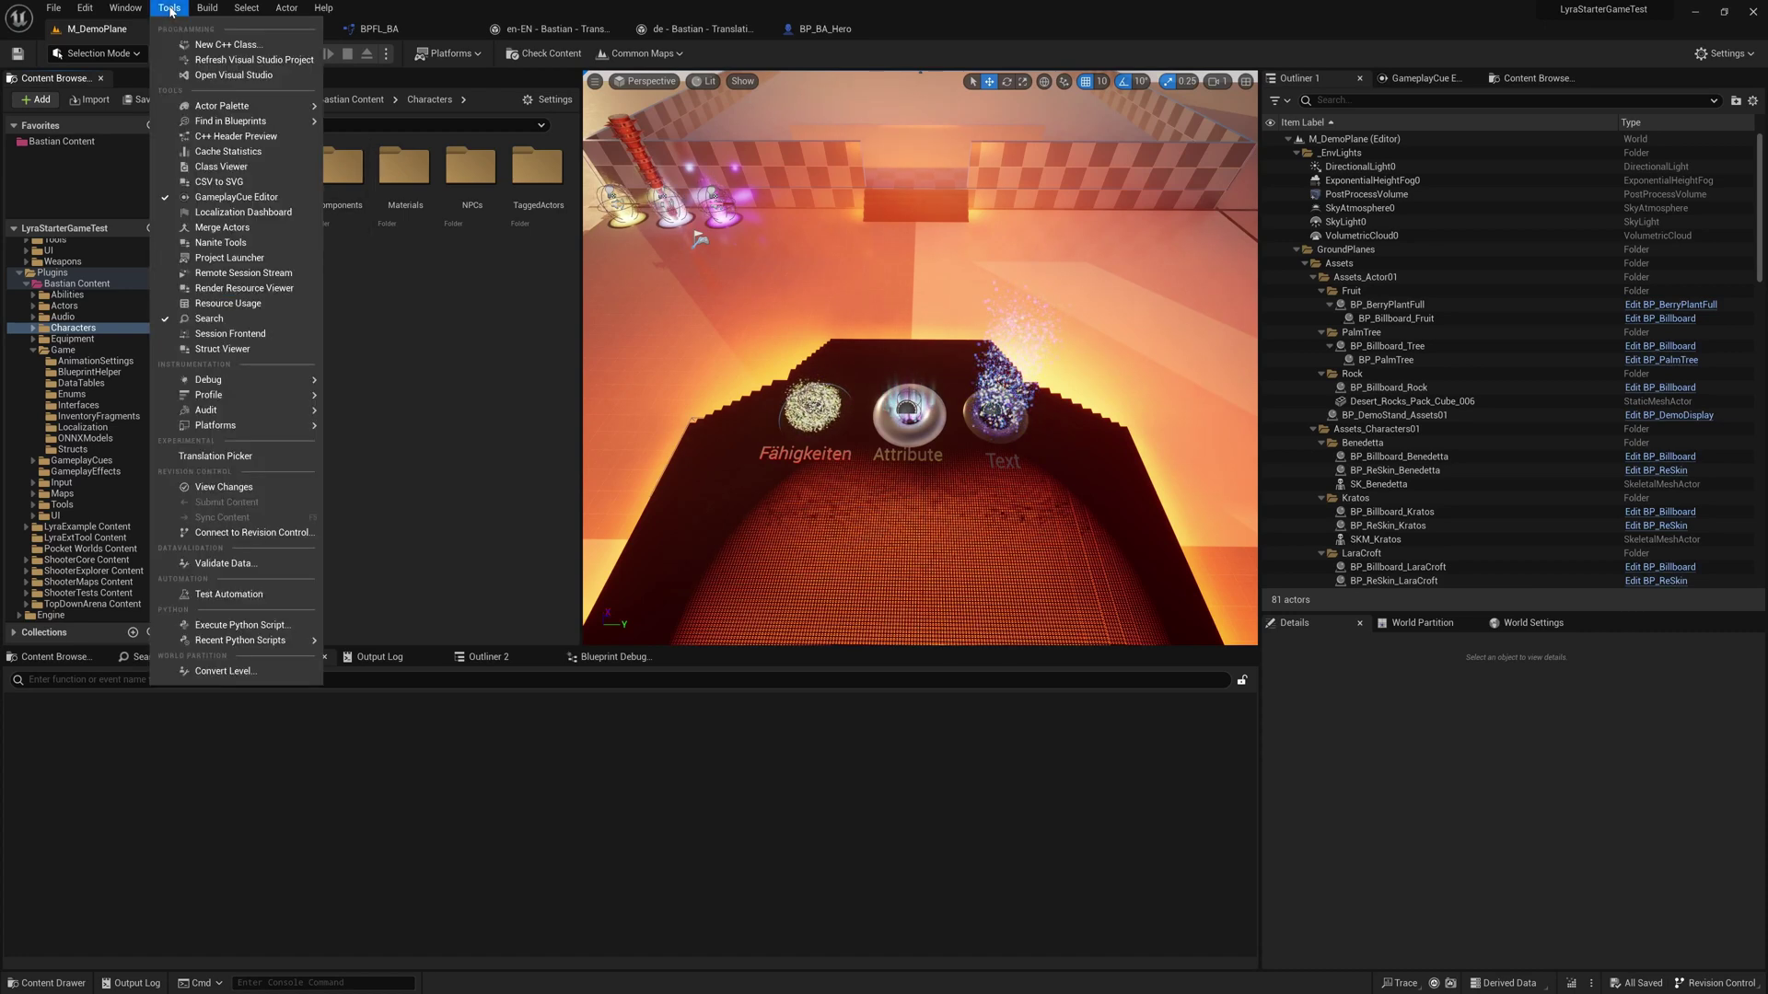
click(218, 213)
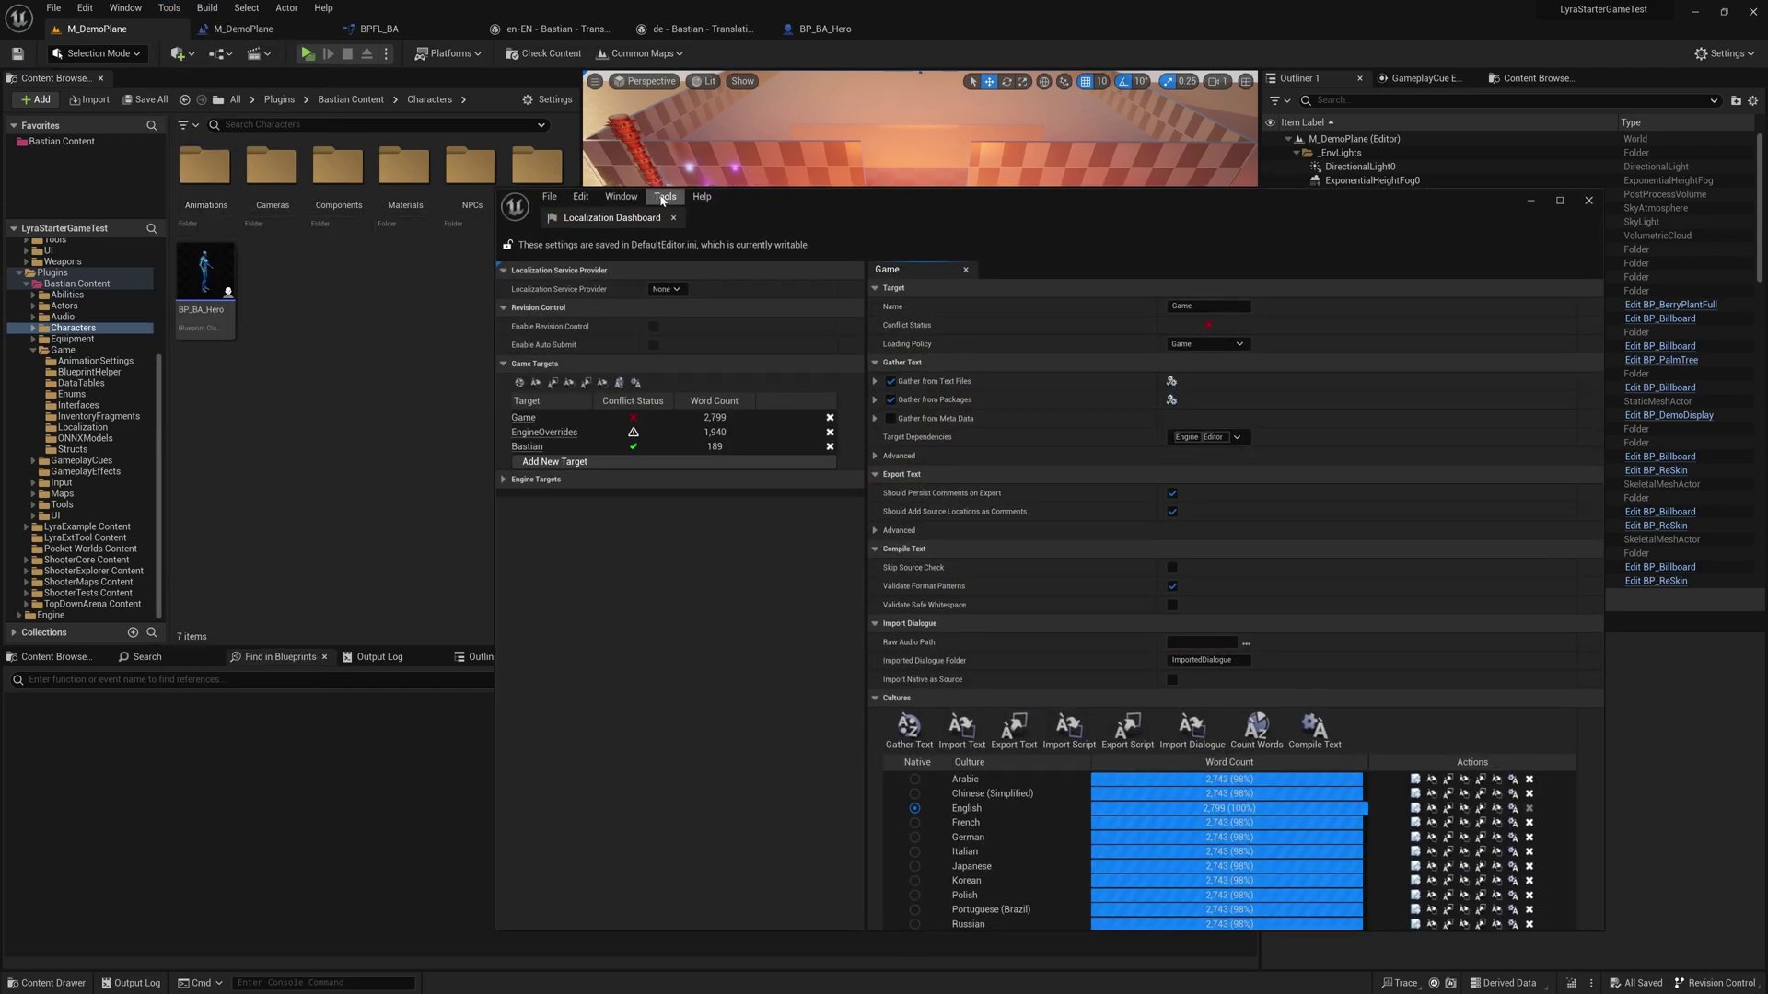
drag(741, 210, 591, 137)
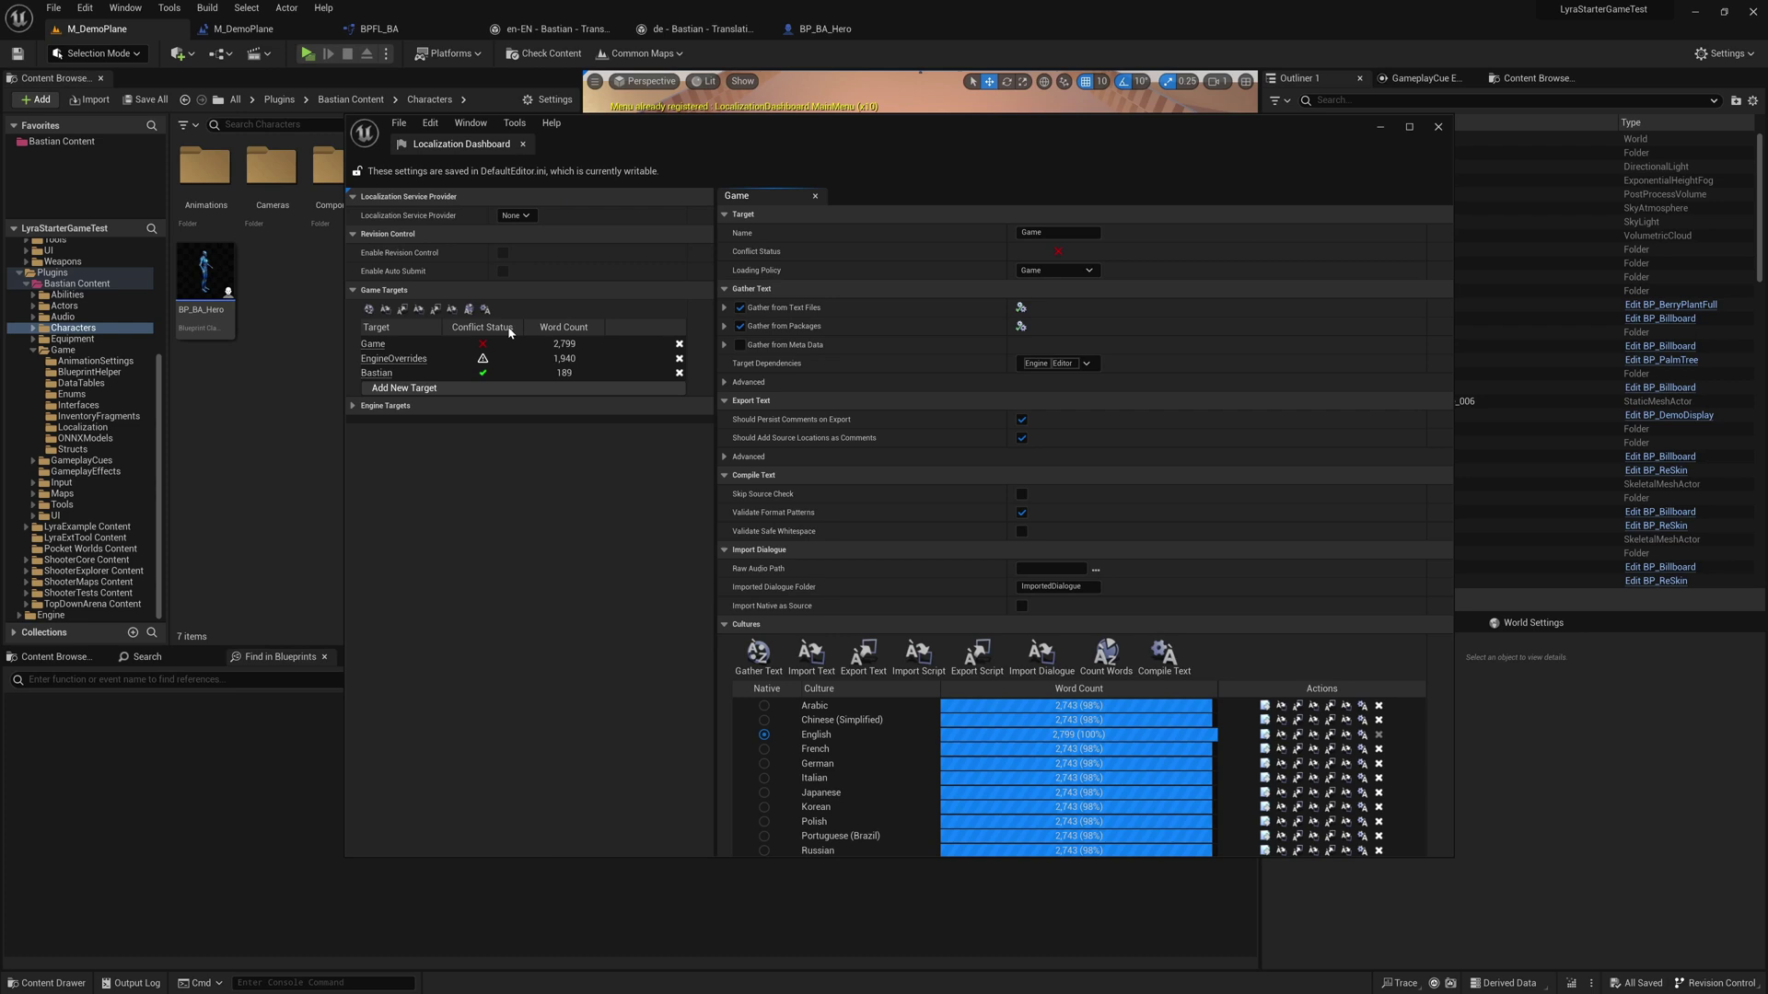
Add a new game localization target and delete it again
click(385, 390)
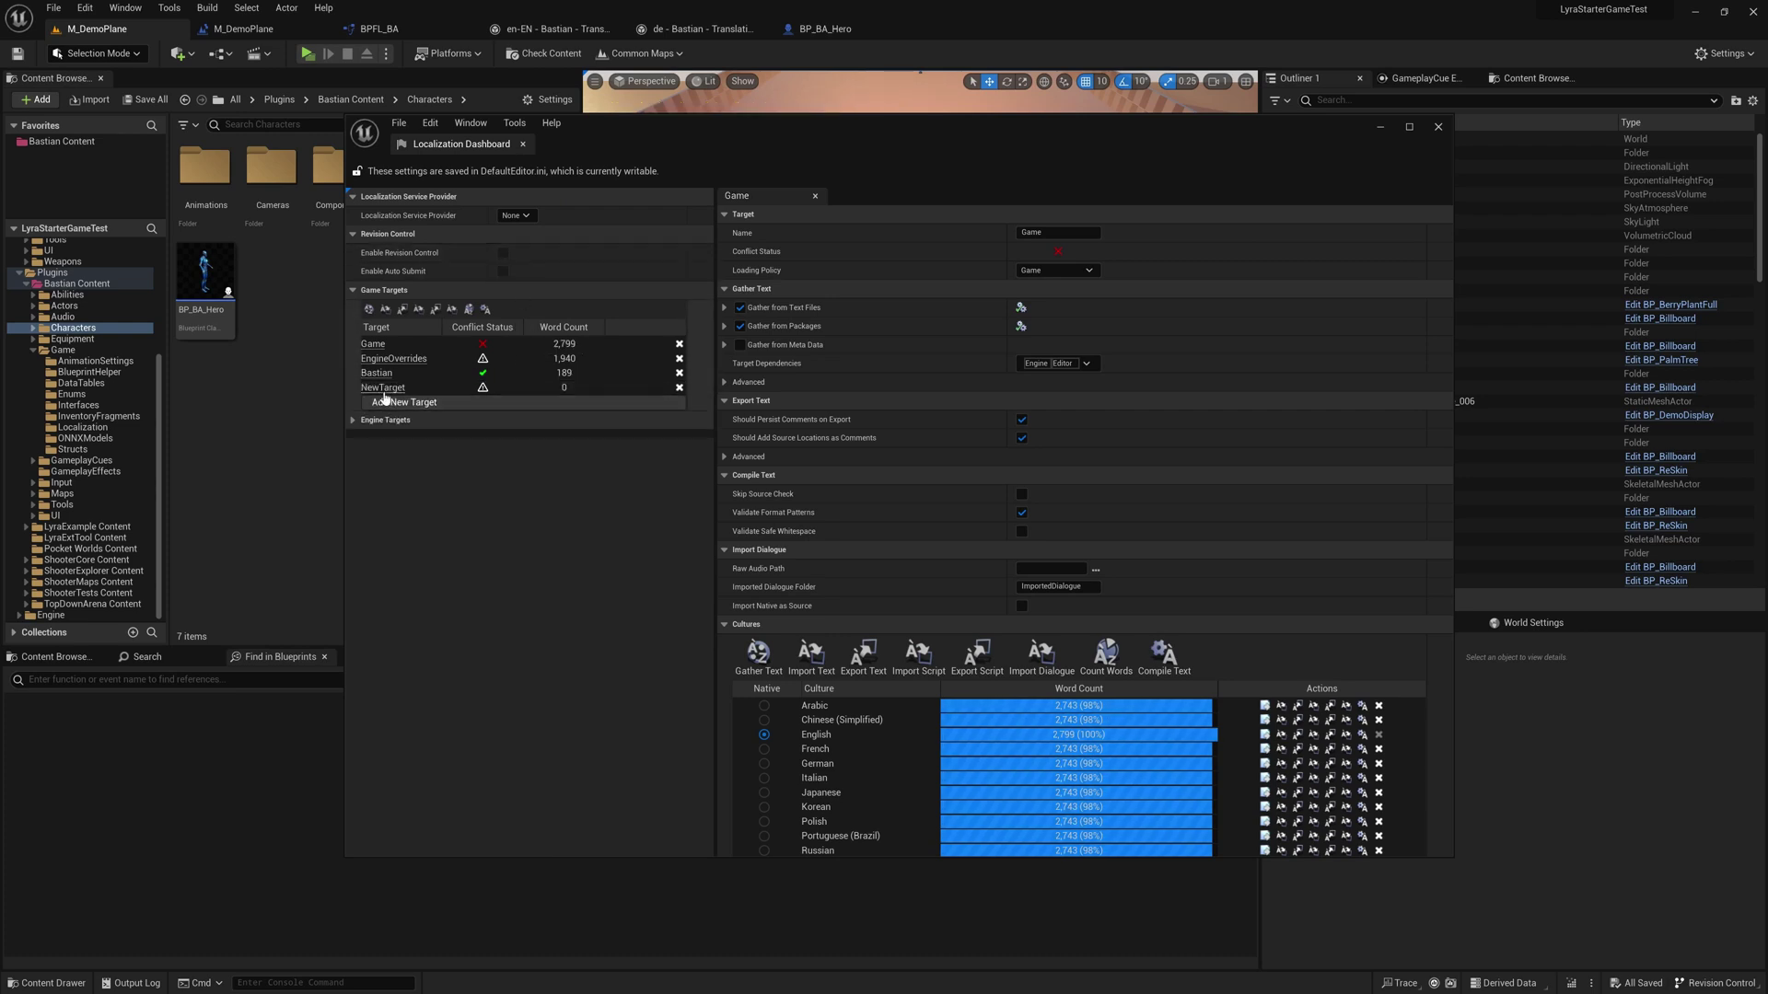
click(680, 388)
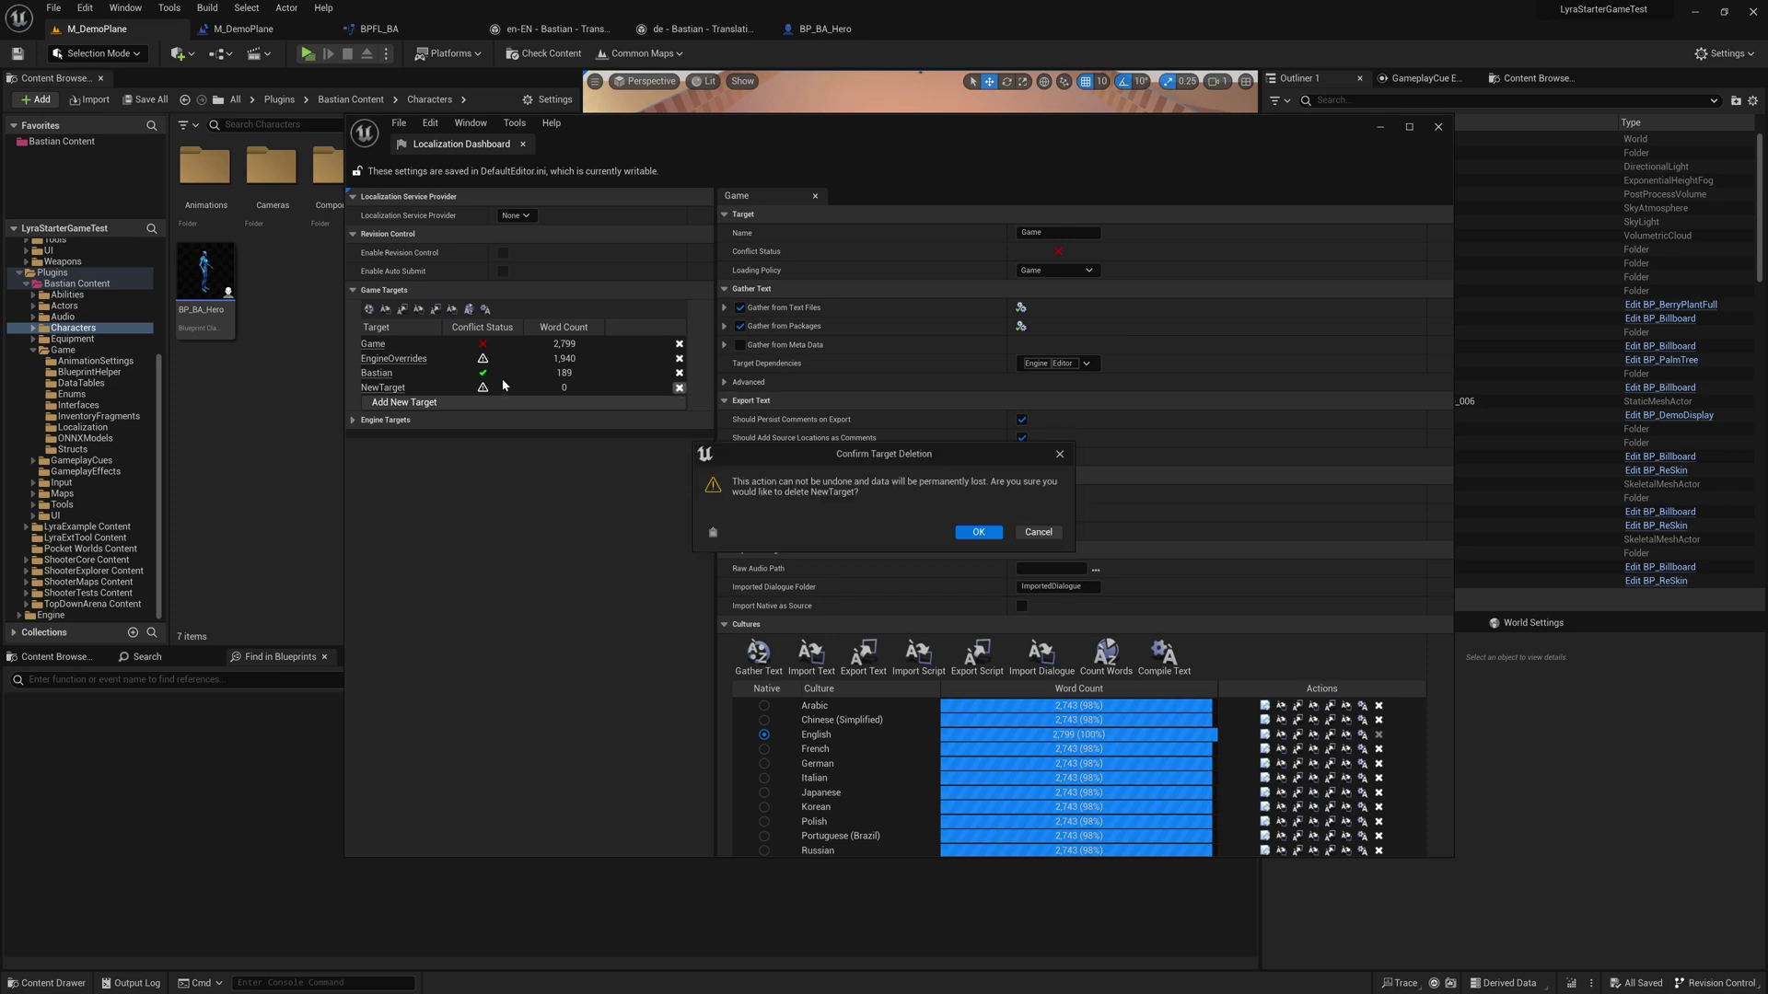
click(977, 534)
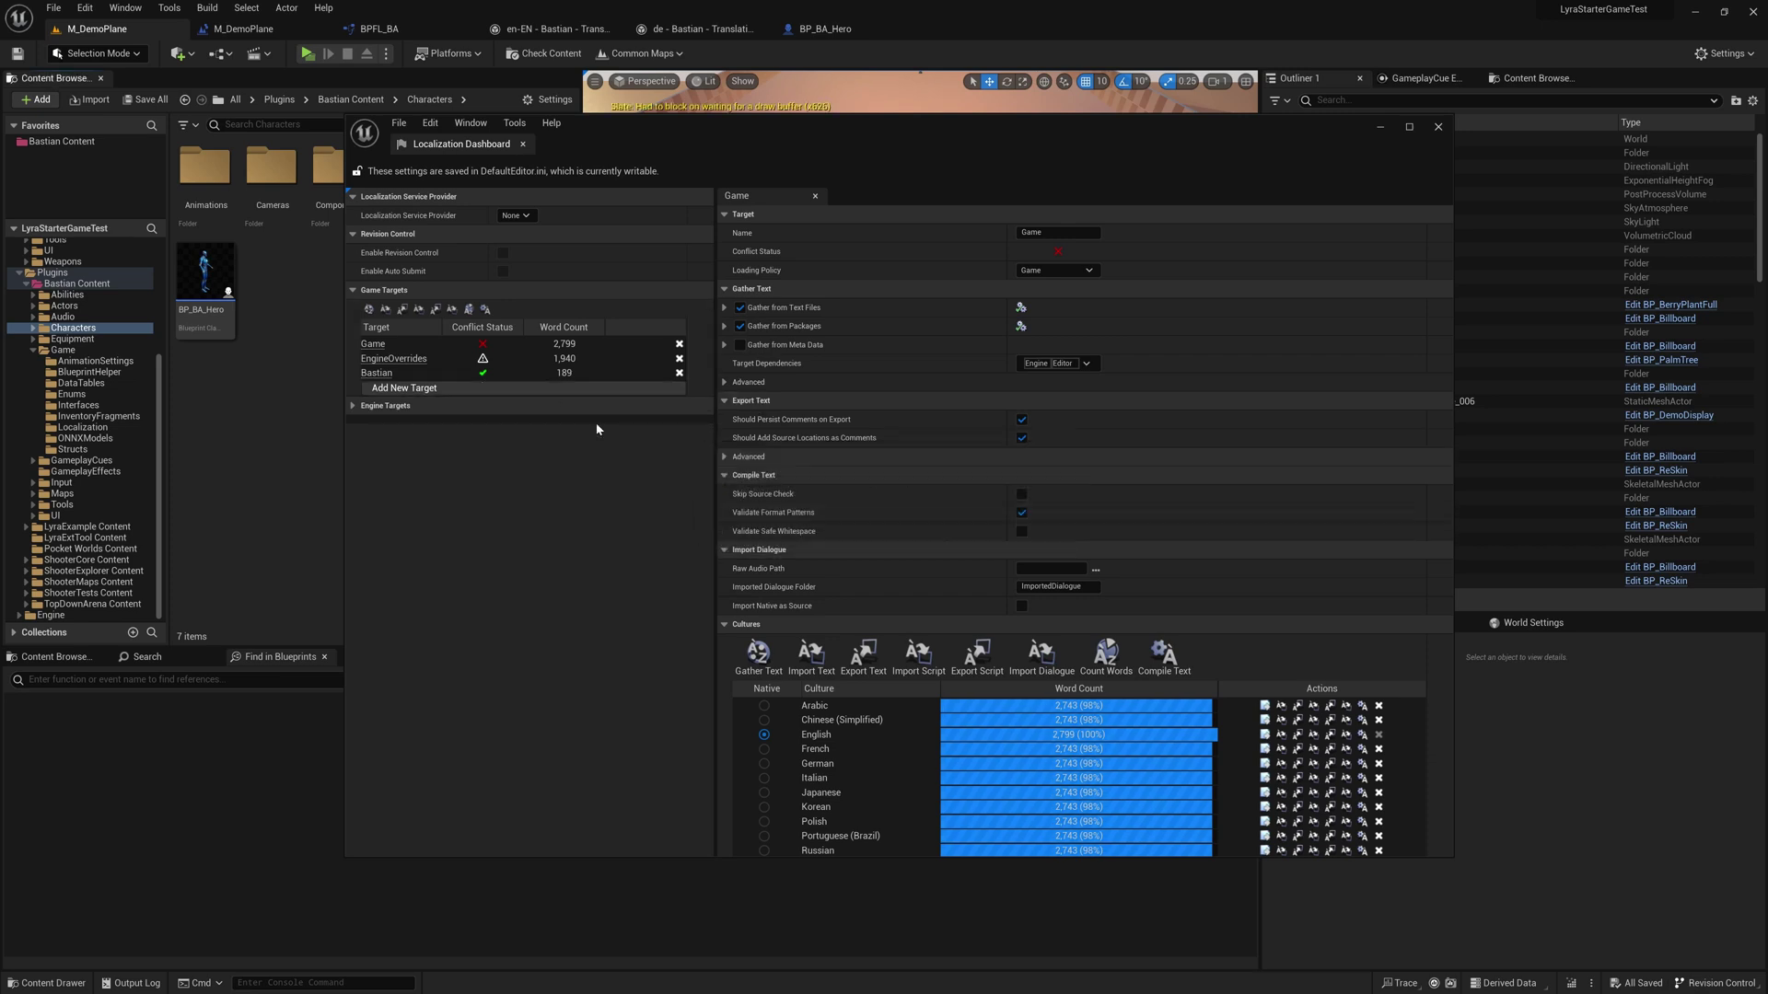
Open the Bastian target and examine its package gathering settings: include paths, exclude paths and file extensions
click(377, 373)
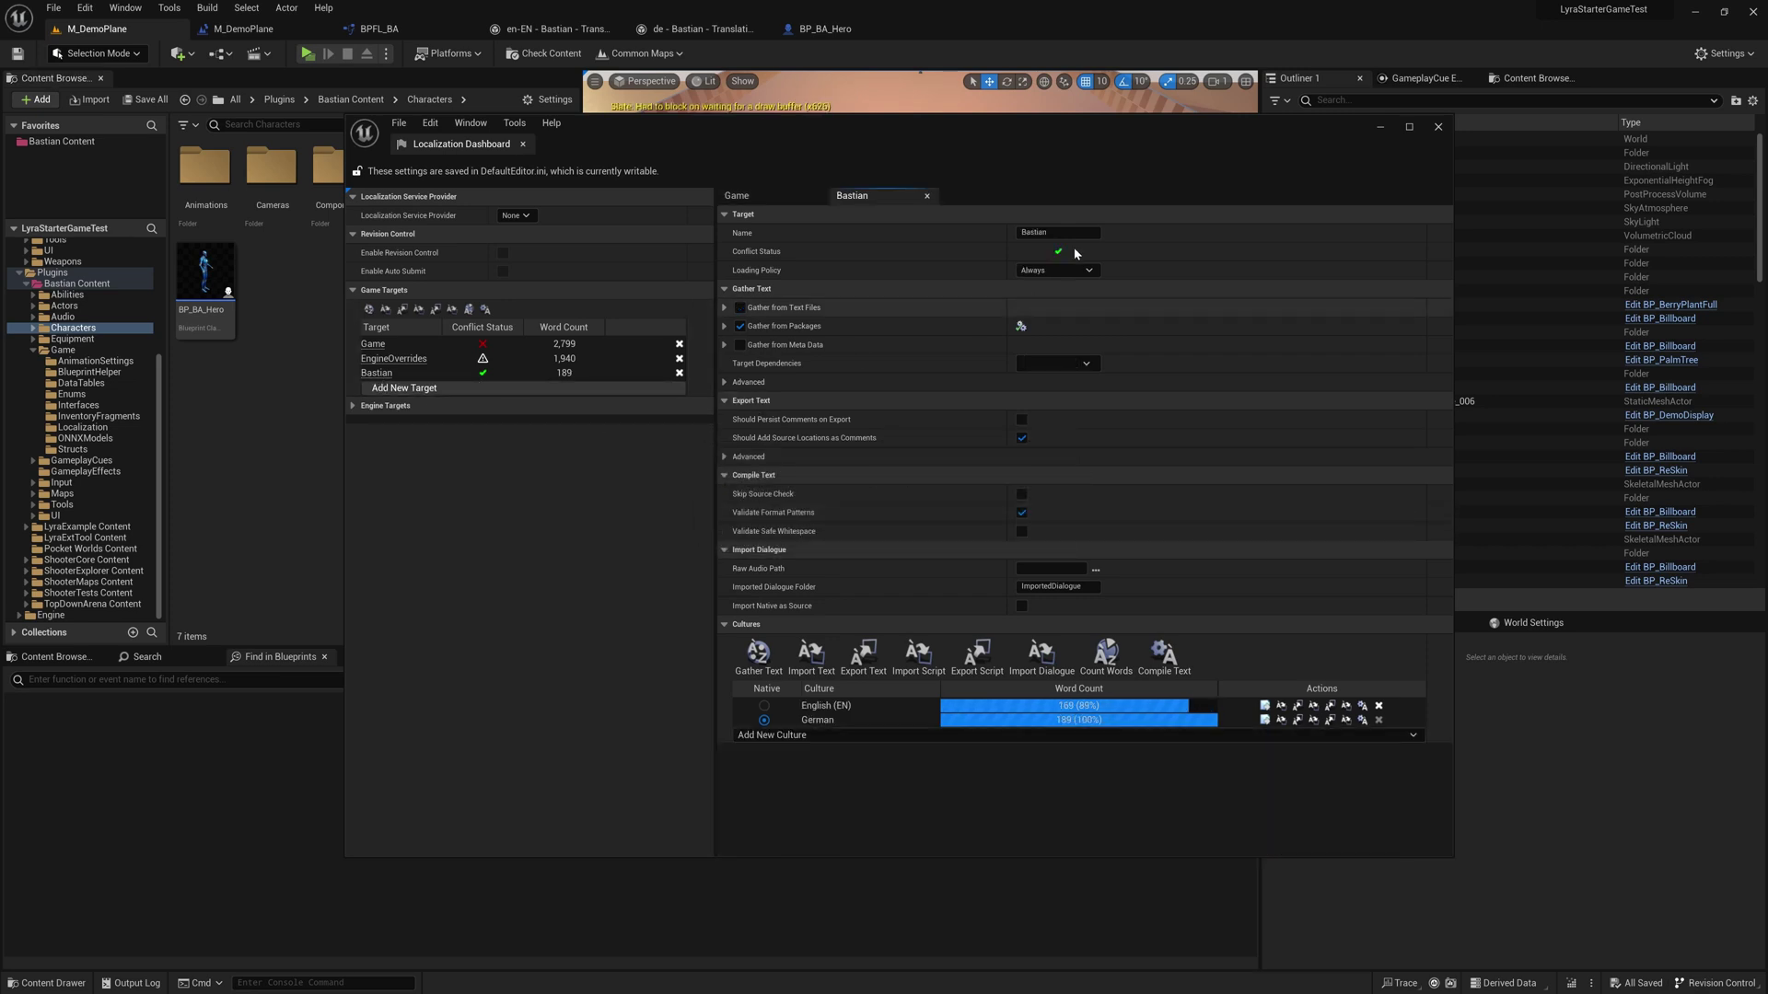
click(725, 327)
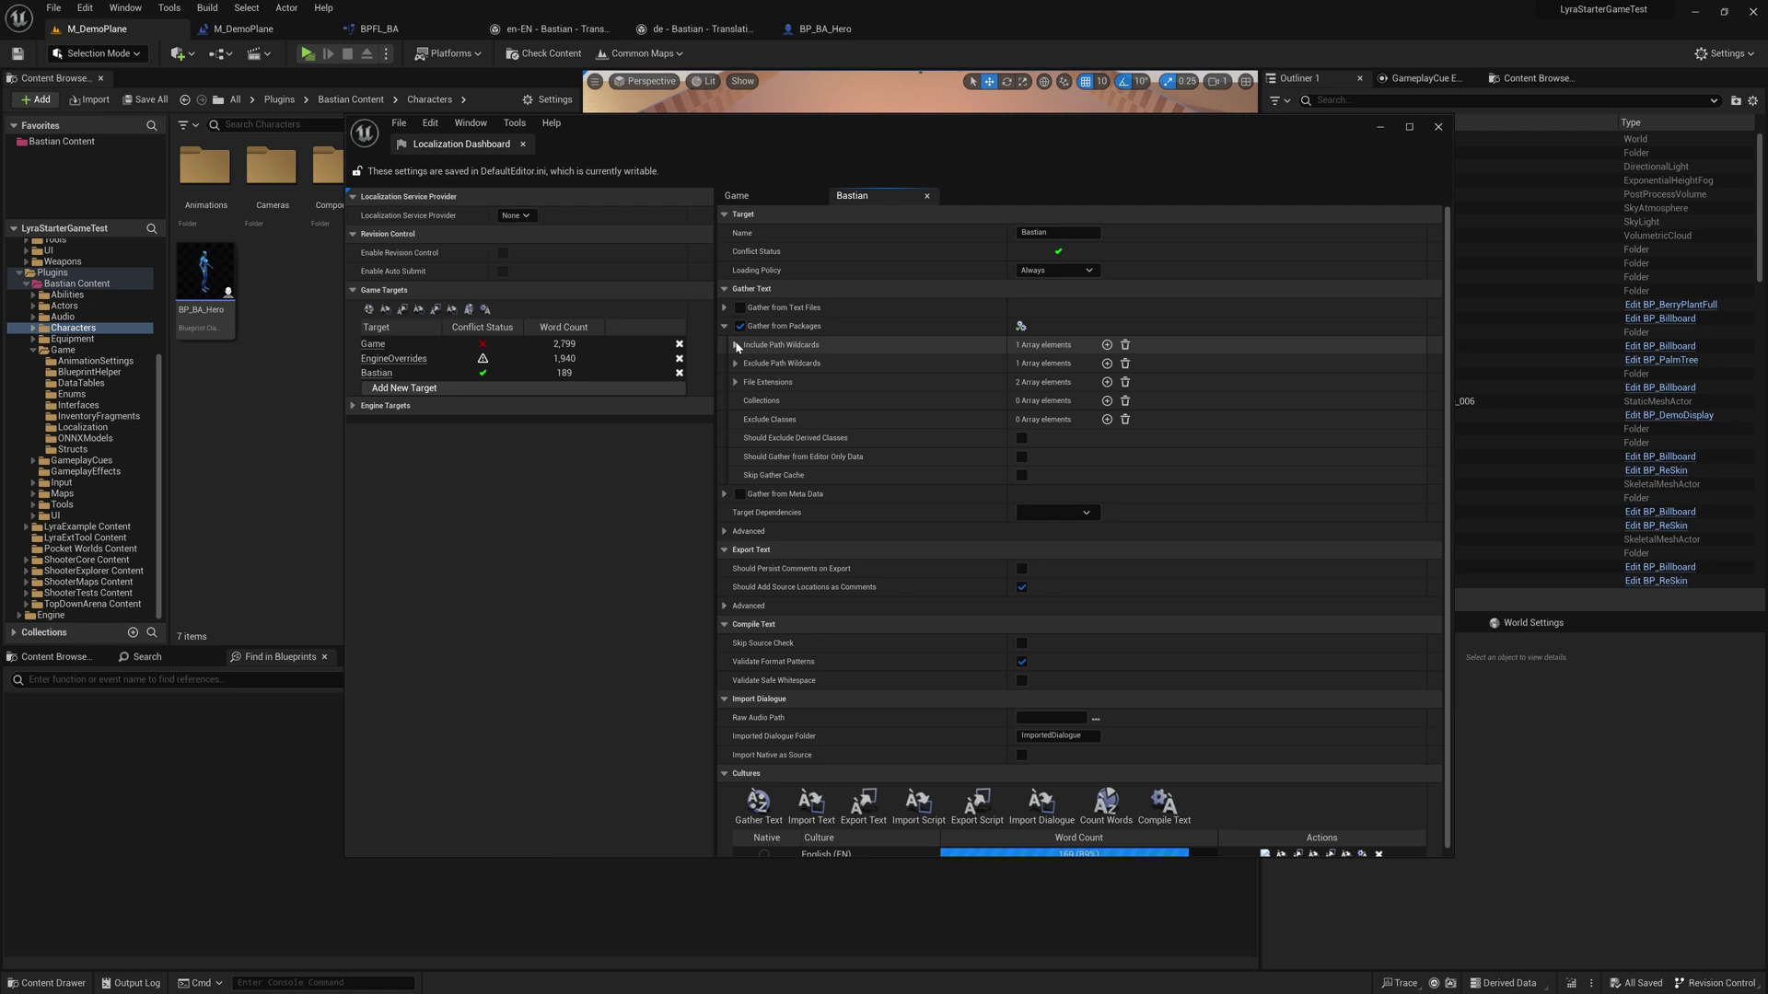
click(736, 346)
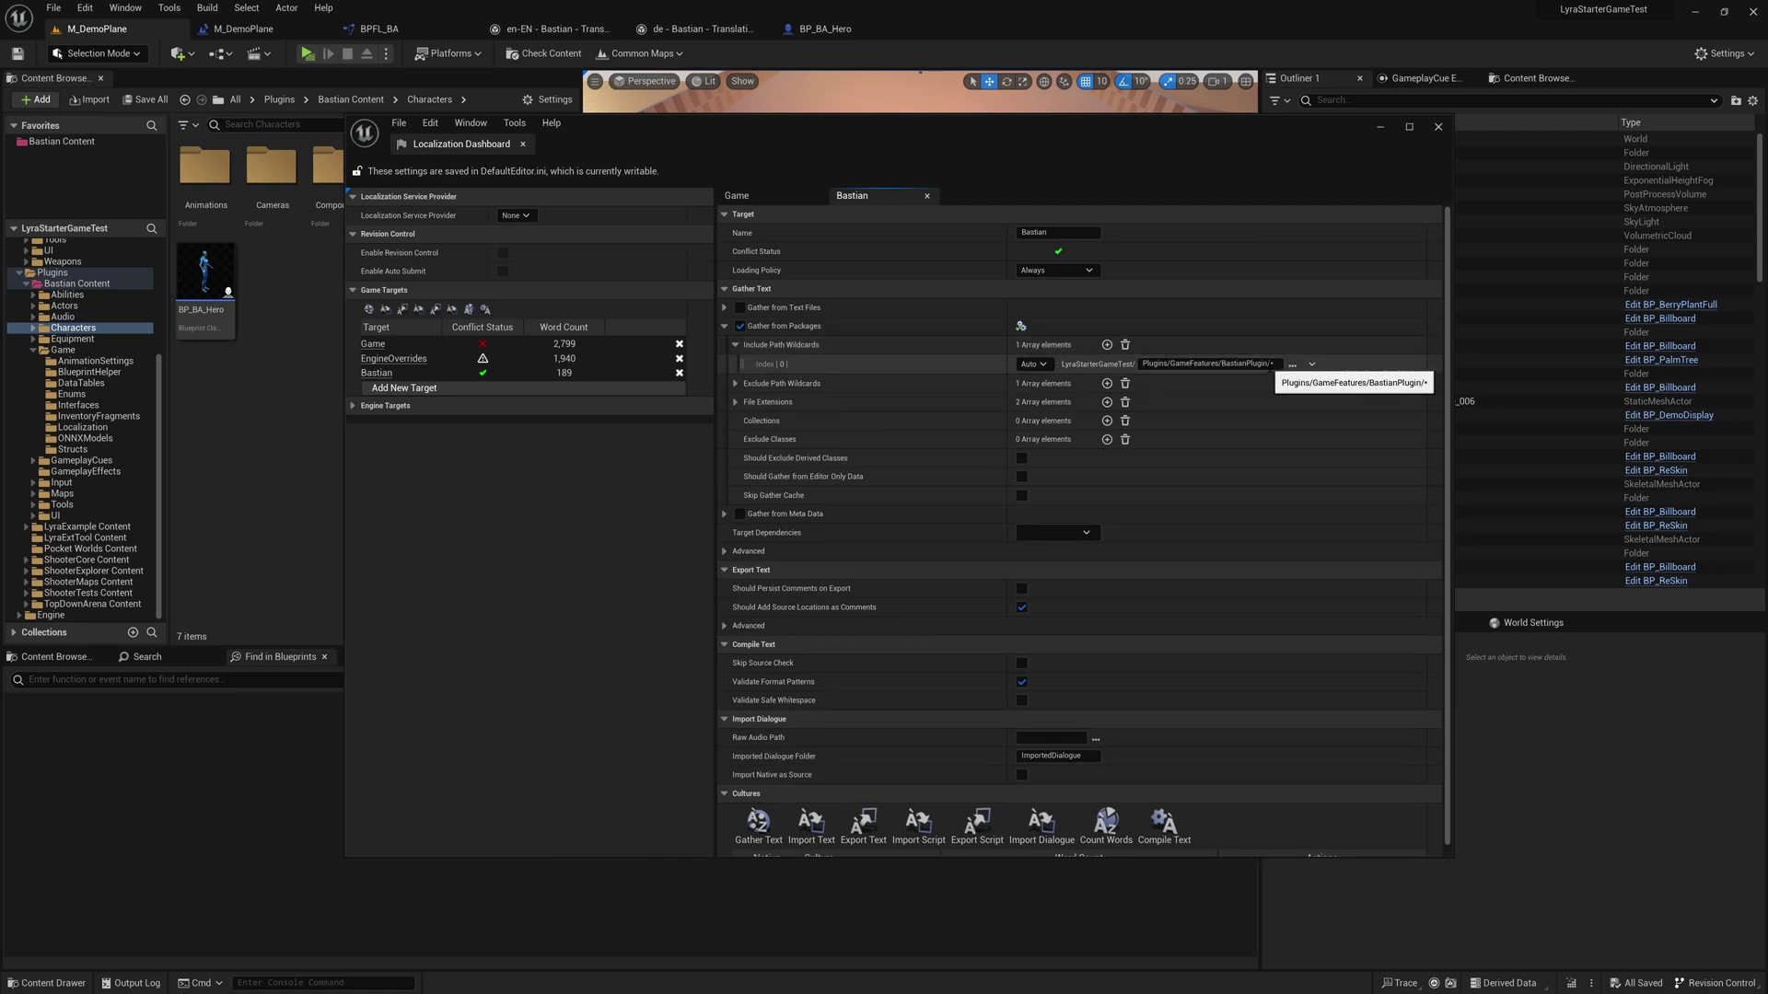
click(735, 384)
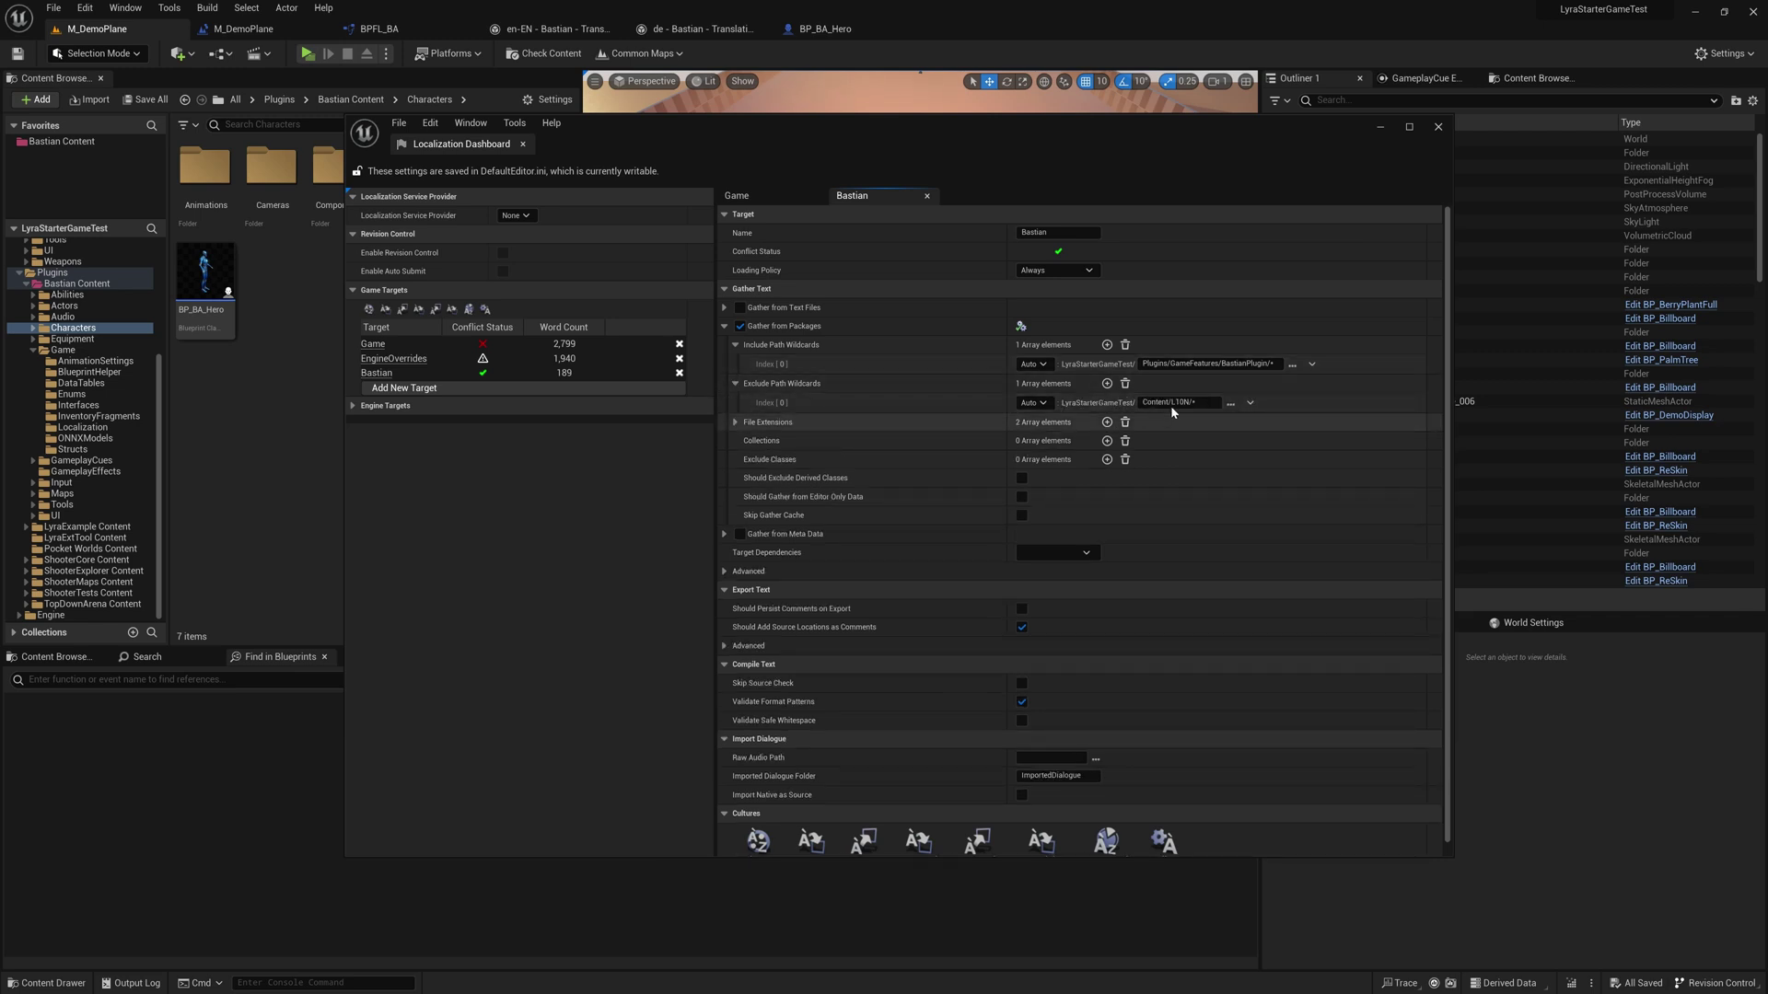
click(733, 422)
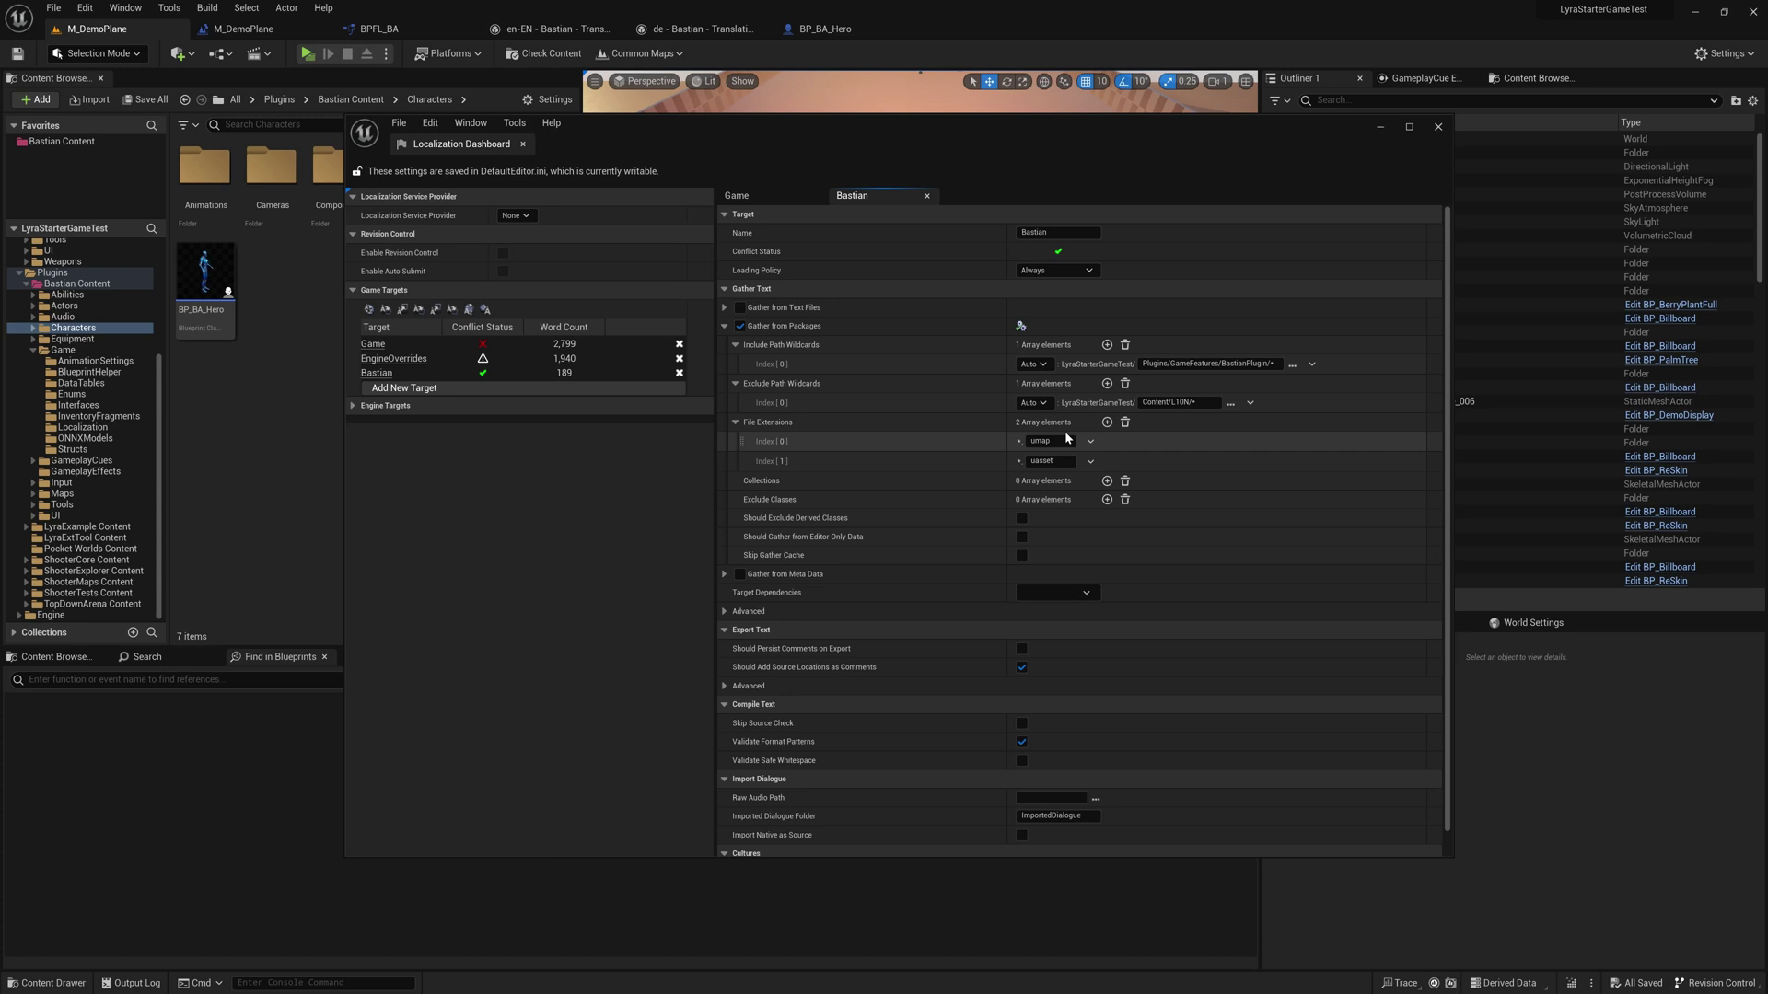
click(726, 327)
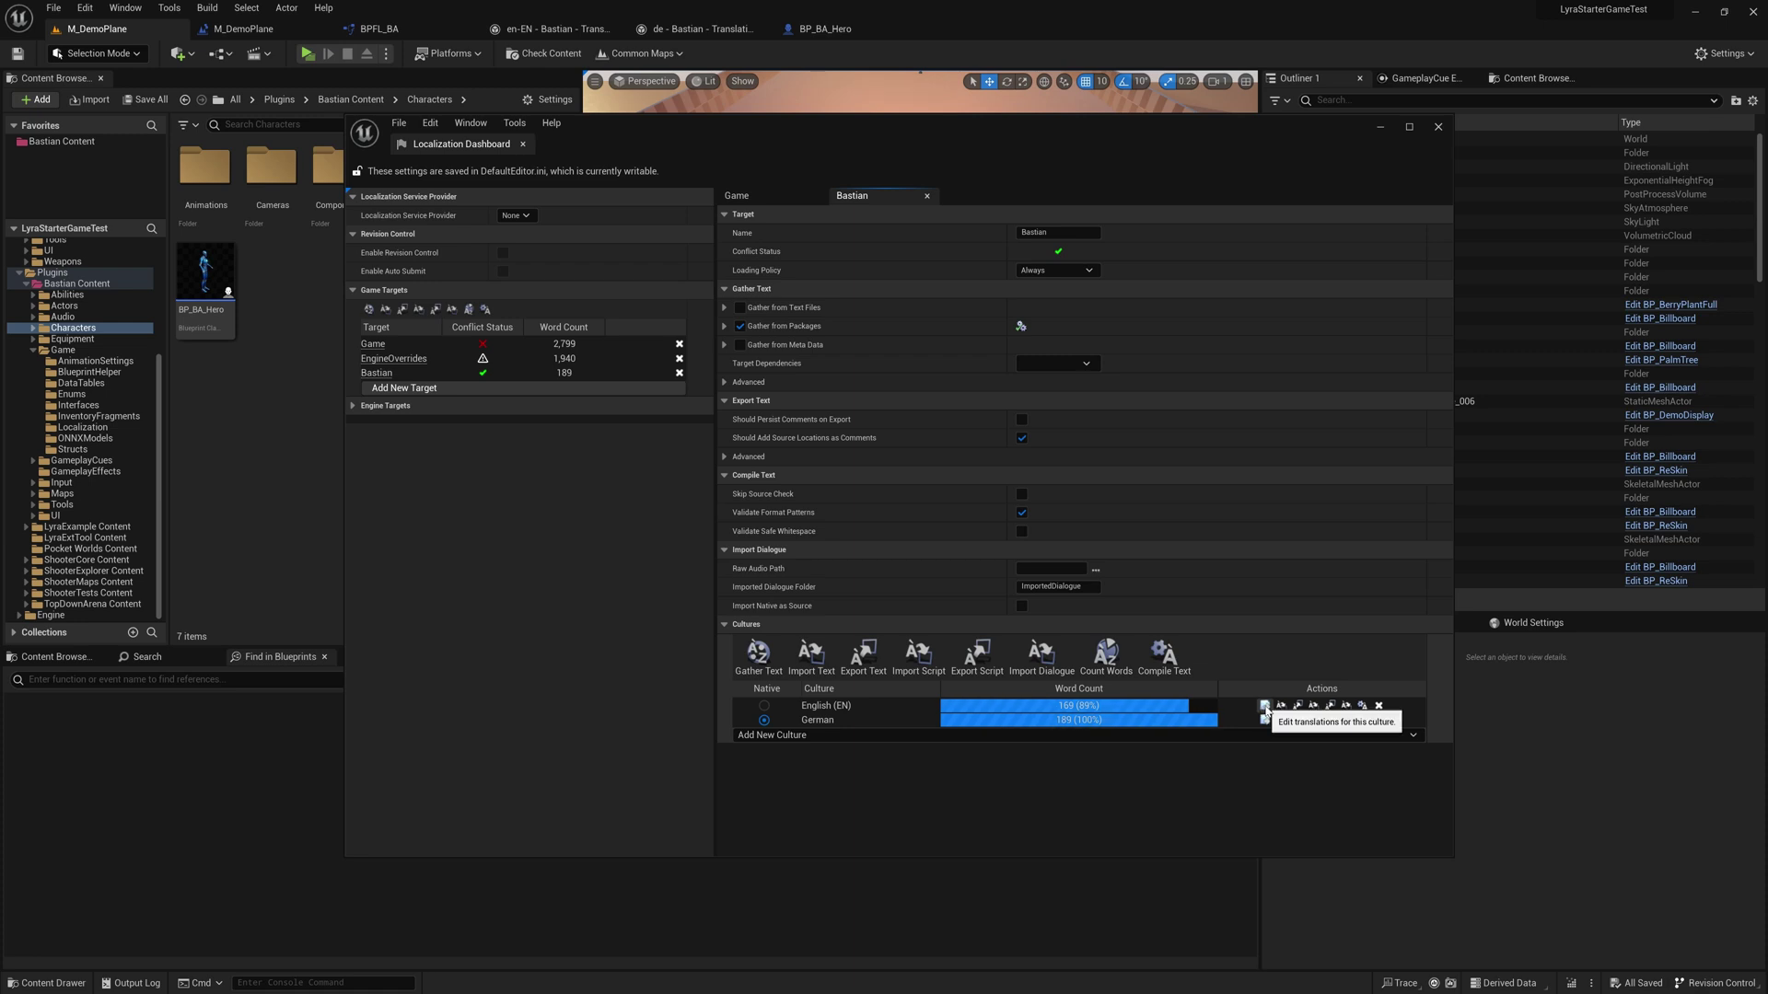
Open the Bastian target's English (EN) translations and inspect the entry for the Fortnite-inspired models' license text
click(1264, 706)
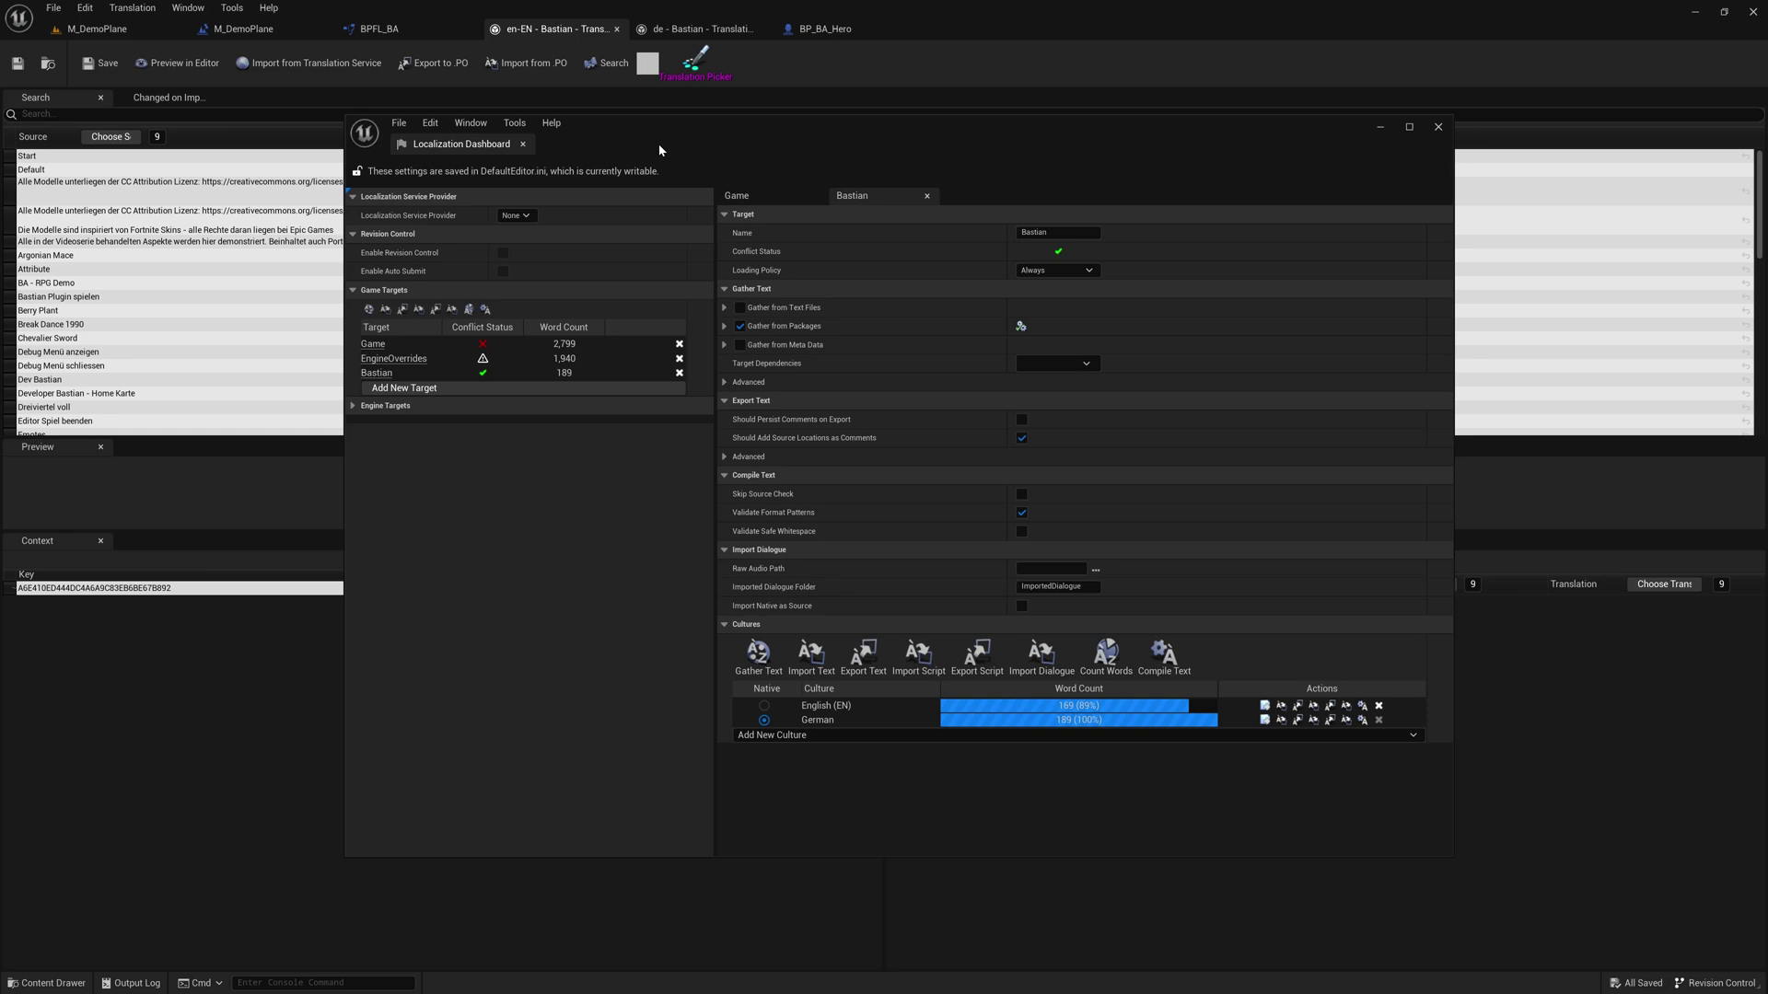
drag(628, 126, 586, 461)
click(152, 225)
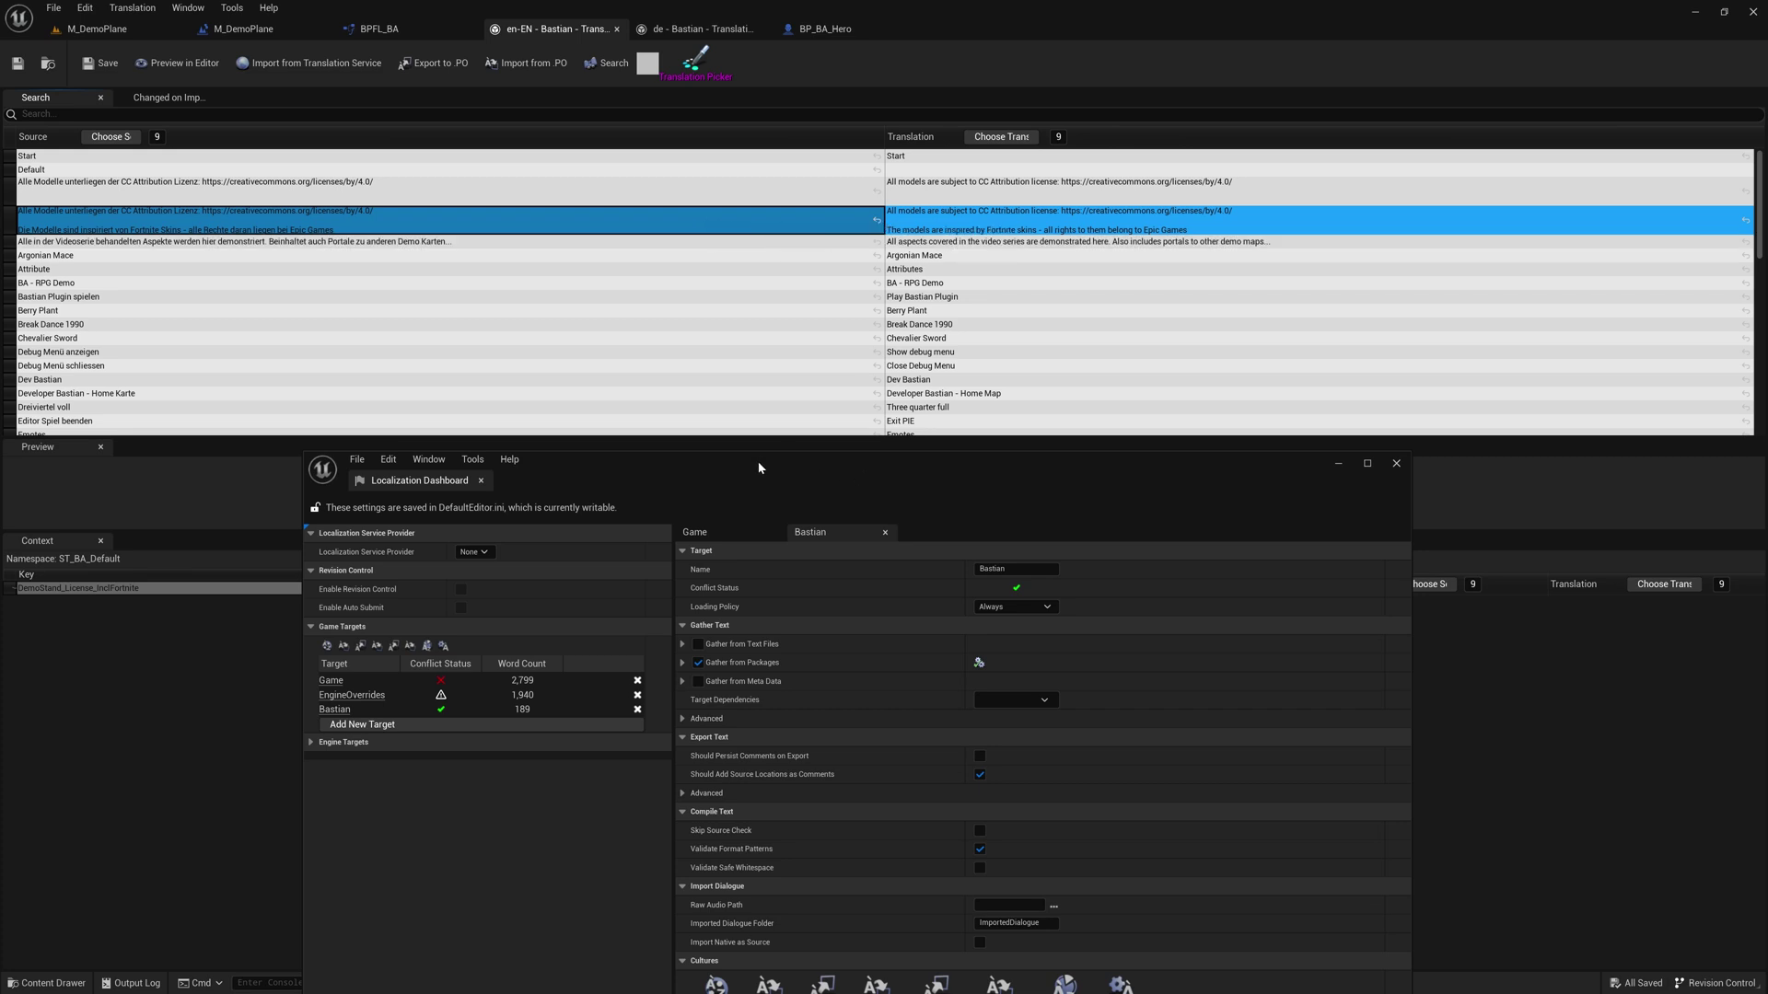
Open the Bastian target's German translations and inspect the editable Berry Plant and Break Dance 1990 entries
drag(761, 463, 708, 134)
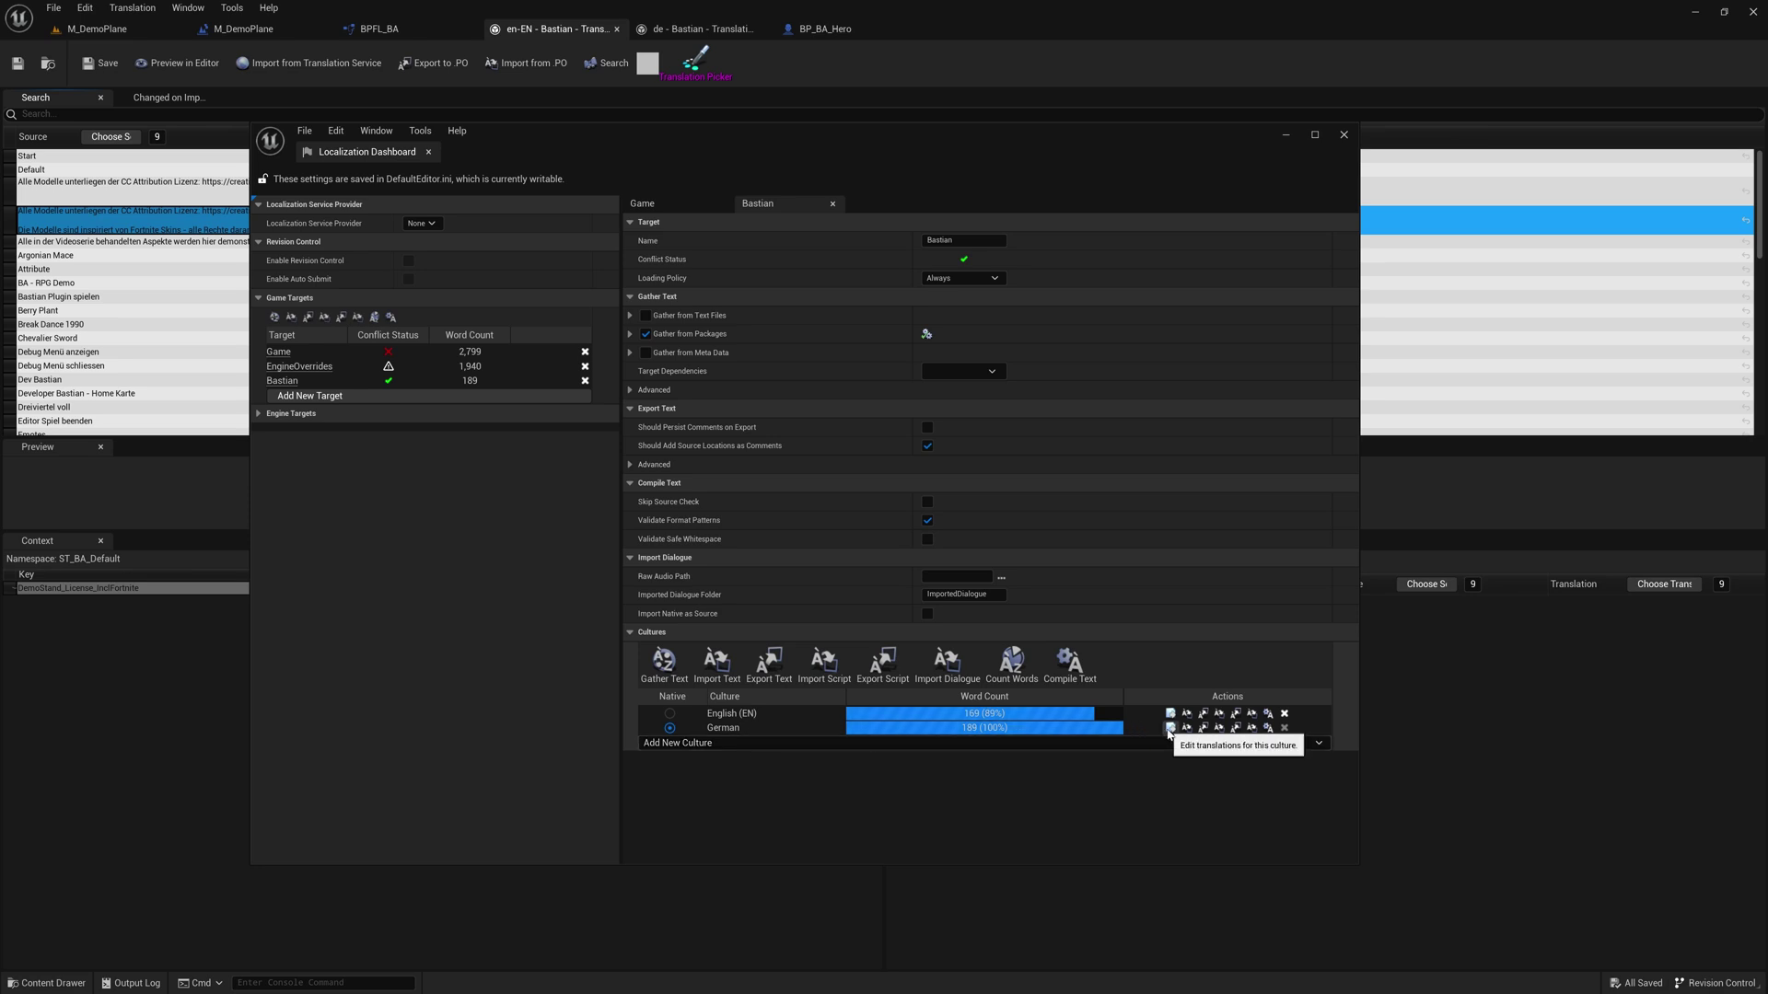
click(1169, 727)
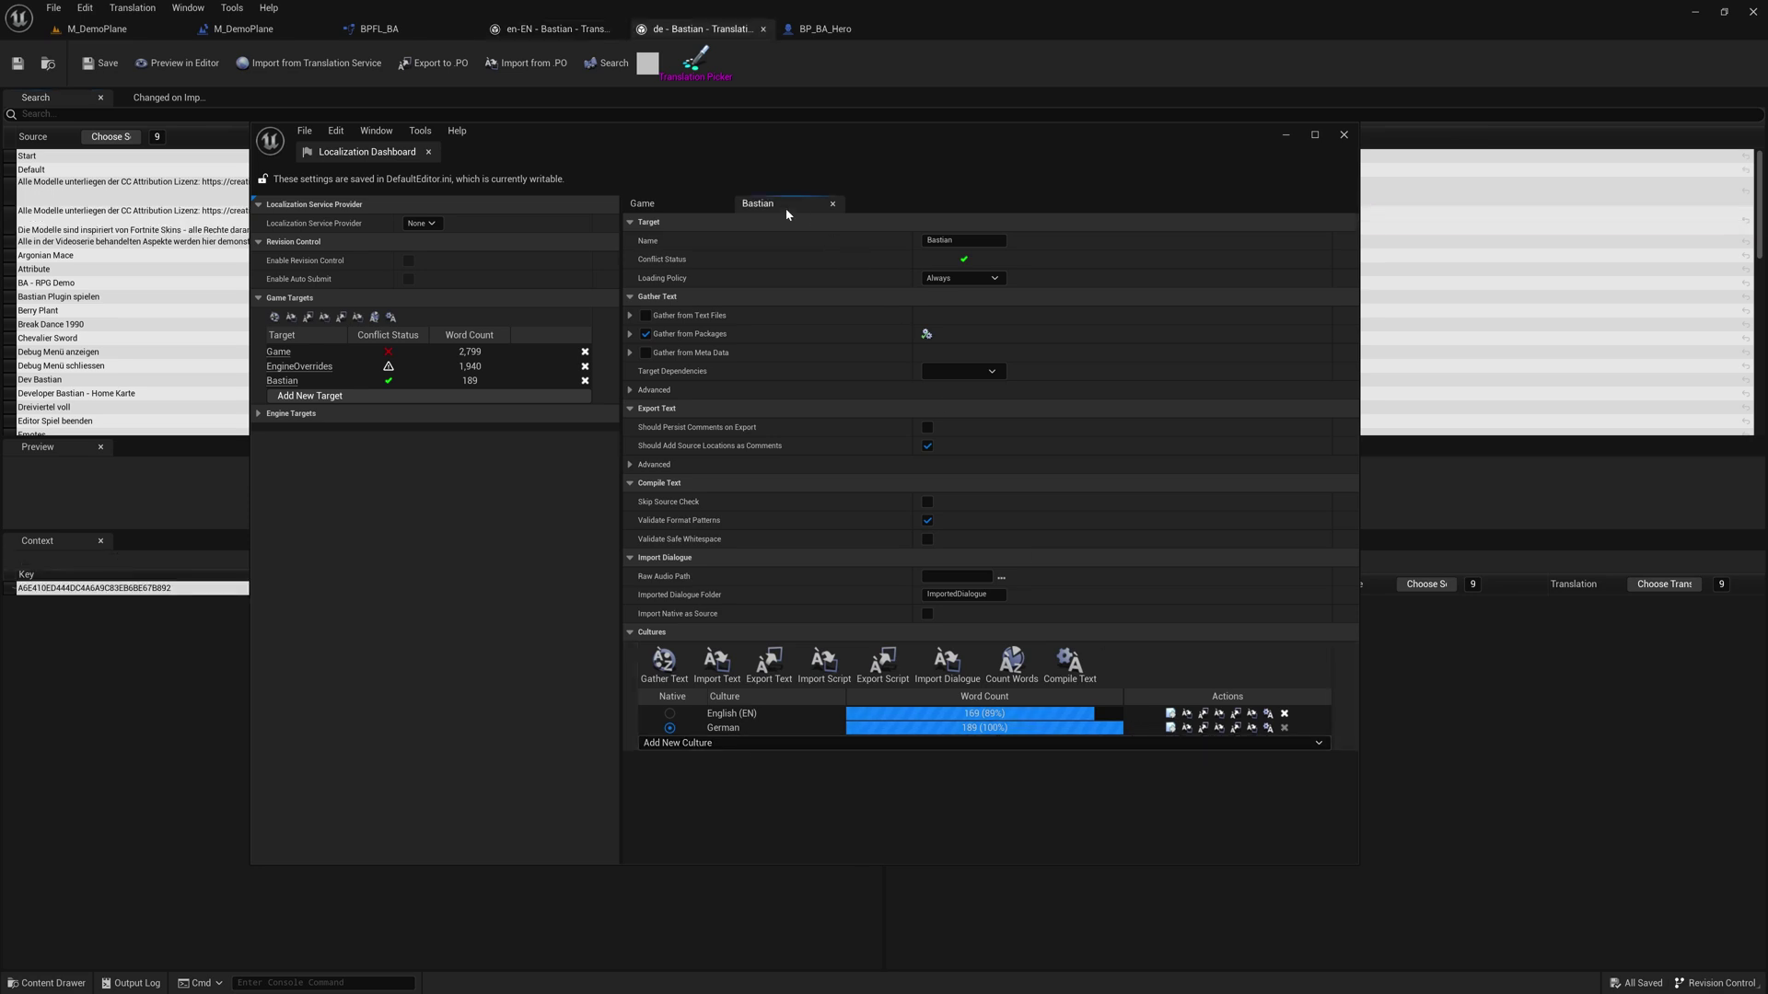
drag(674, 138, 663, 426)
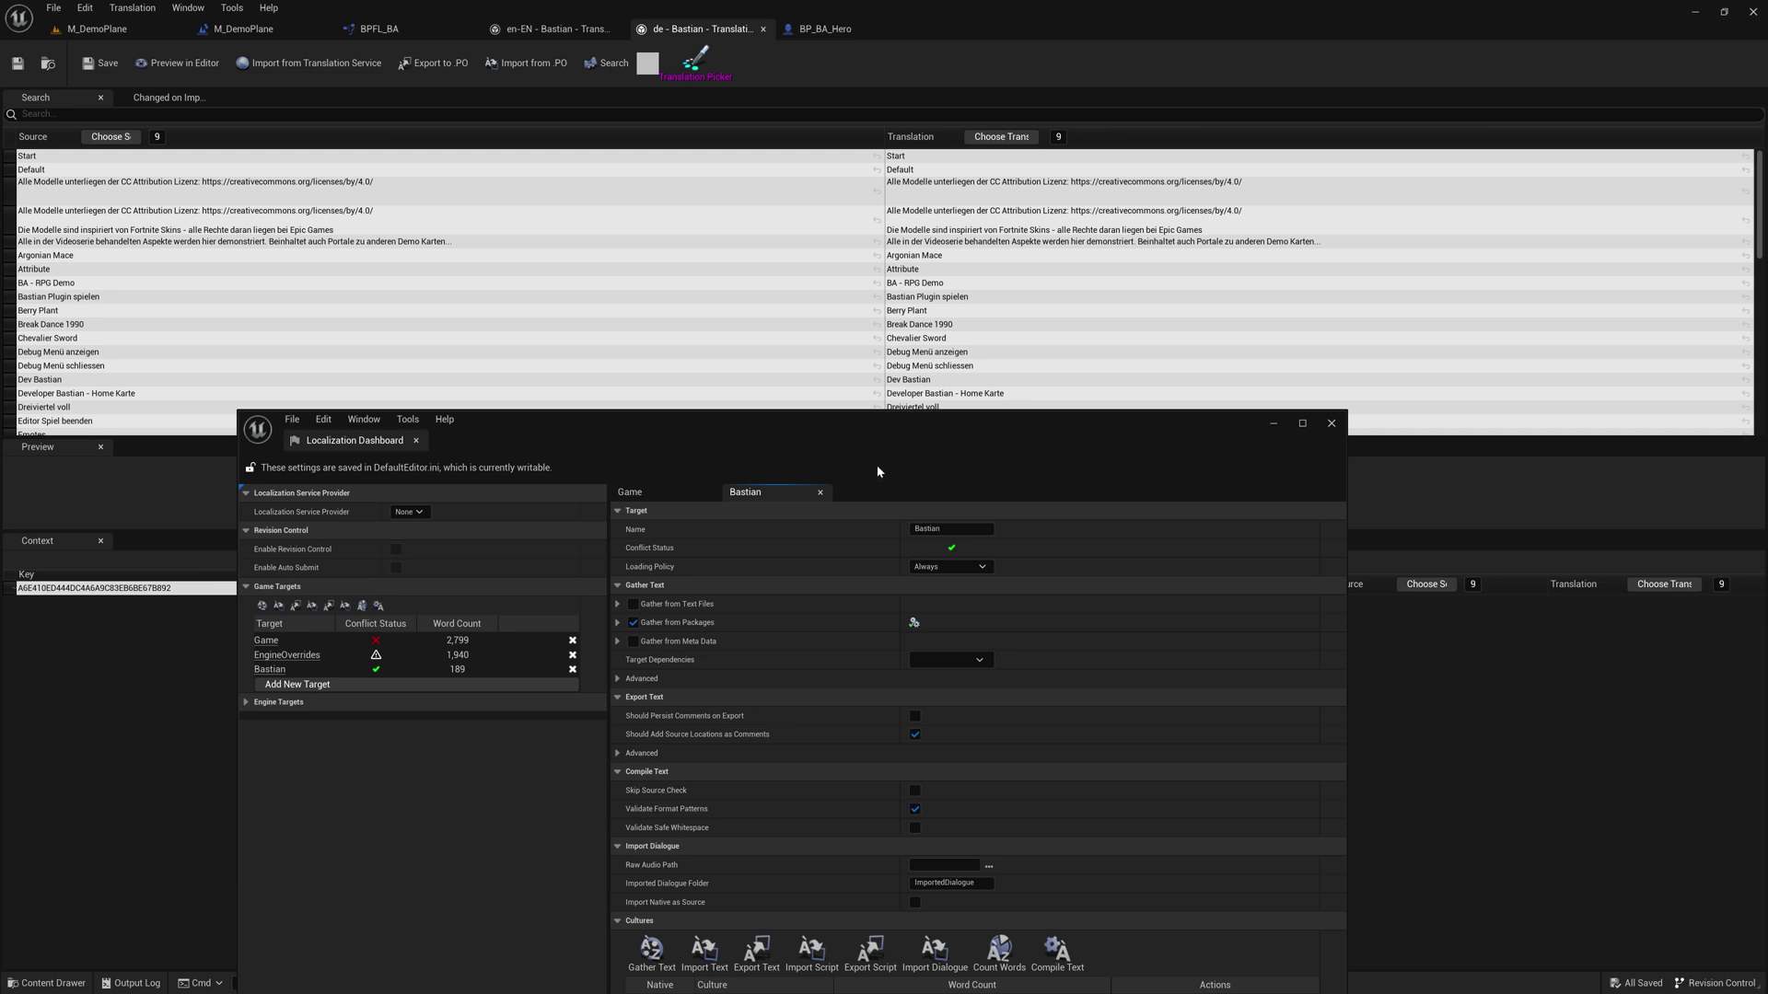
click(946, 313)
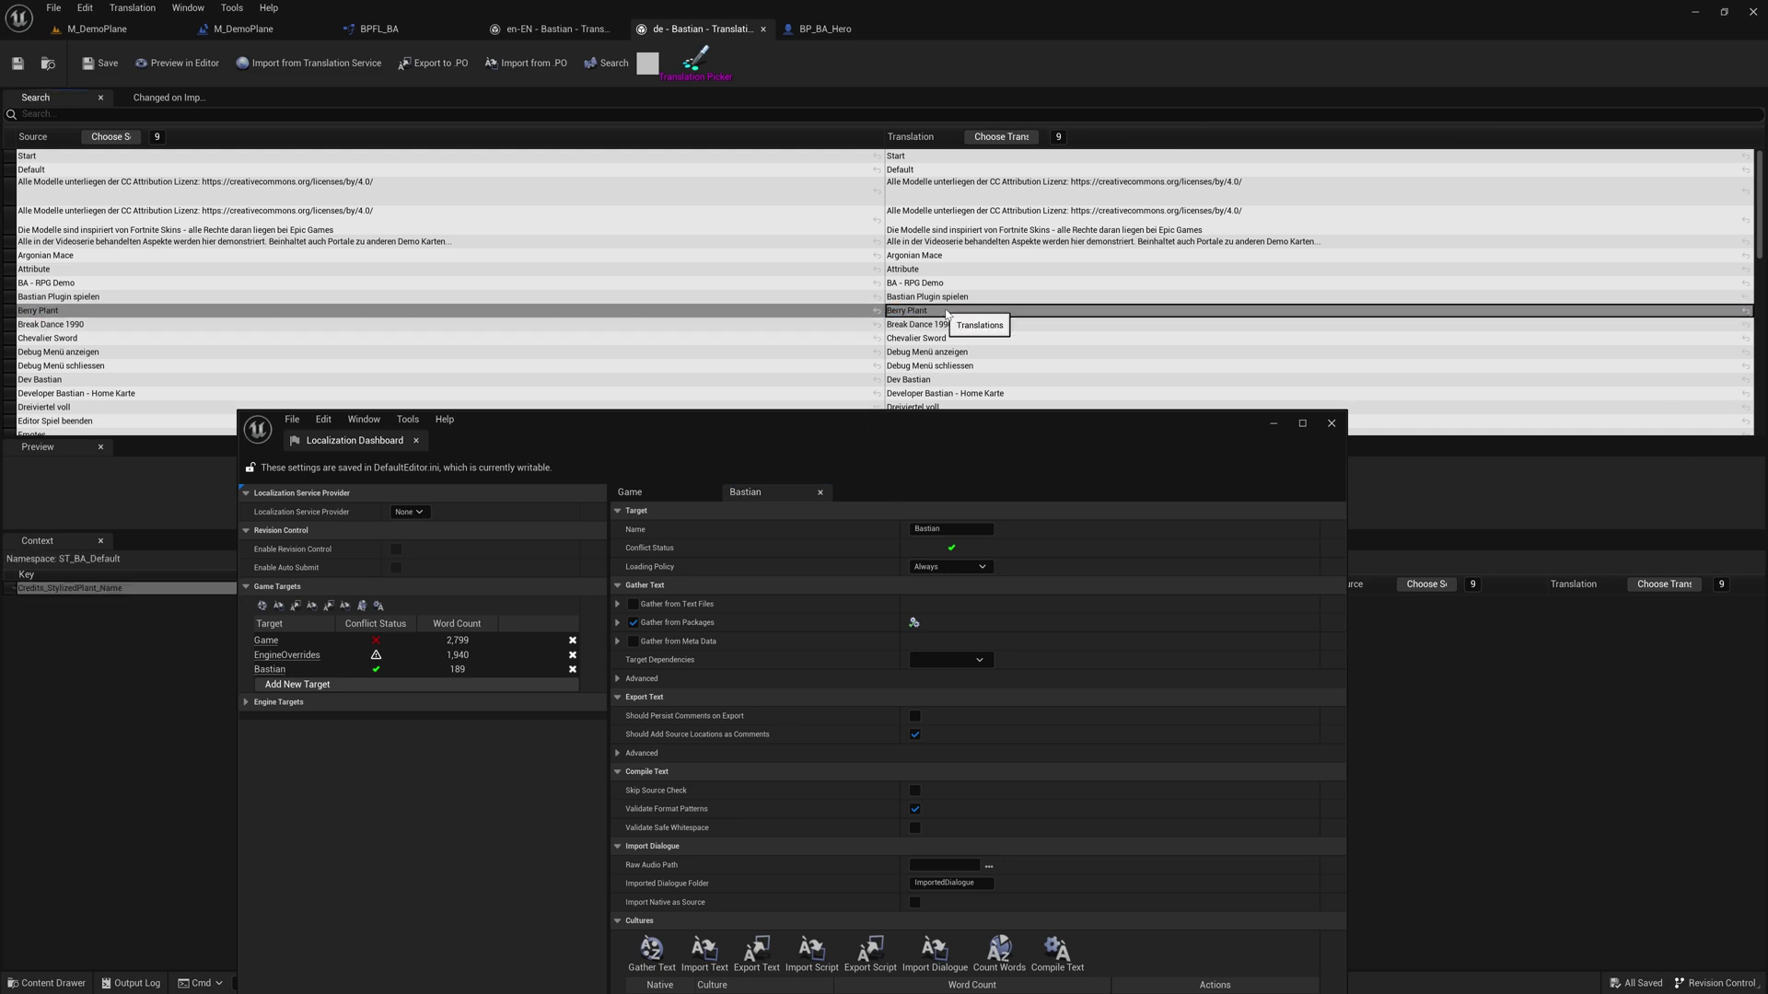
click(946, 313)
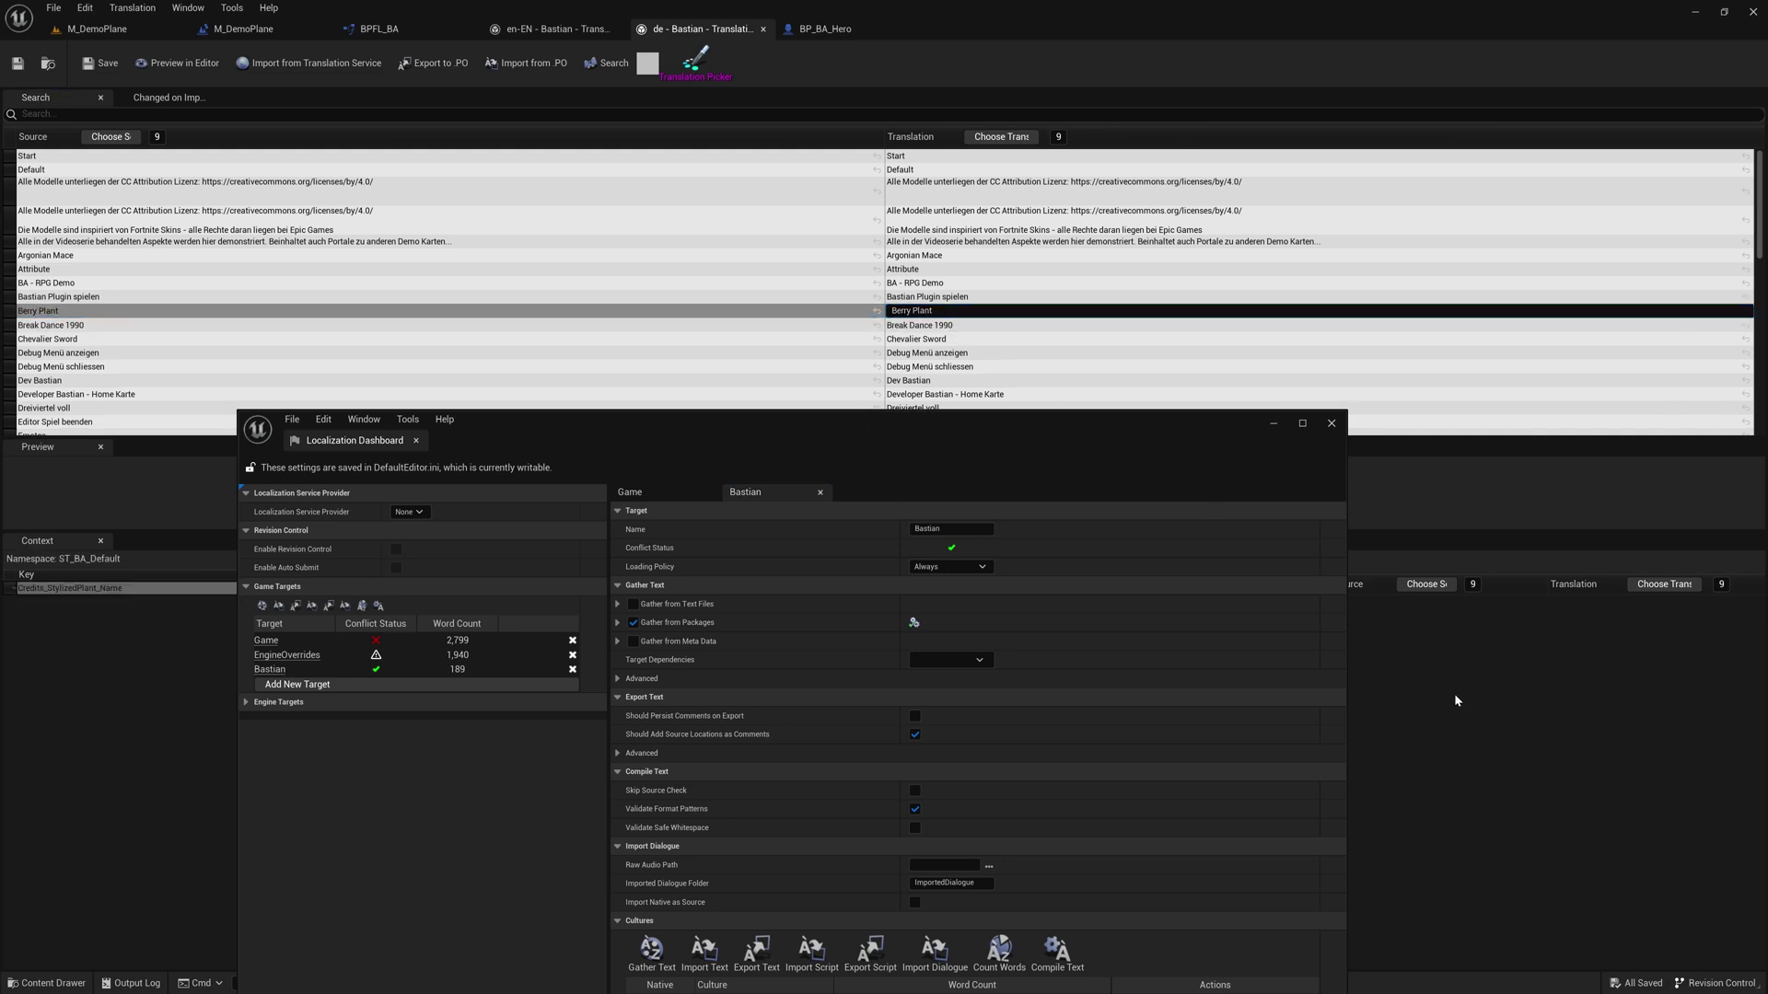
double_click(914, 324)
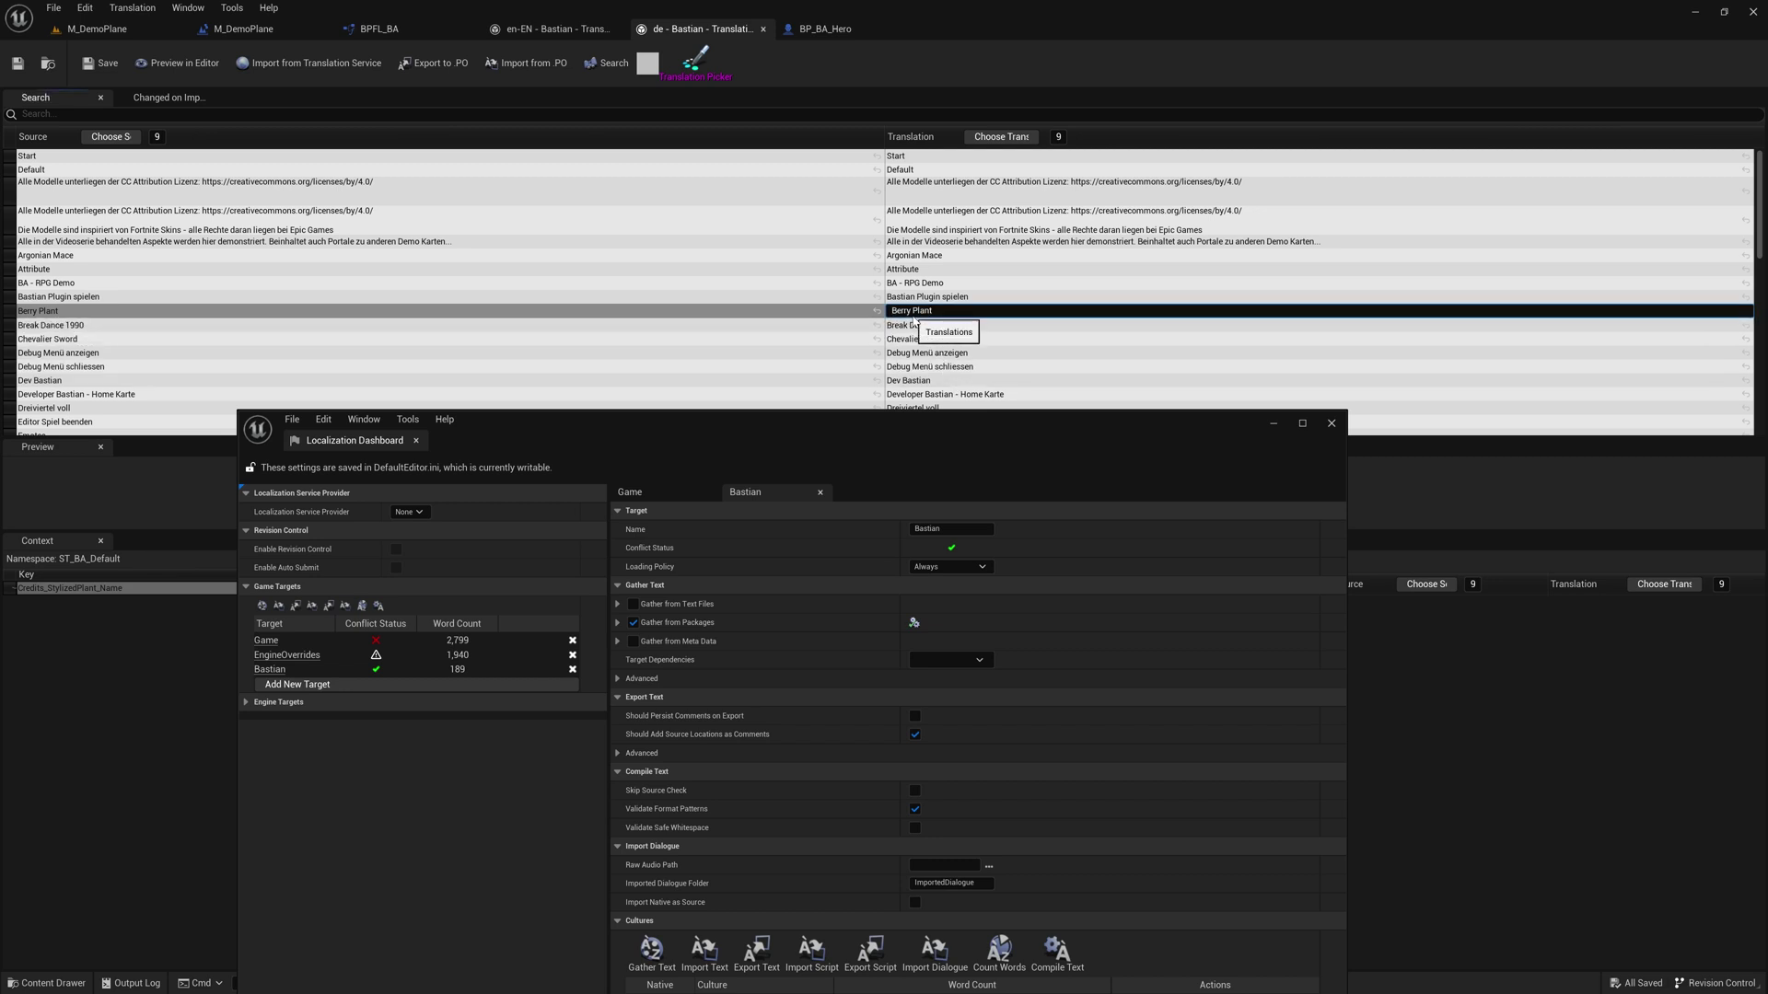
drag(858, 423, 796, 127)
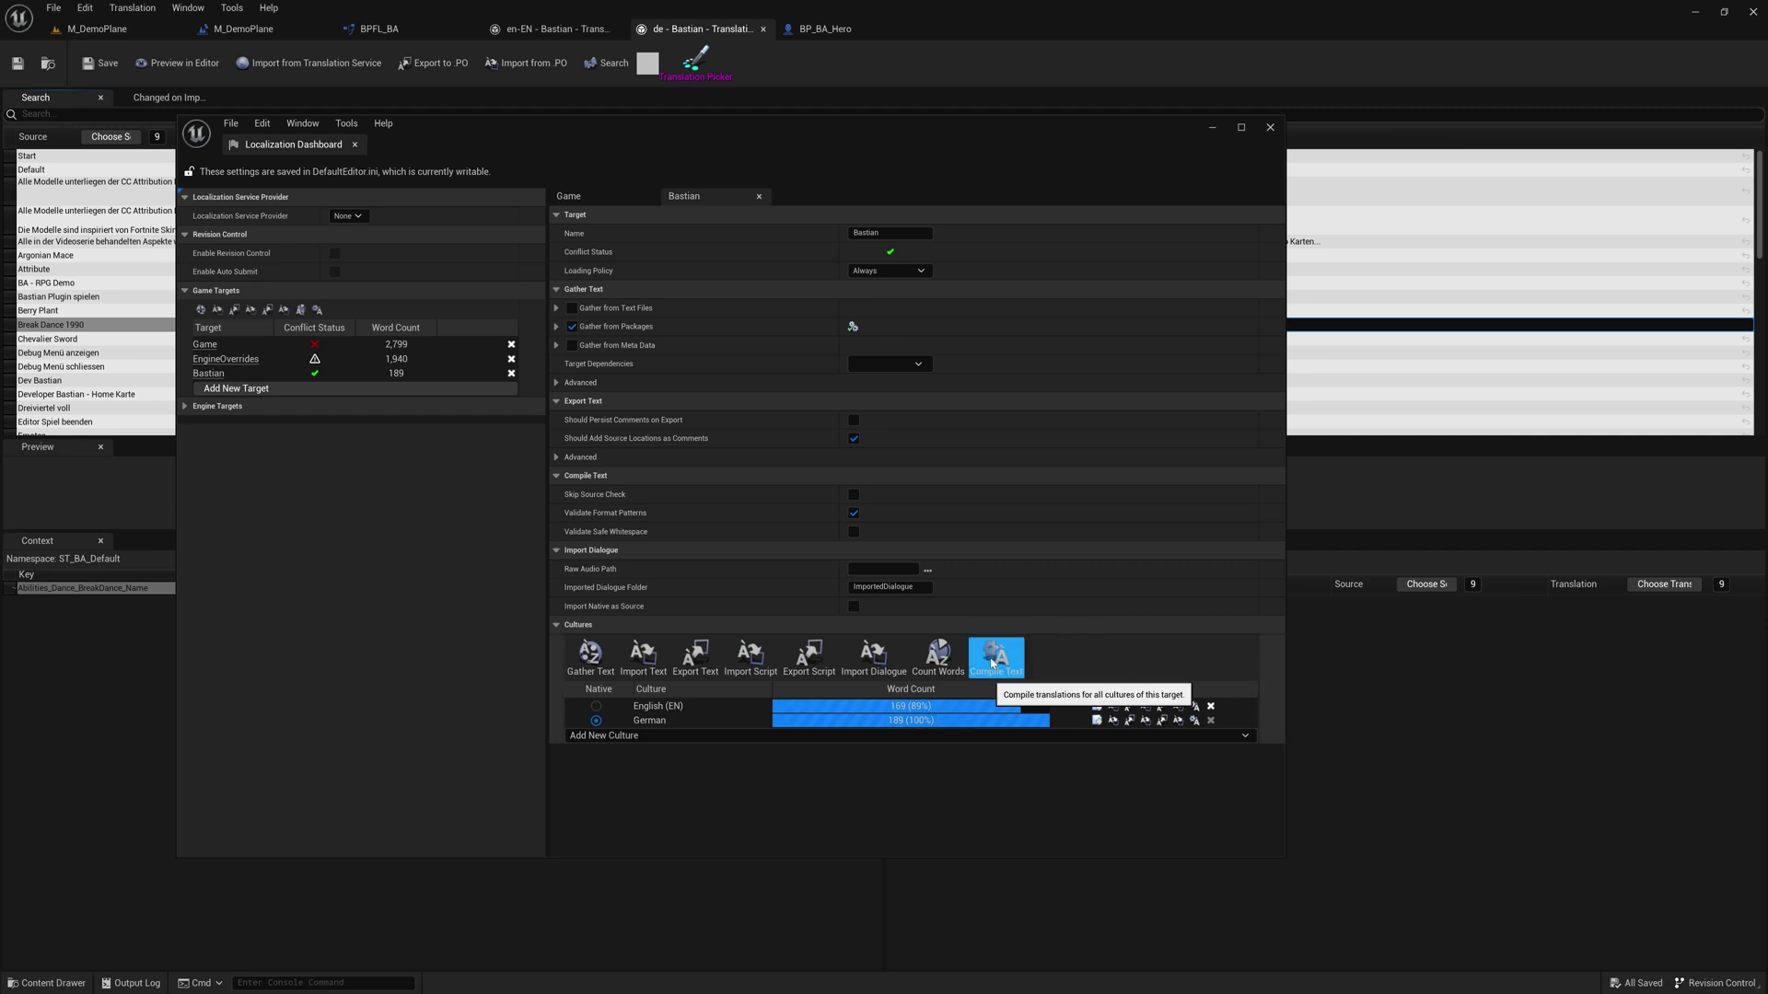
Switch to File Explorer, go to the de folder inside the Bastian localization folder, and open Bastian.po in Notepad++ to inspect it
key(alt+Tab)
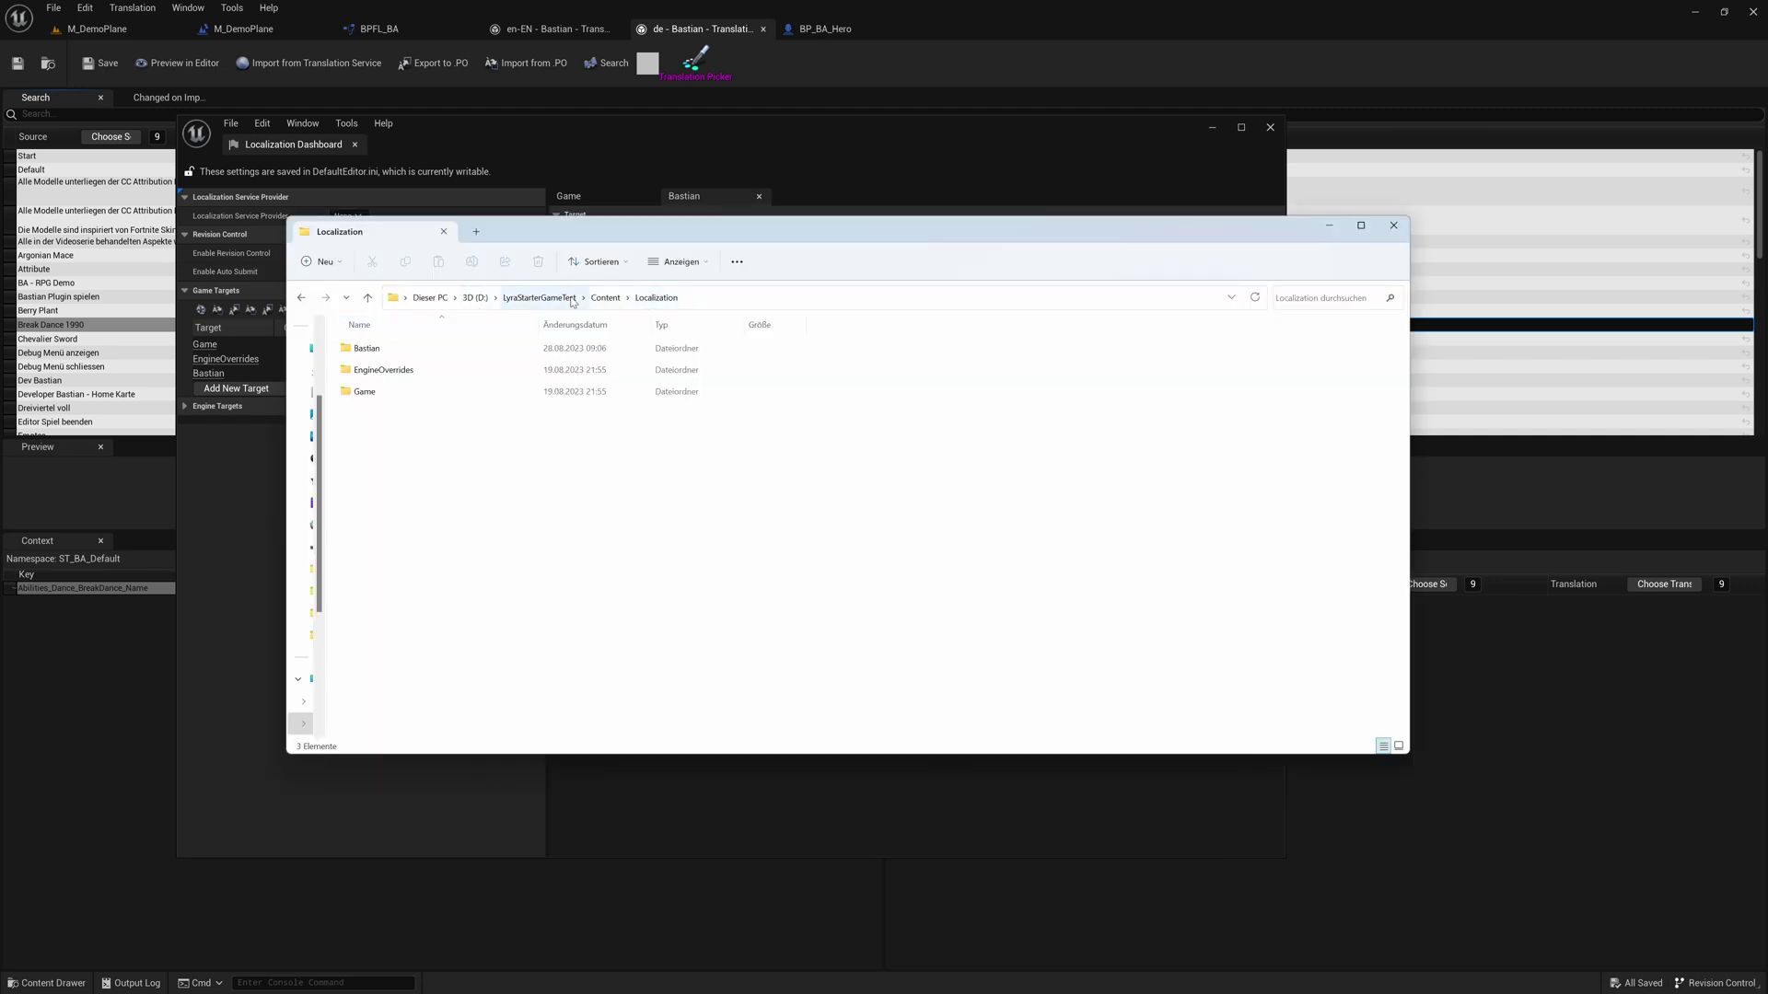
double_click(350, 348)
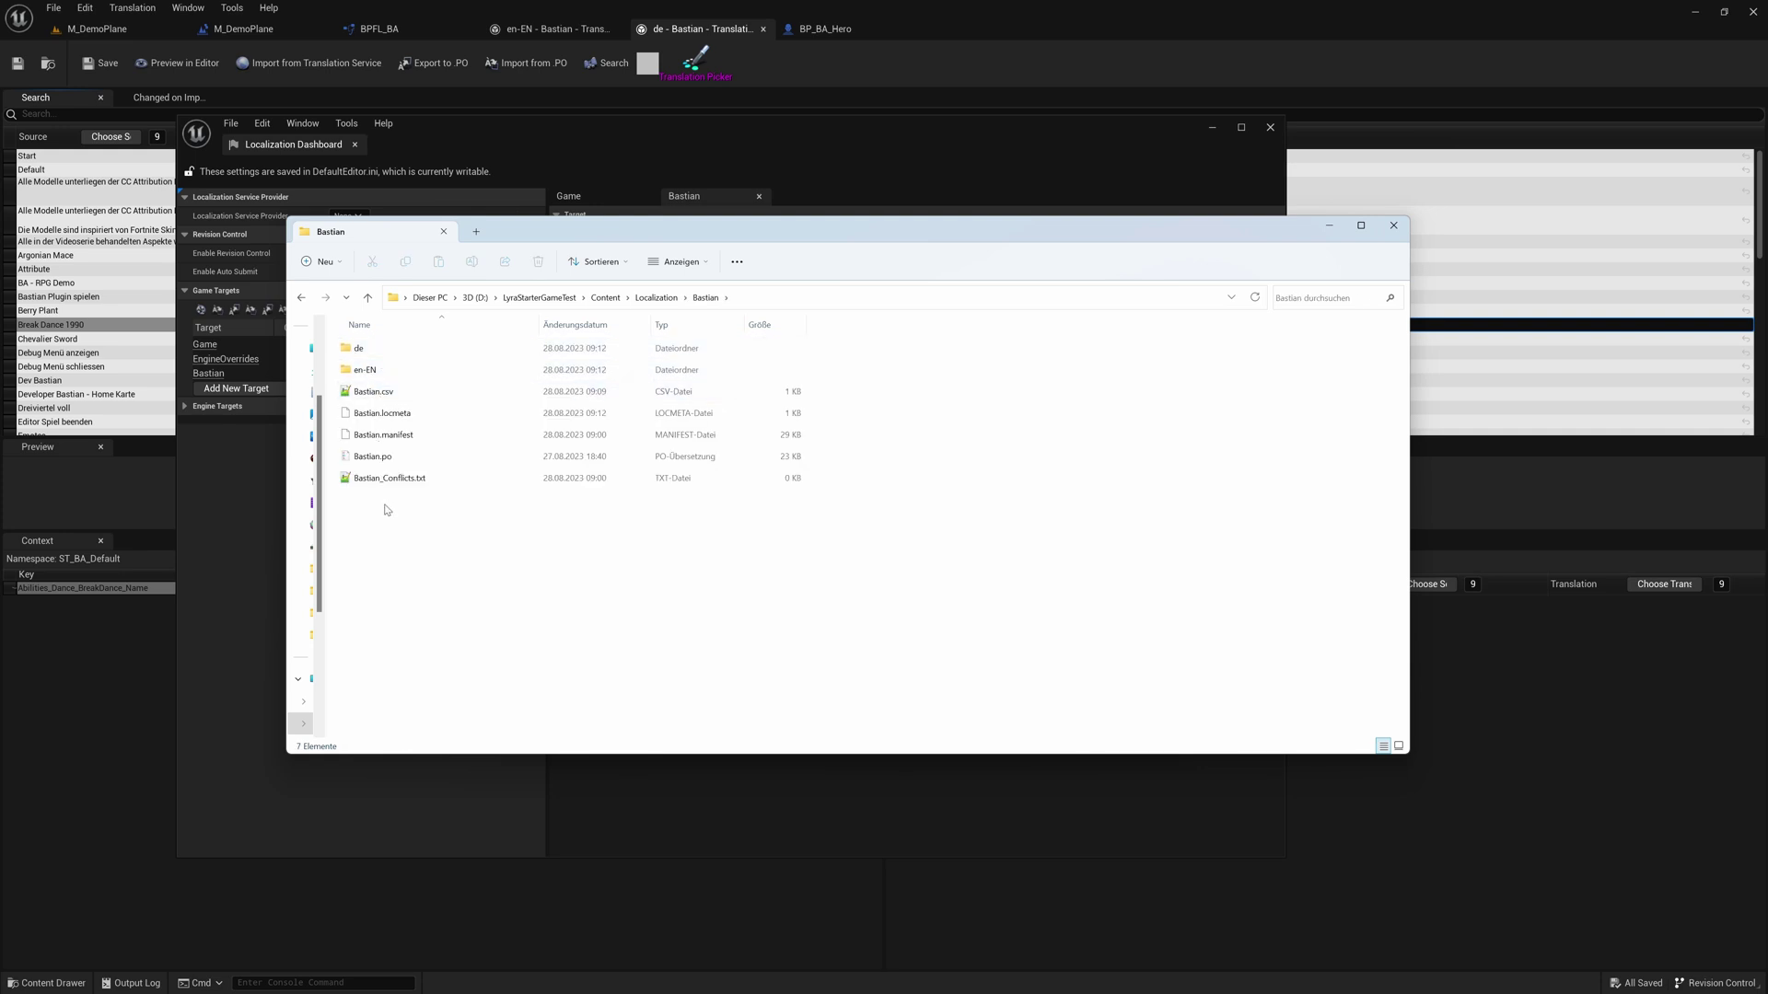
double_click(359, 349)
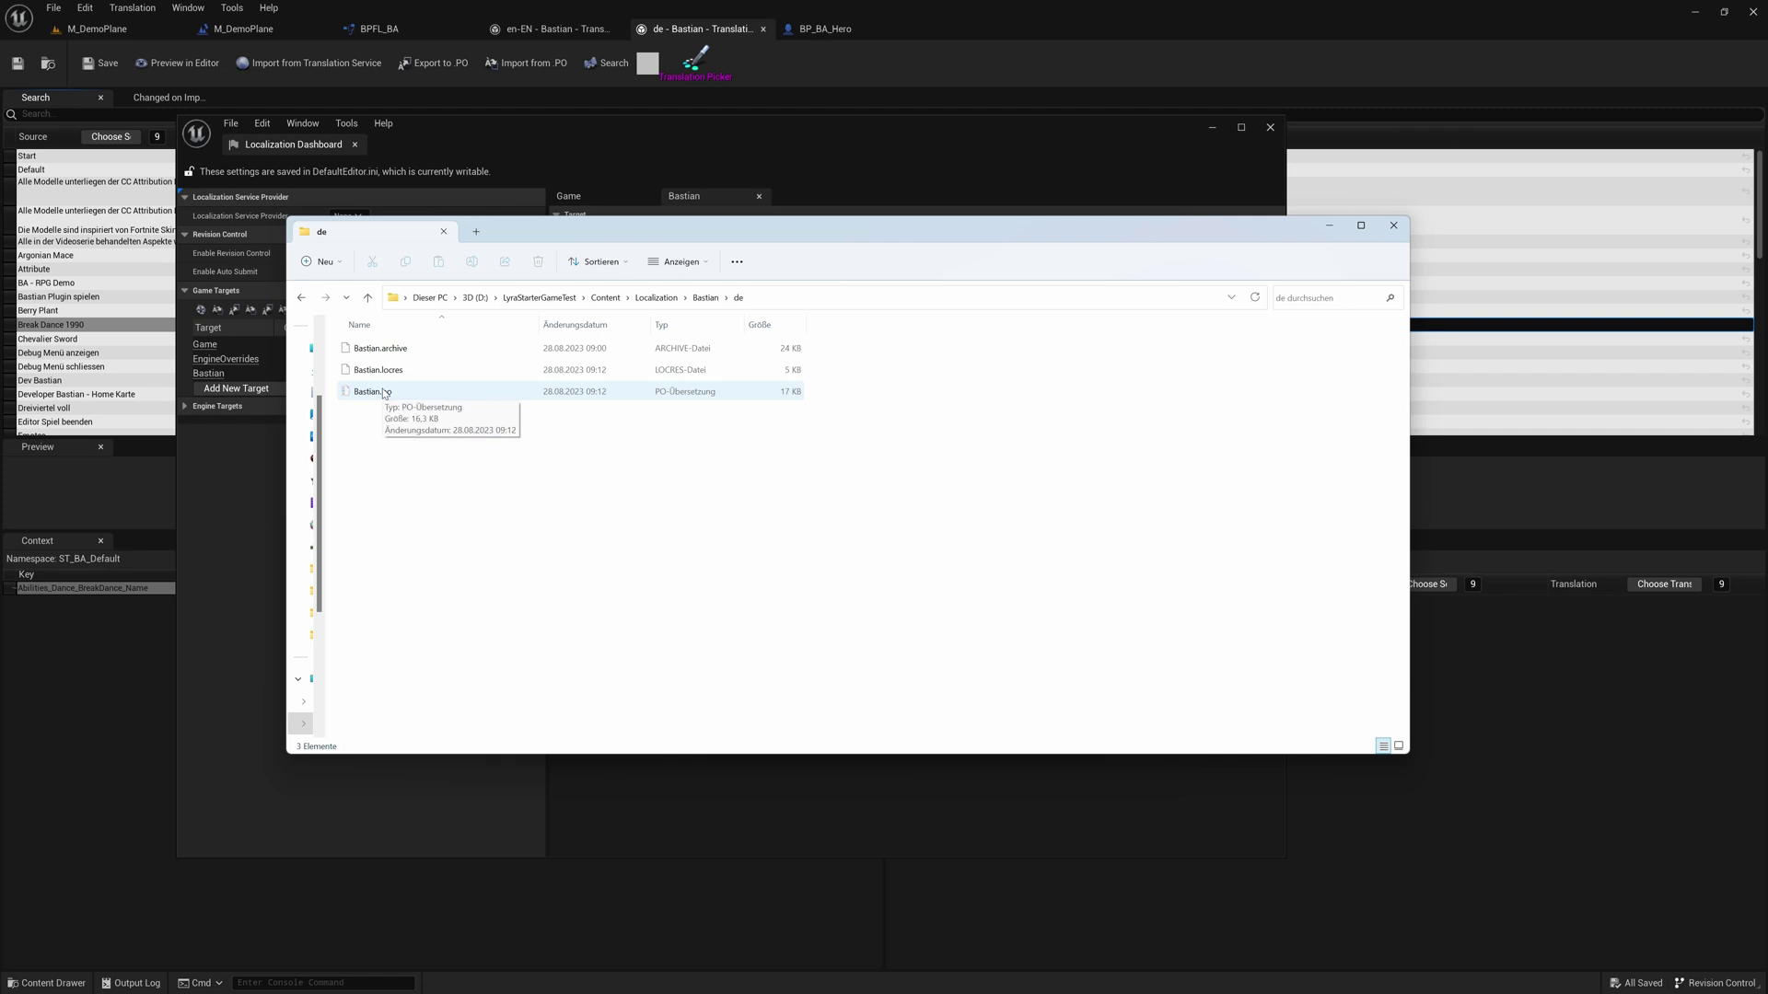
right_click(384, 393)
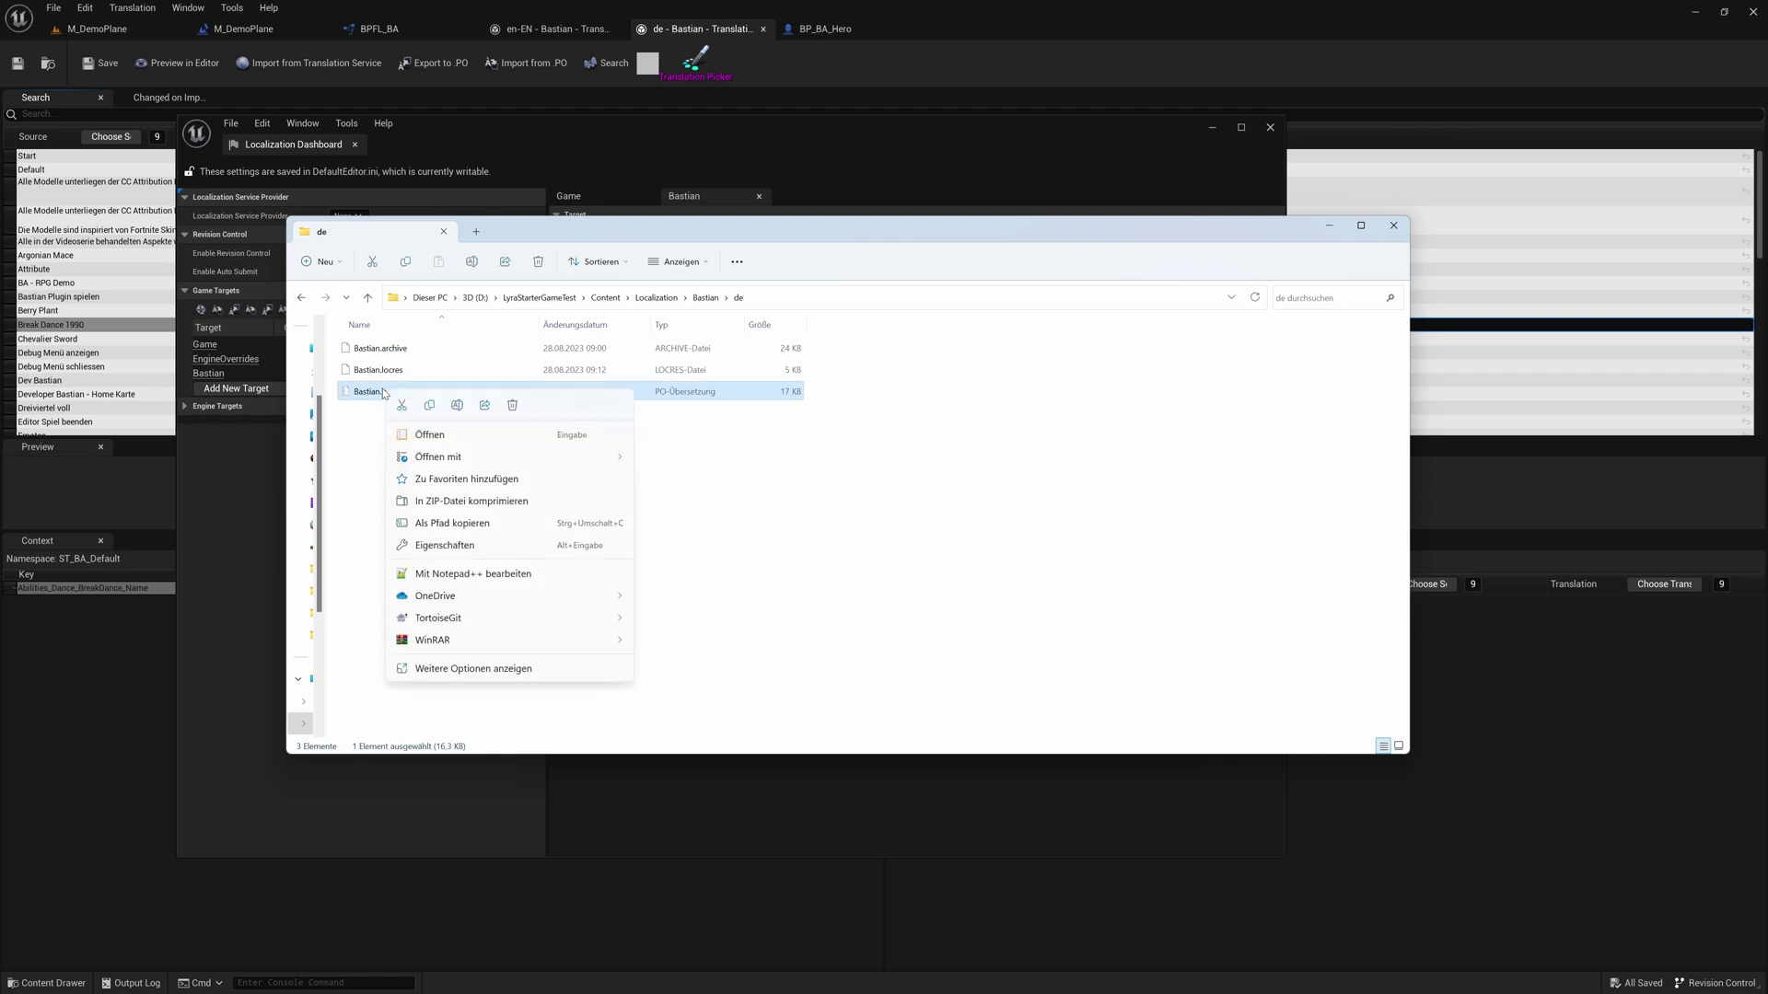
click(477, 574)
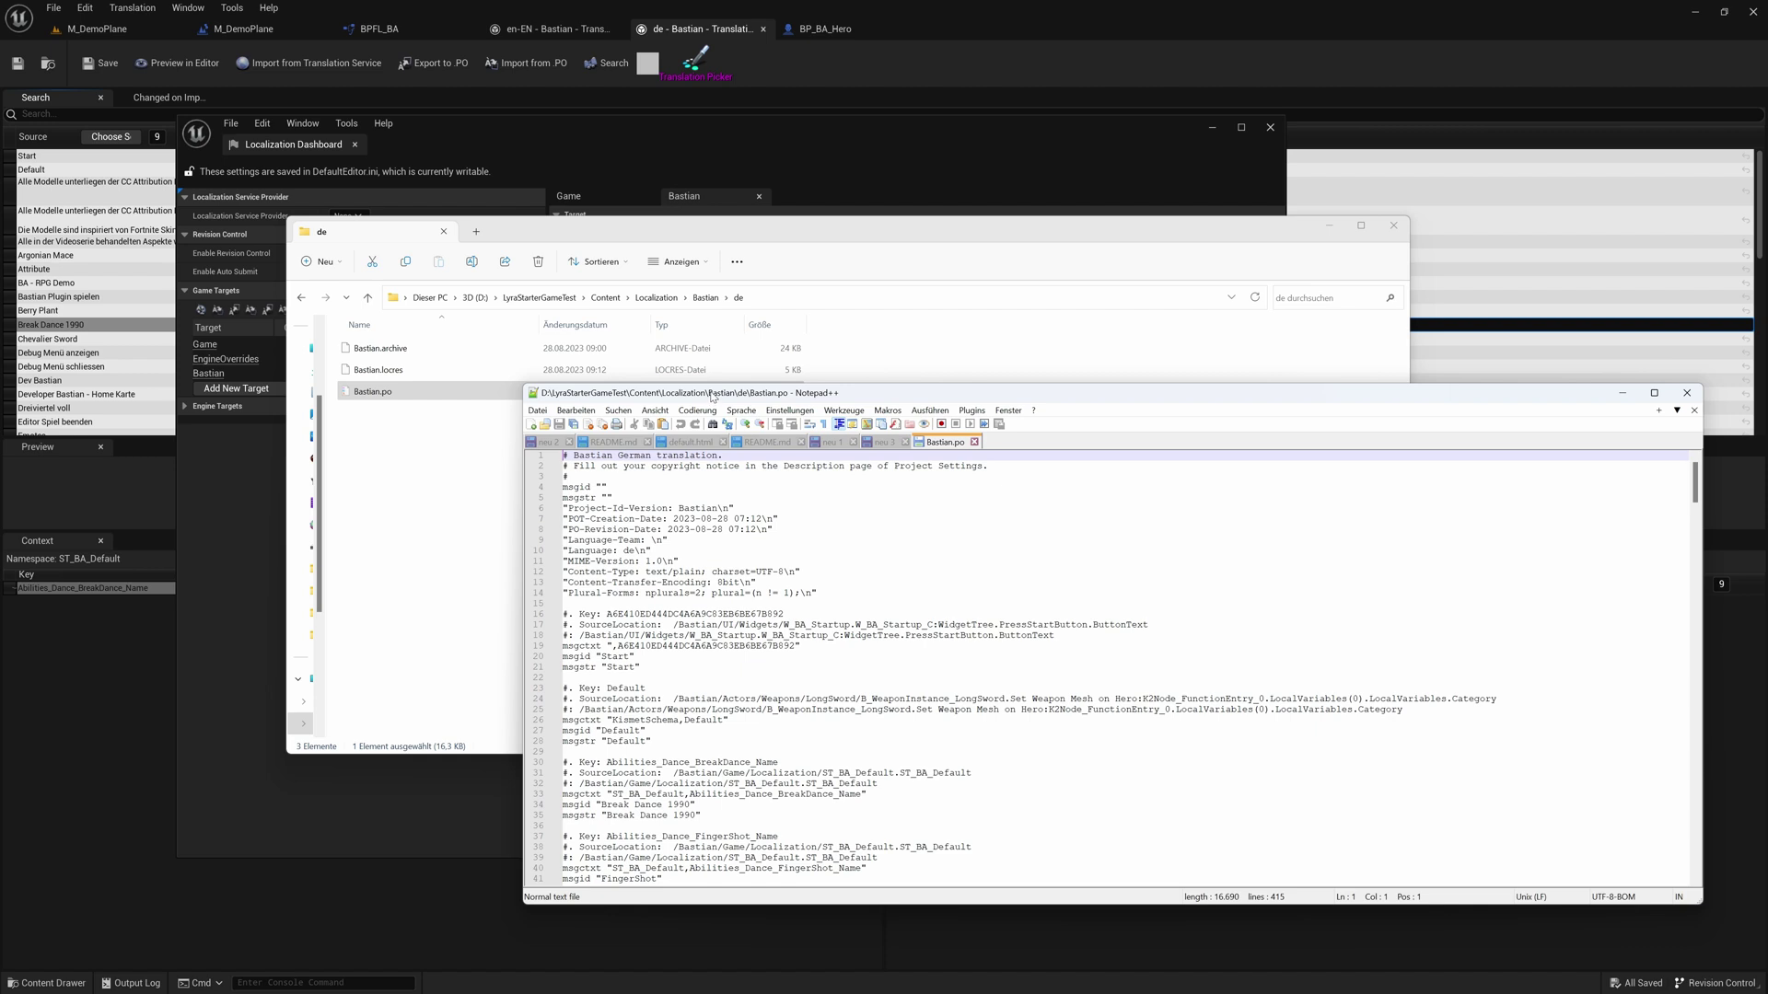
drag(712, 396, 560, 181)
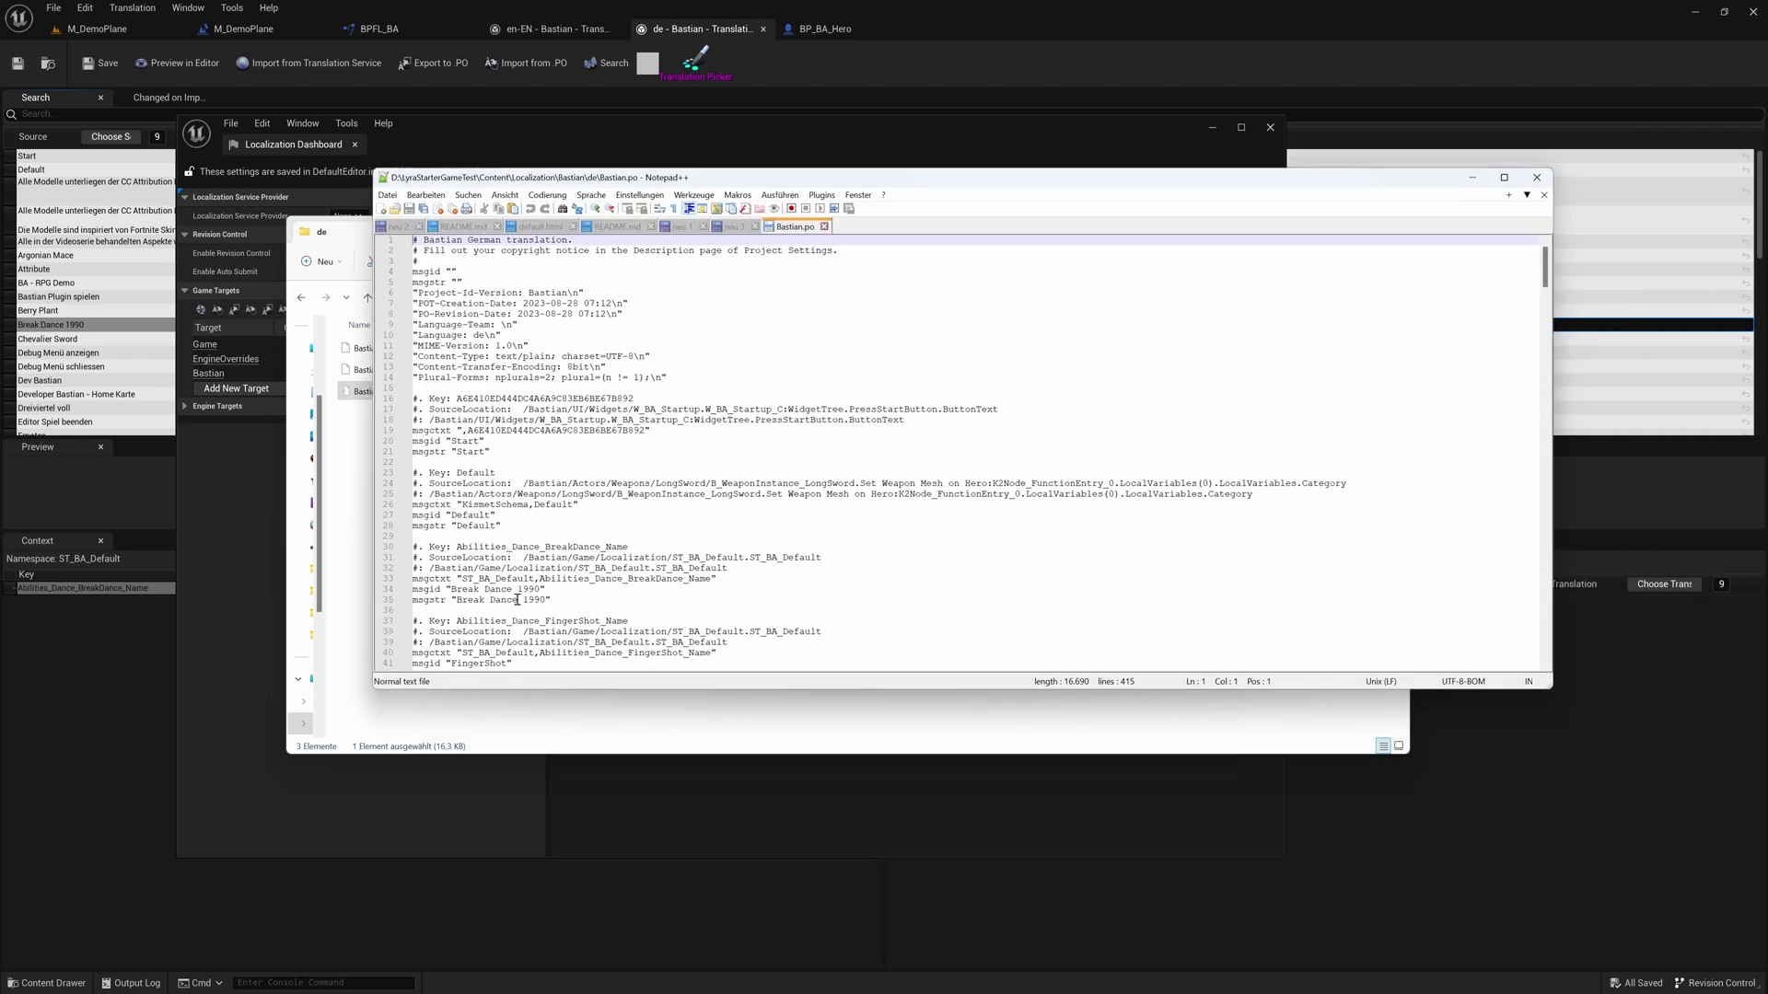
Look further through the German Bastian.po, then open Bastian.po from the Bastian localization folder's en-EN folder in Notepad++
drag(1551, 282, 1546, 408)
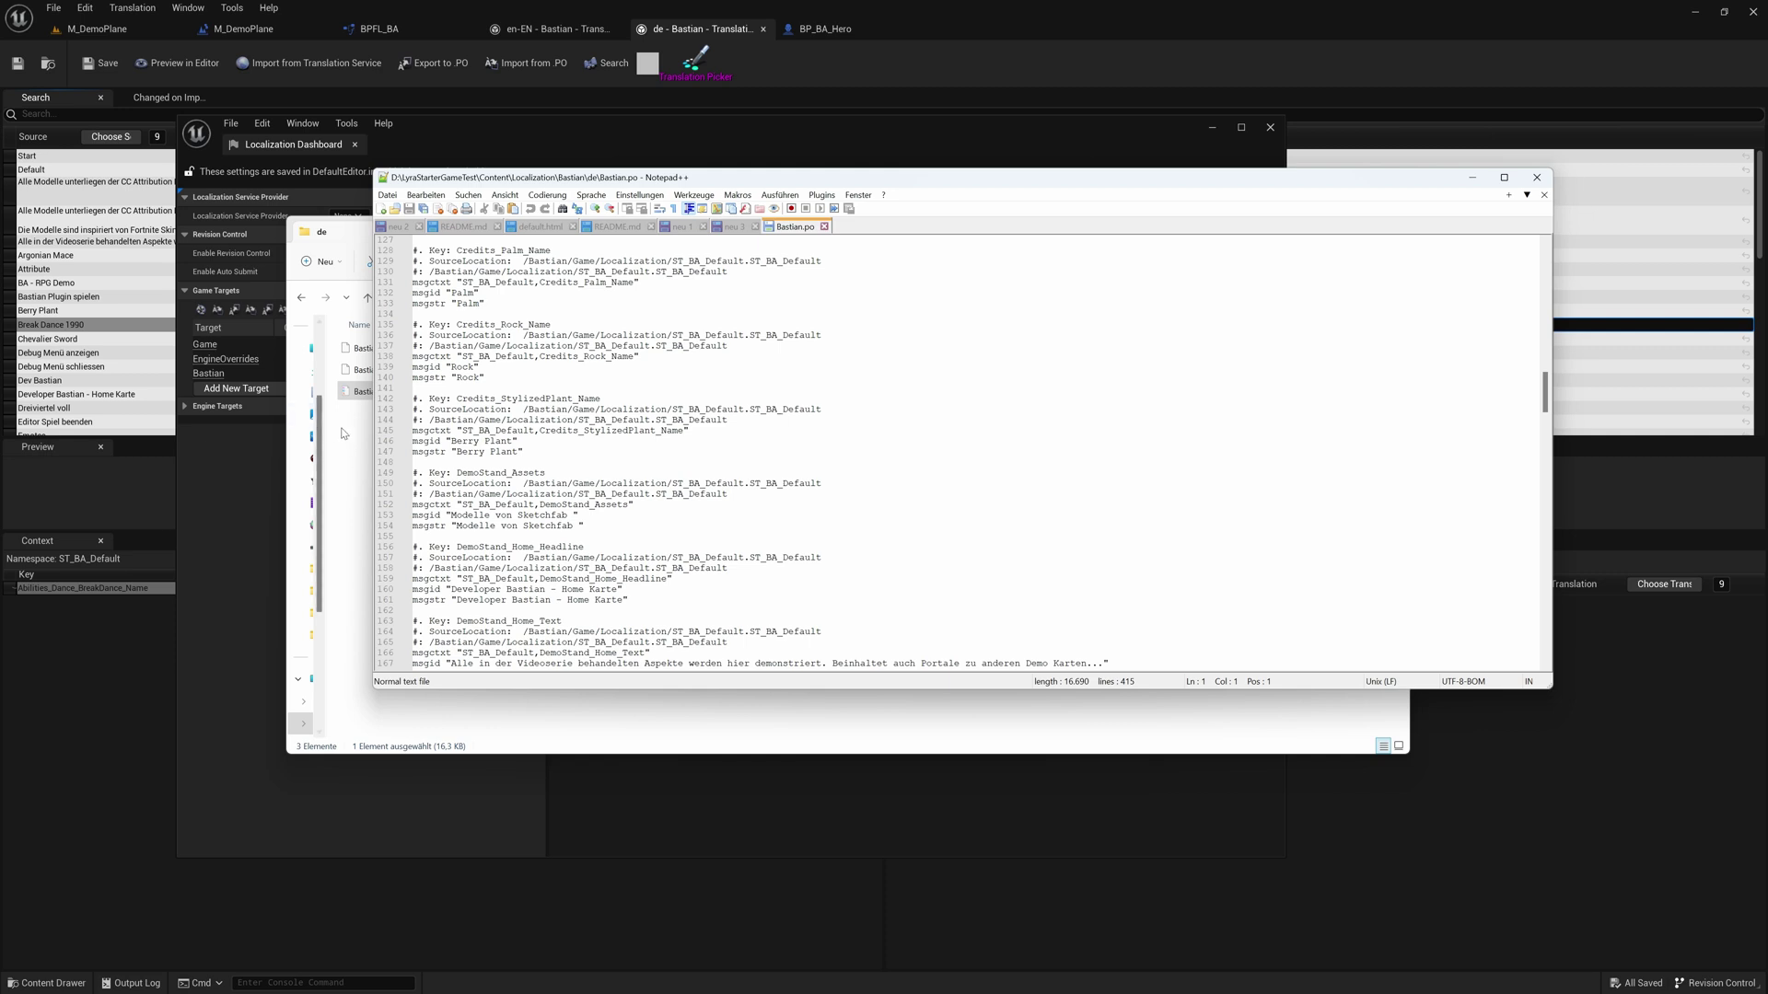
click(342, 432)
click(705, 298)
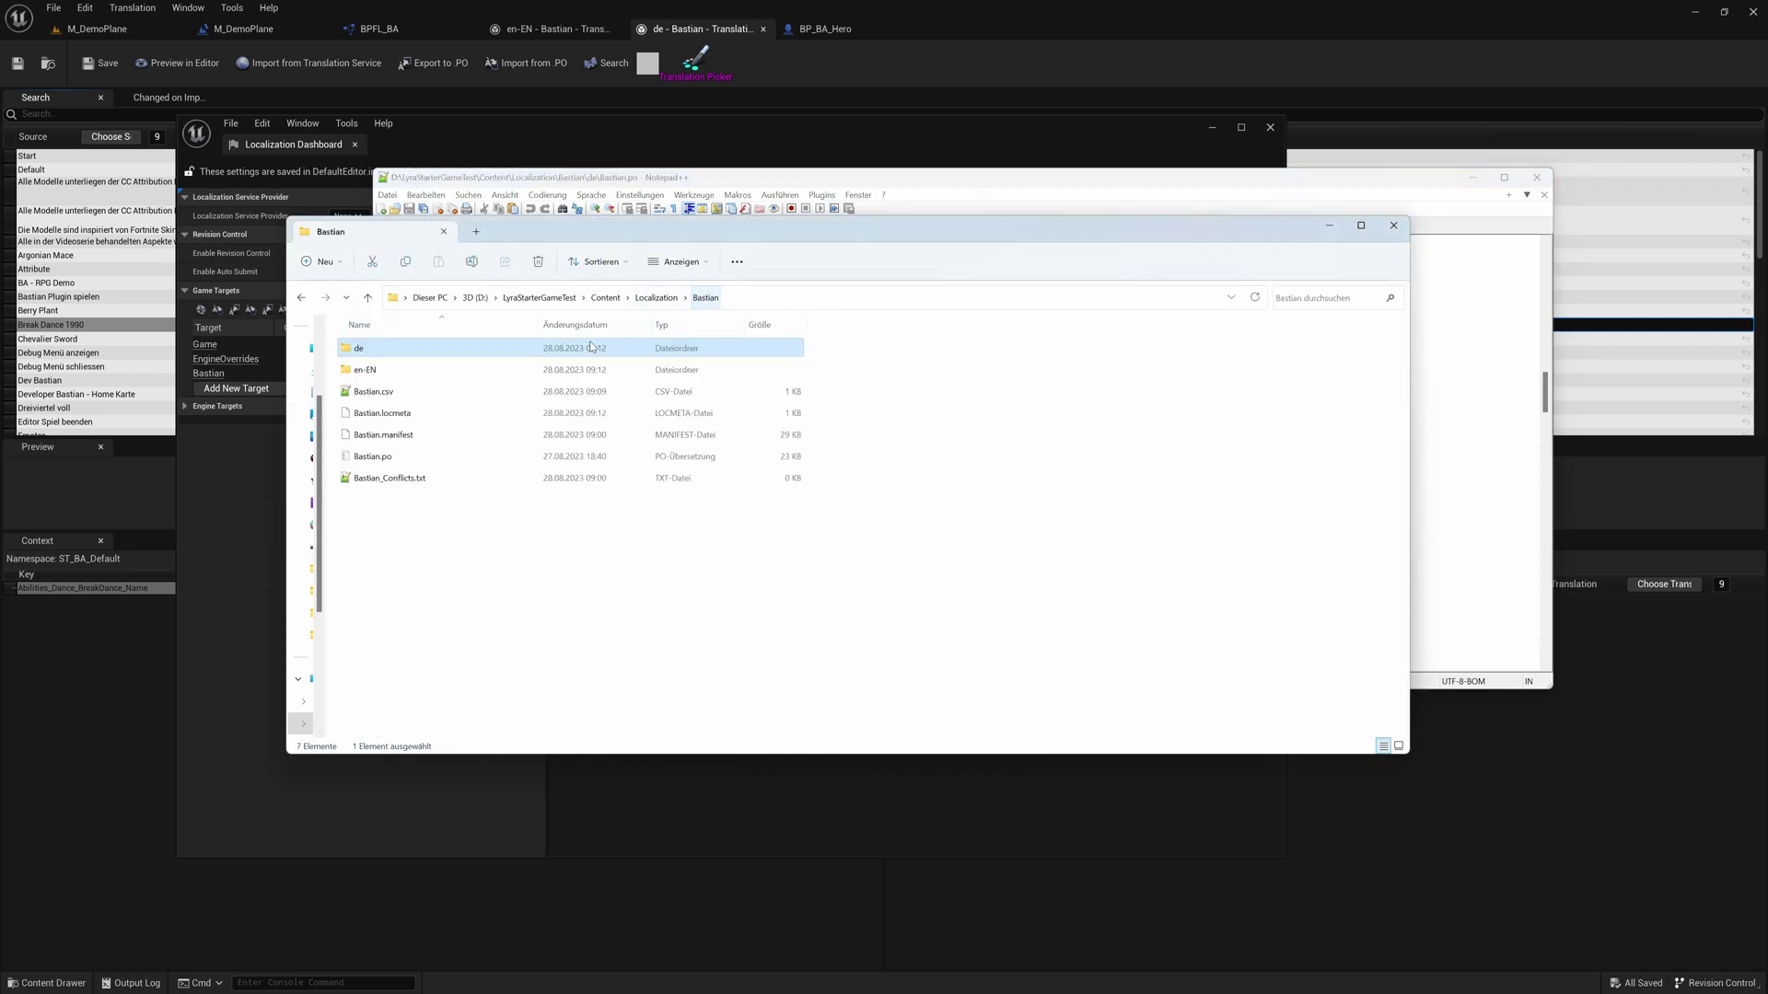
double_click(401, 372)
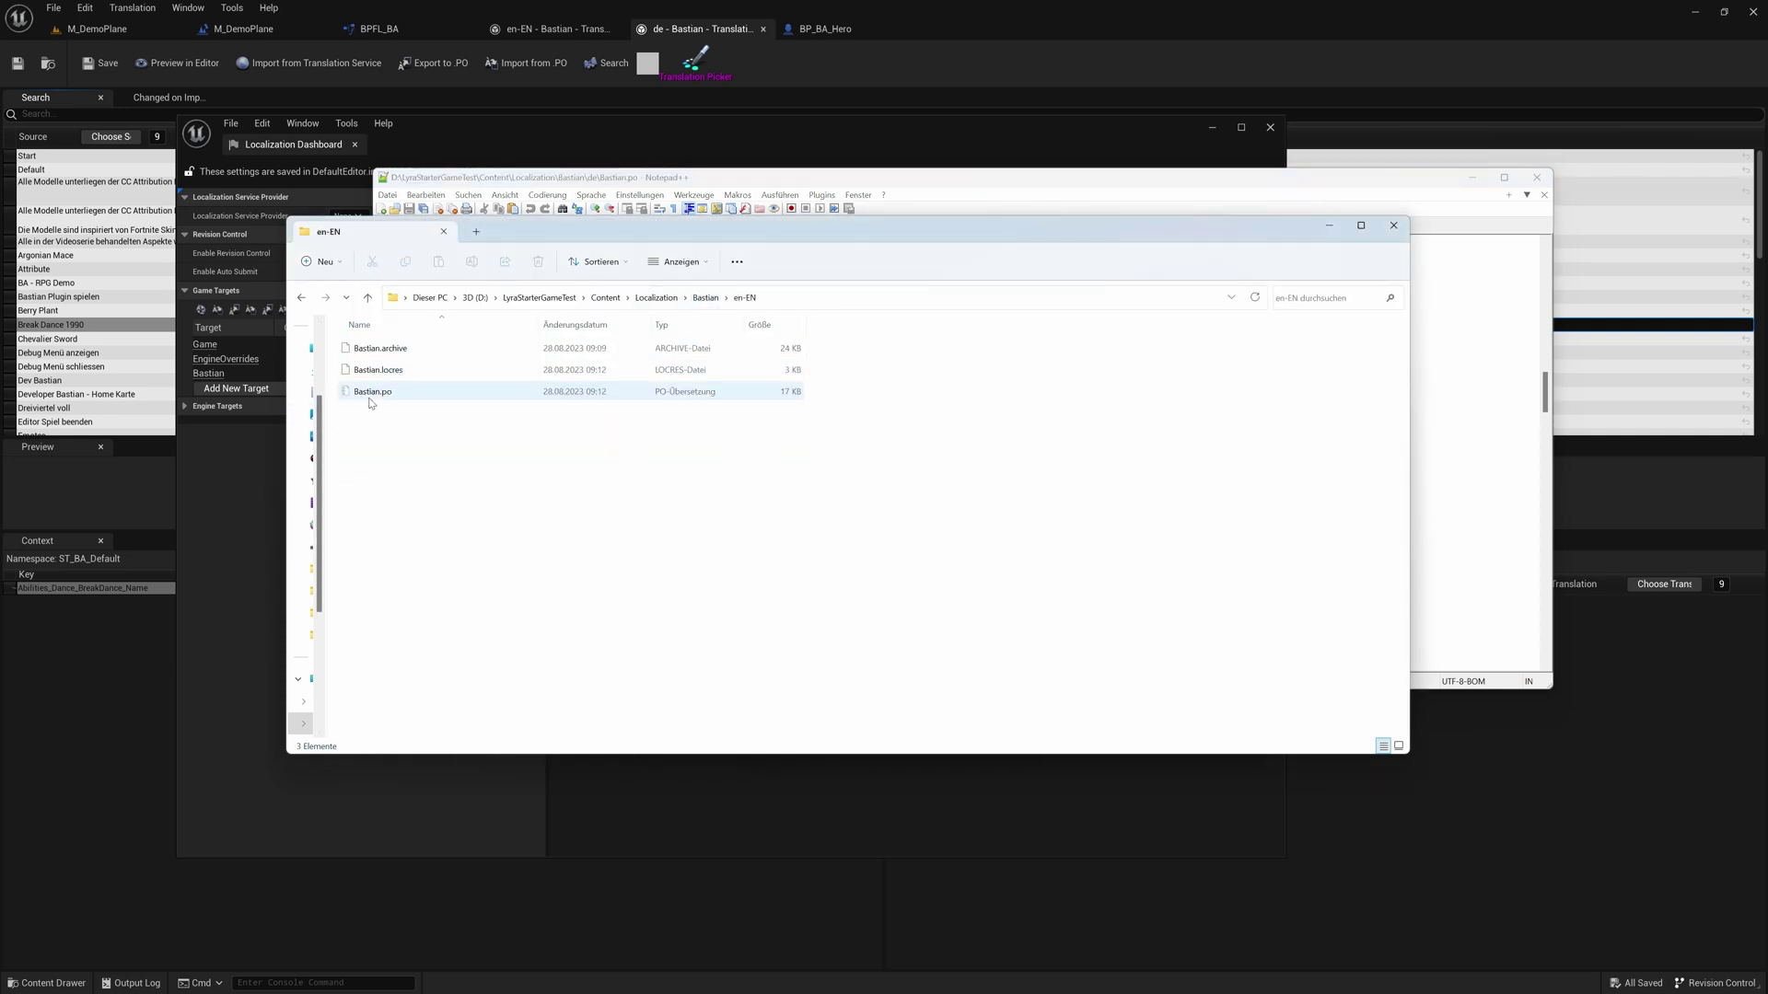
right_click(369, 396)
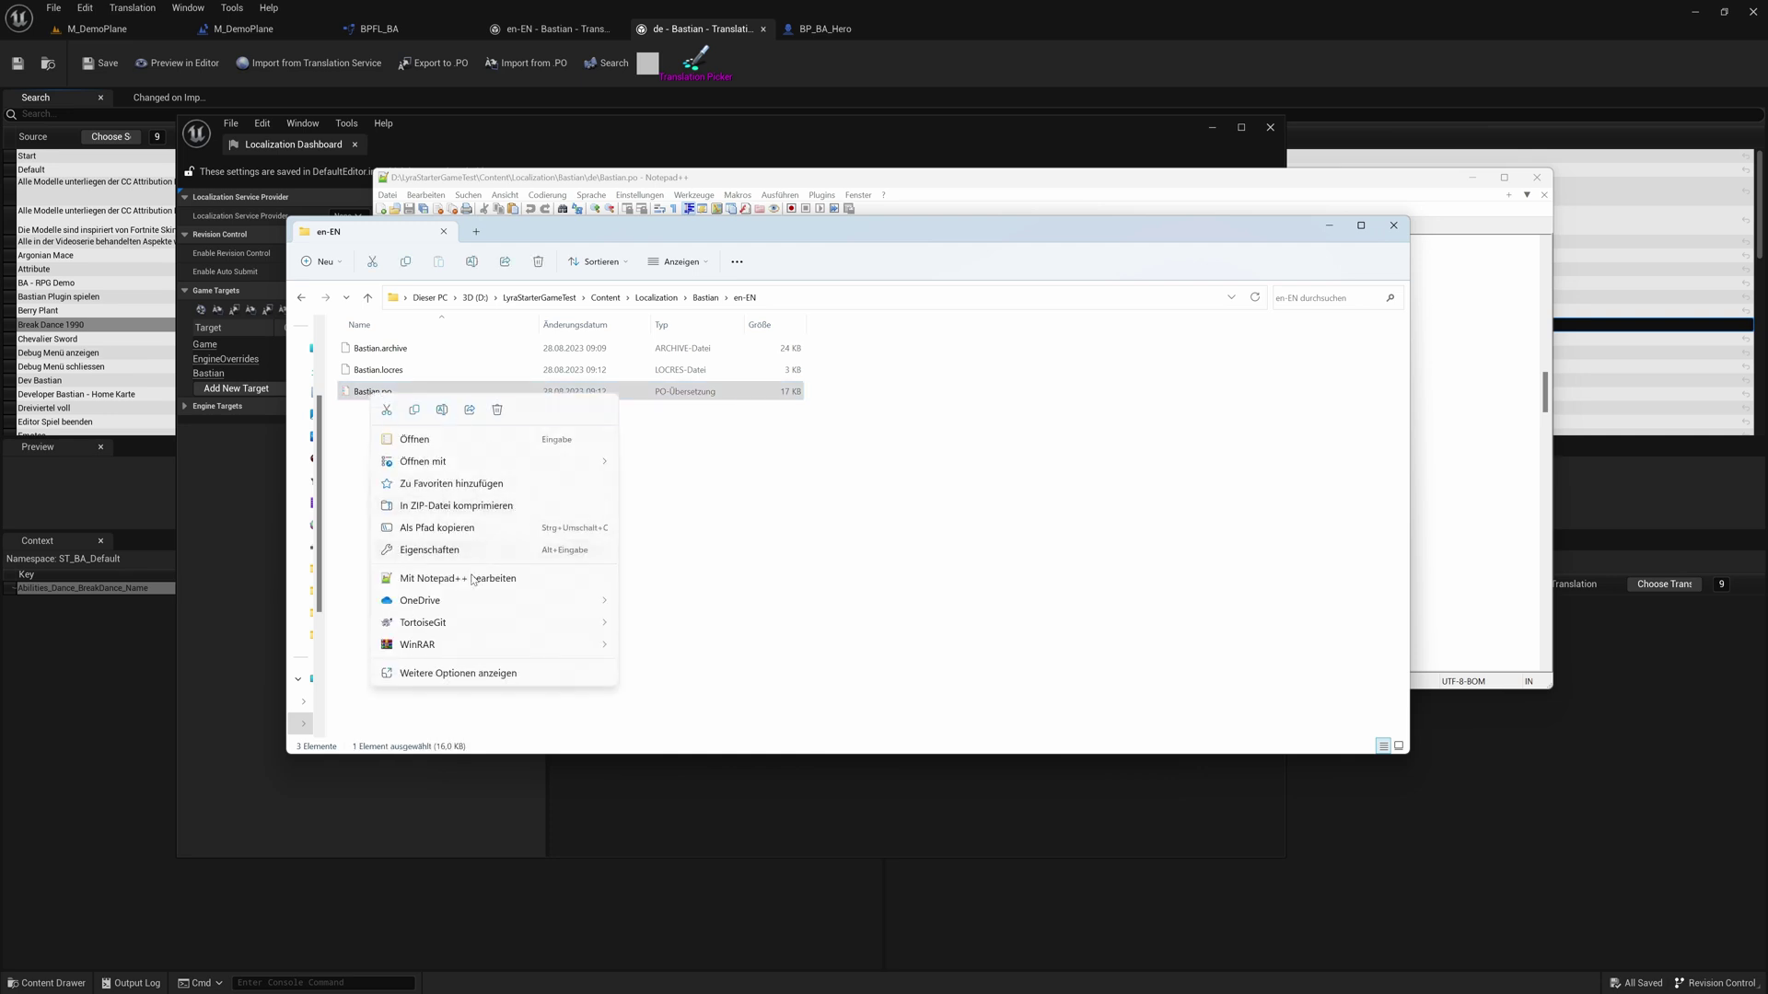
click(473, 579)
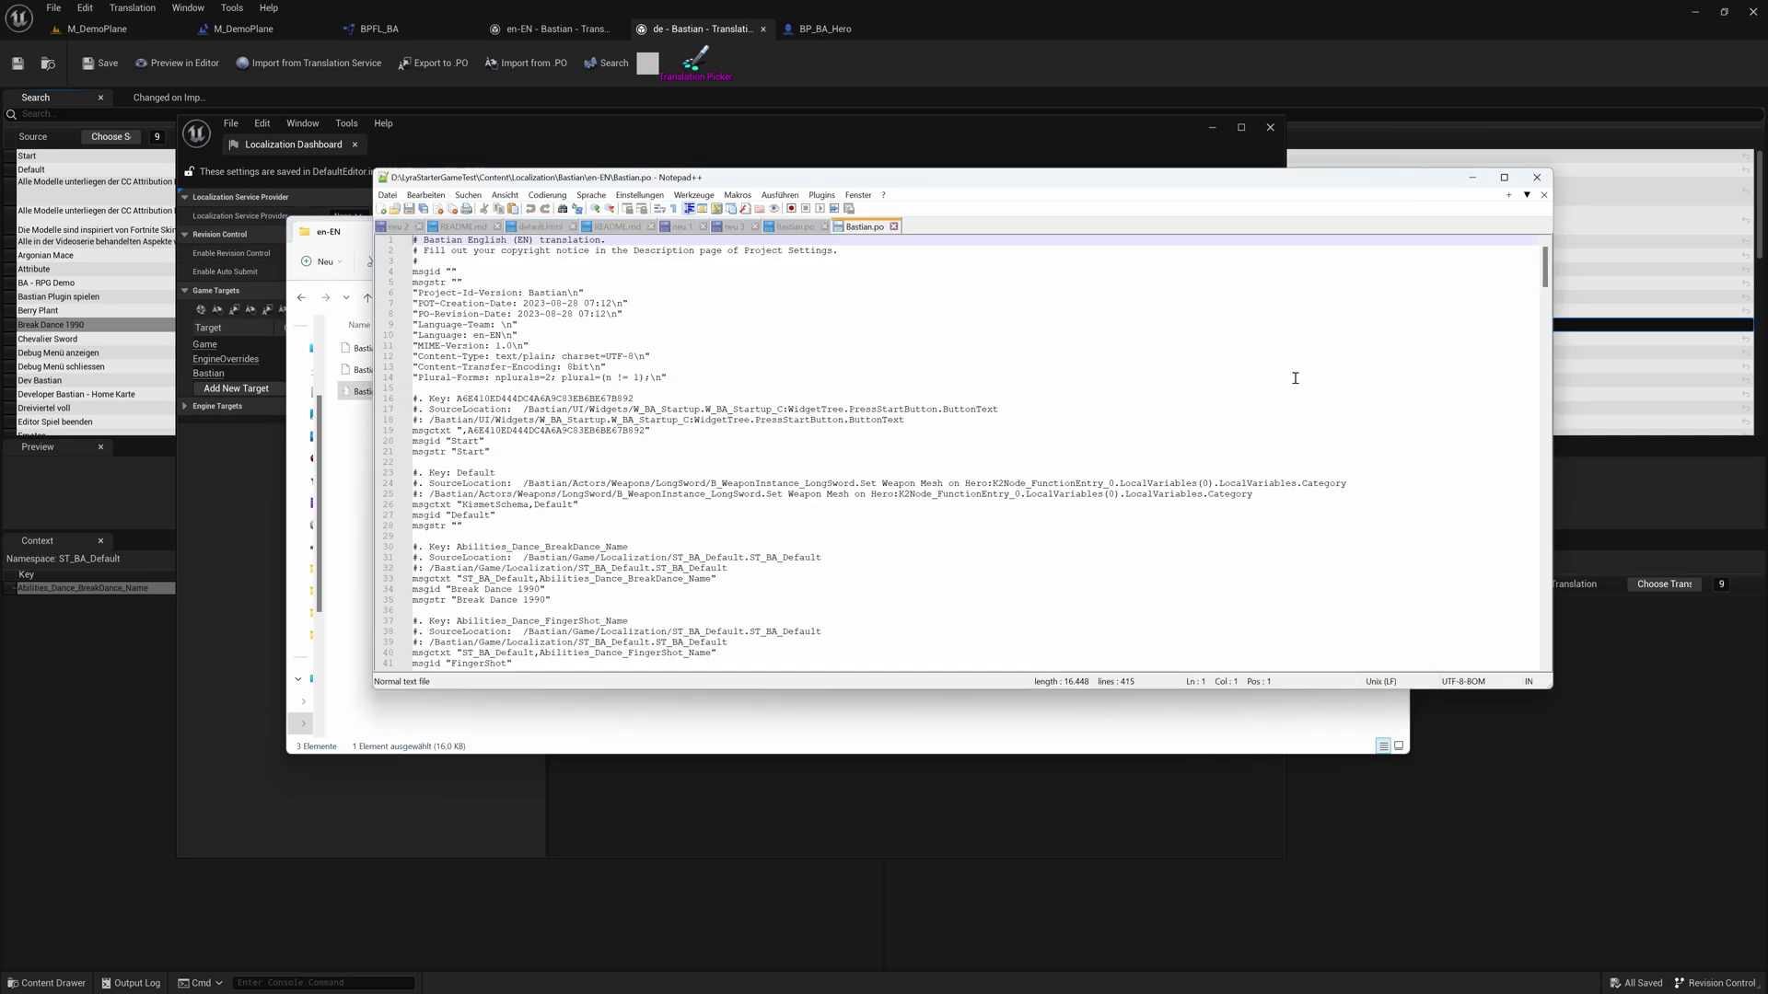
Inspect the DemoStand entries in the English Bastian.po, comparing source text and translation of DemoStand_Home_Text
drag(1544, 267, 1545, 398)
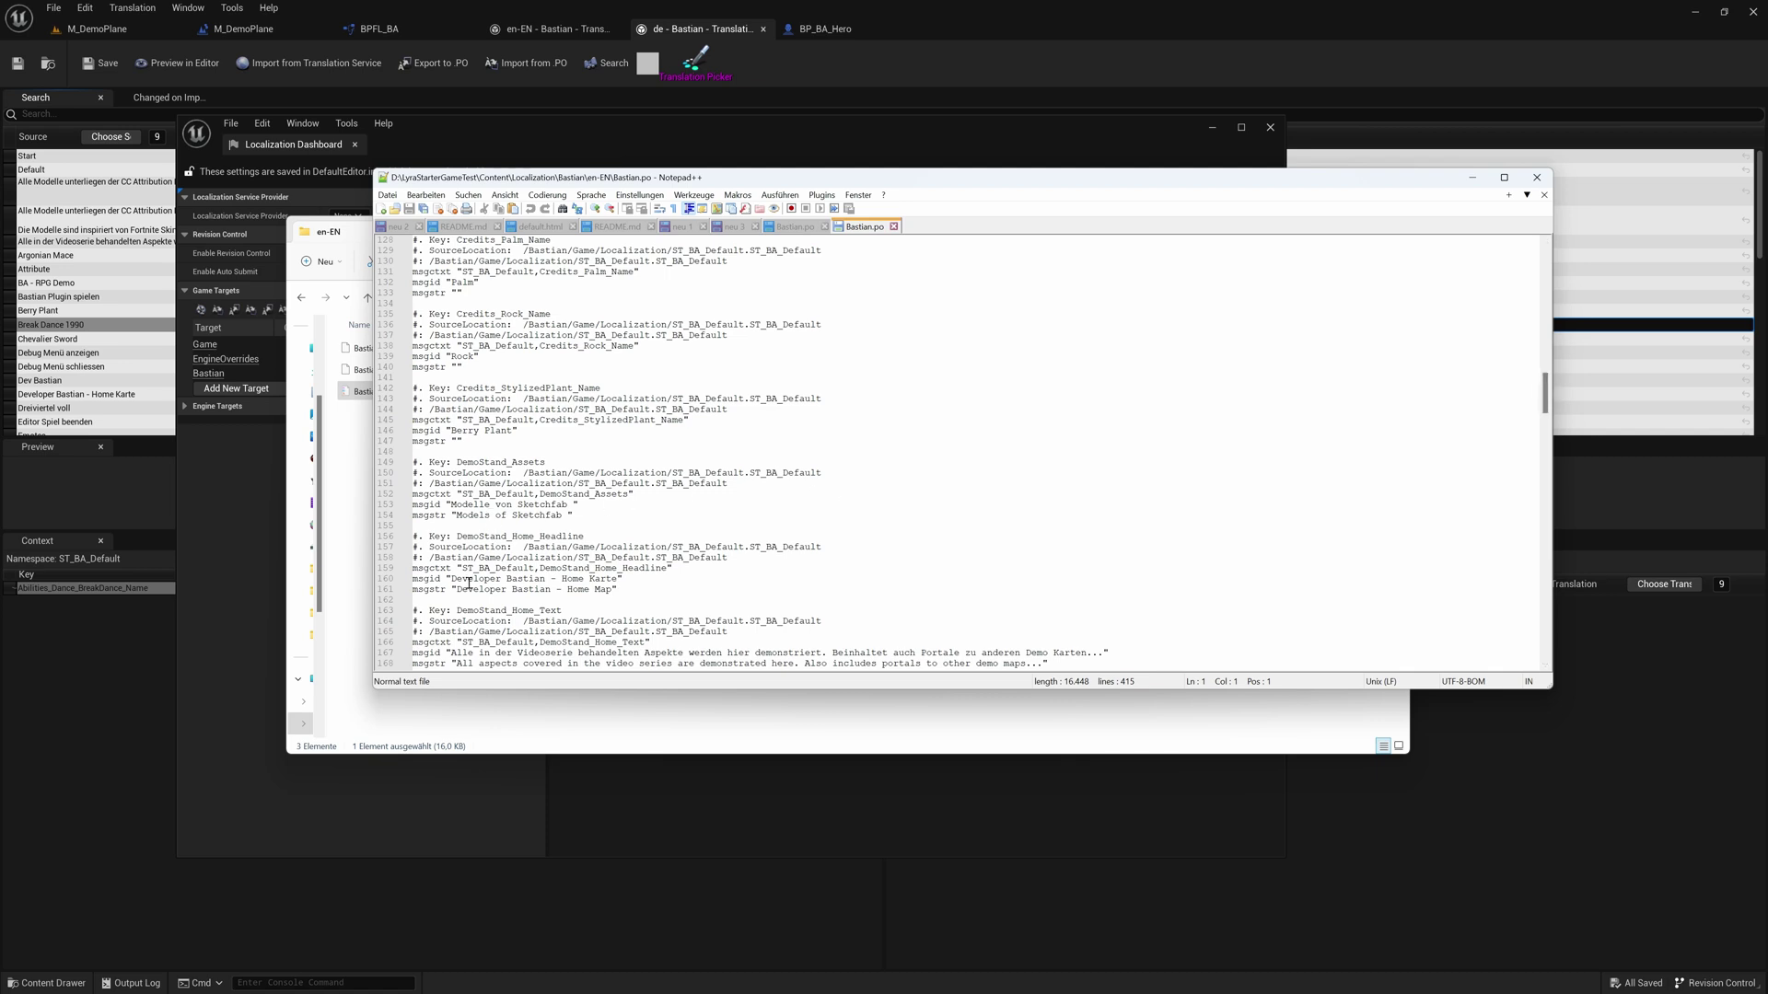
scroll(488, 582, down, 2)
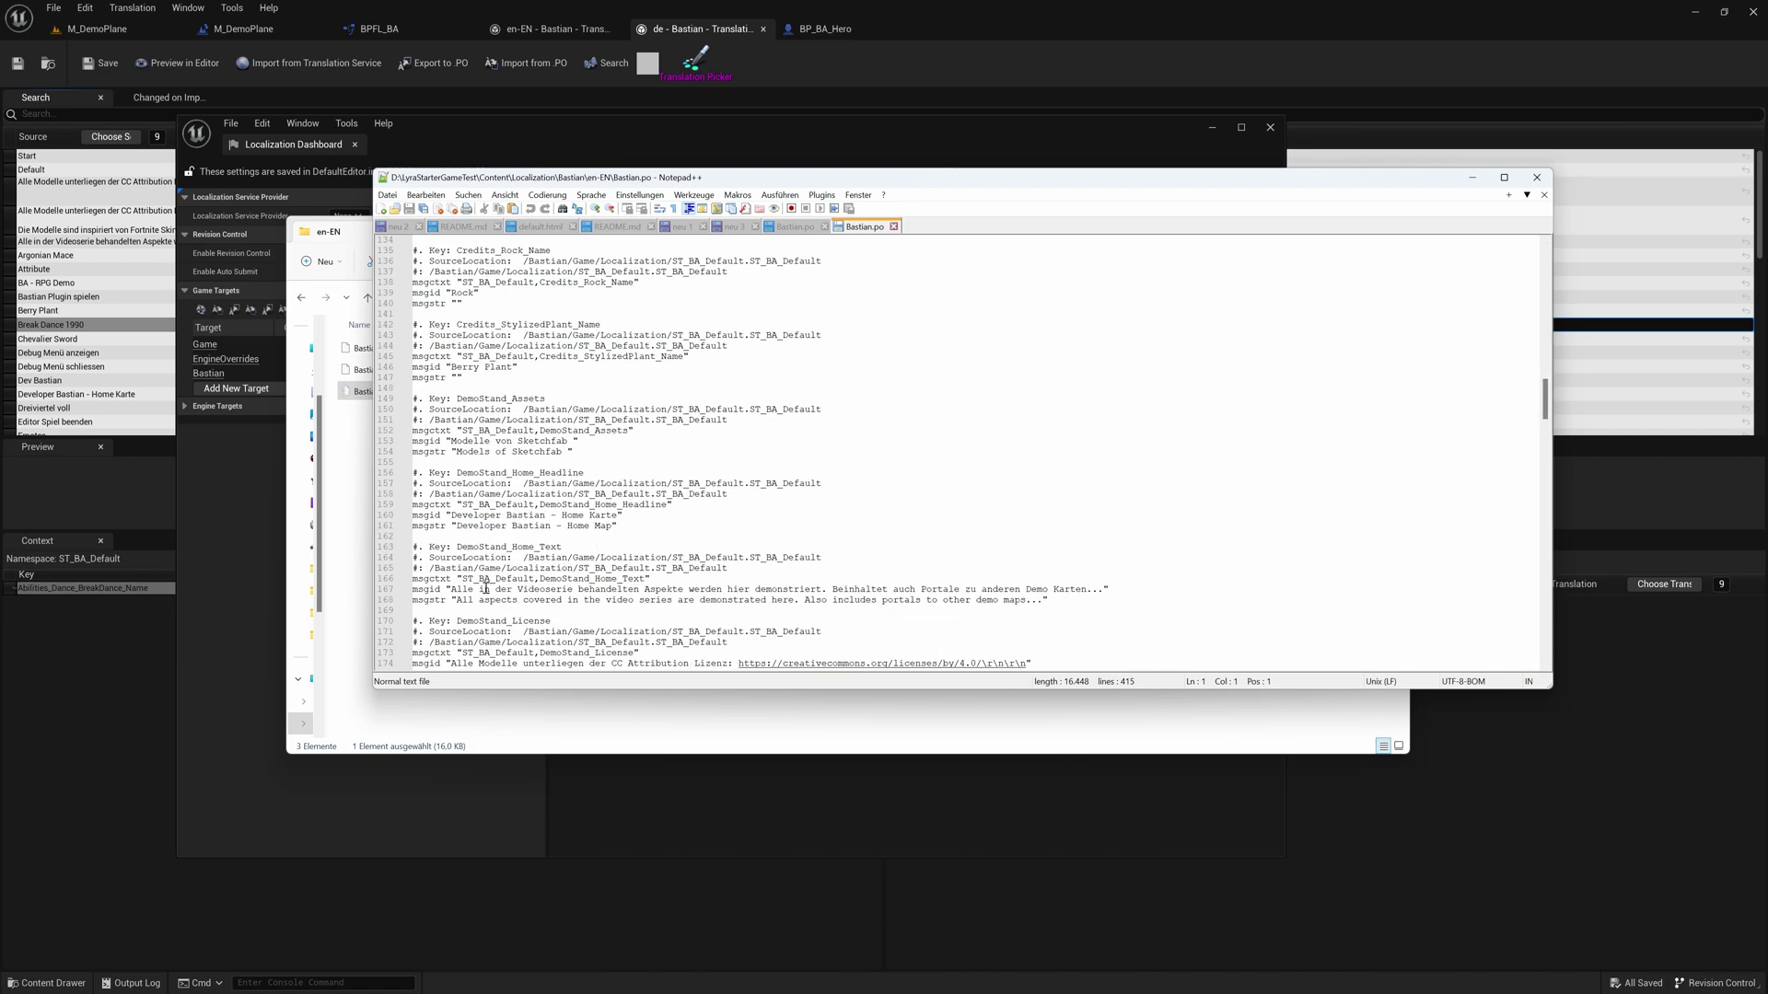
double_click(542, 601)
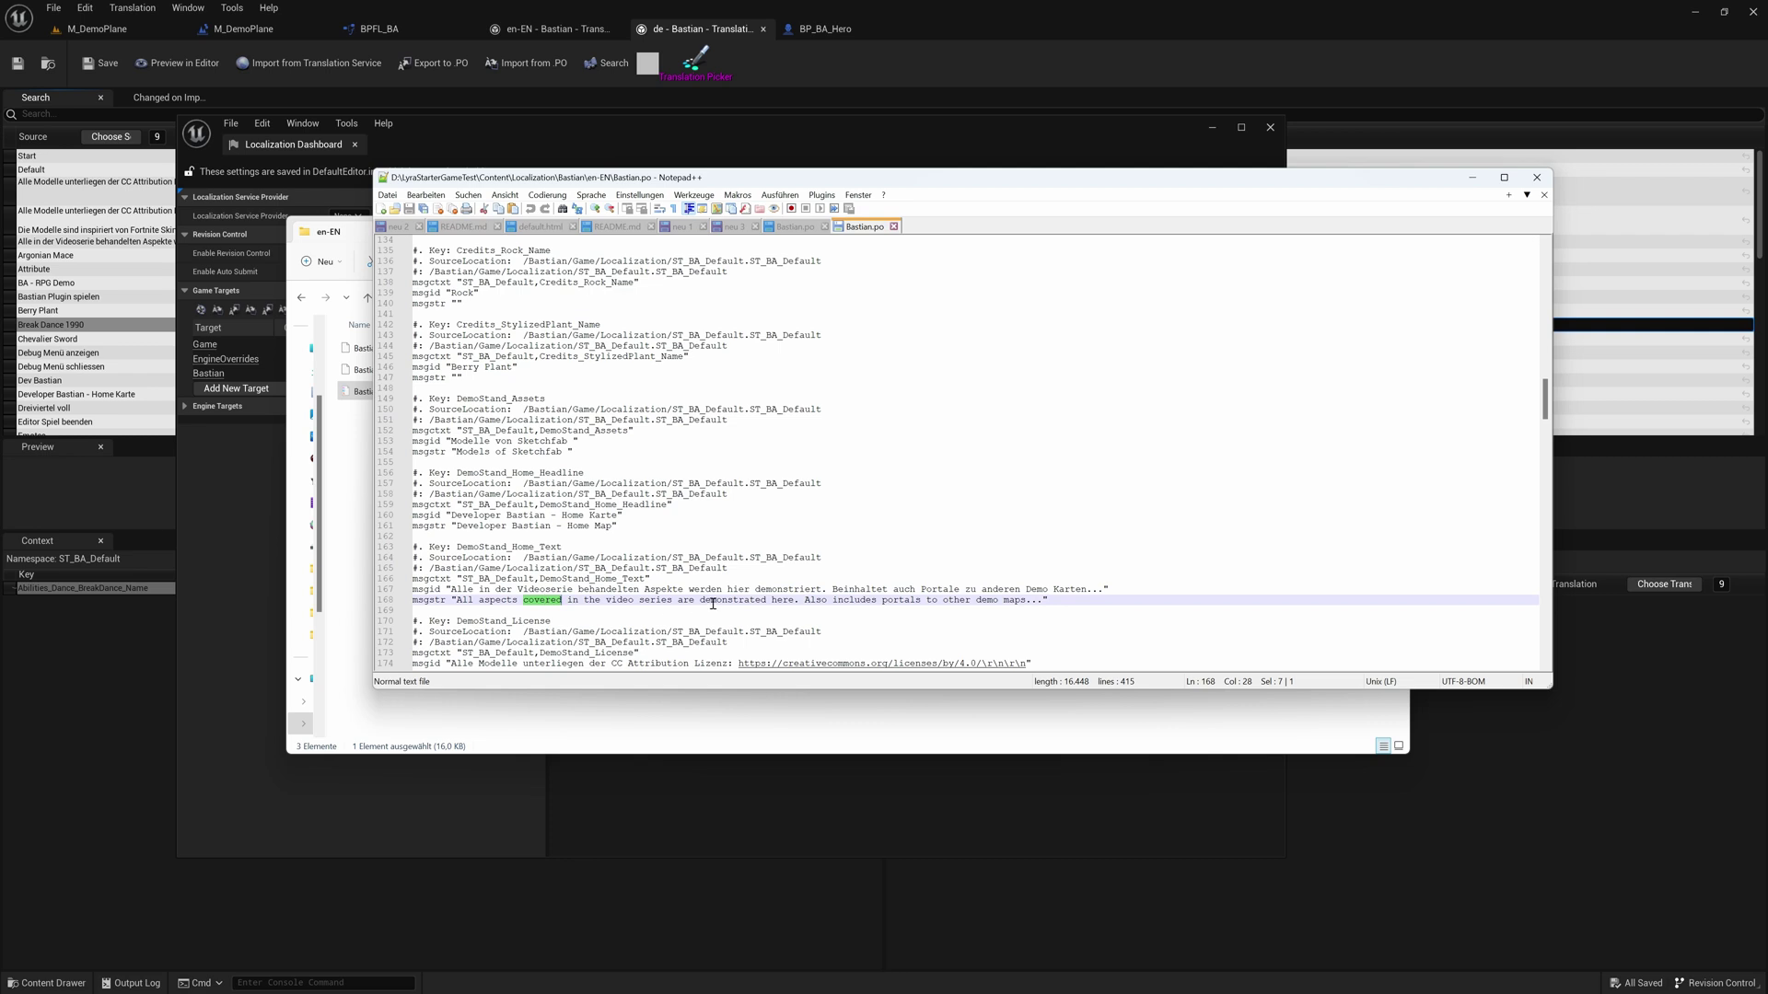
click(684, 534)
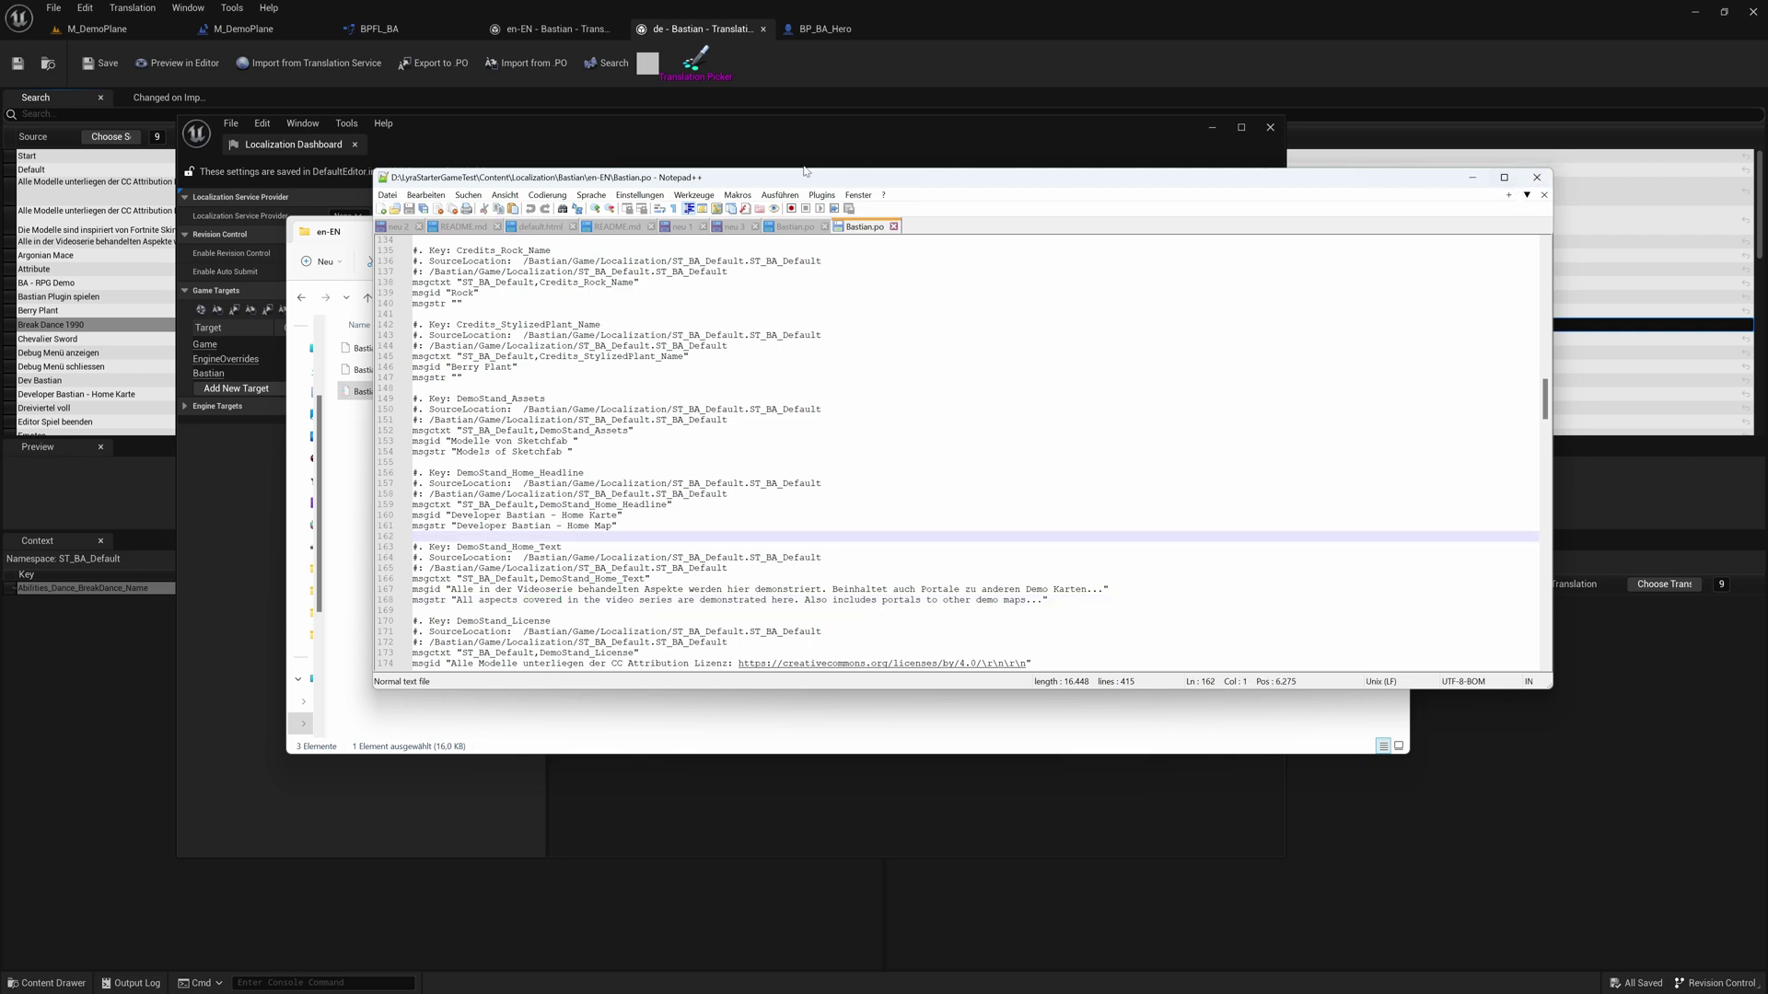
Switch to Unreal Editor, close the Localization Dashboard, and inspect the Debug: Toggle language nodes in BP_BA_Hero's event graph
click(655, 119)
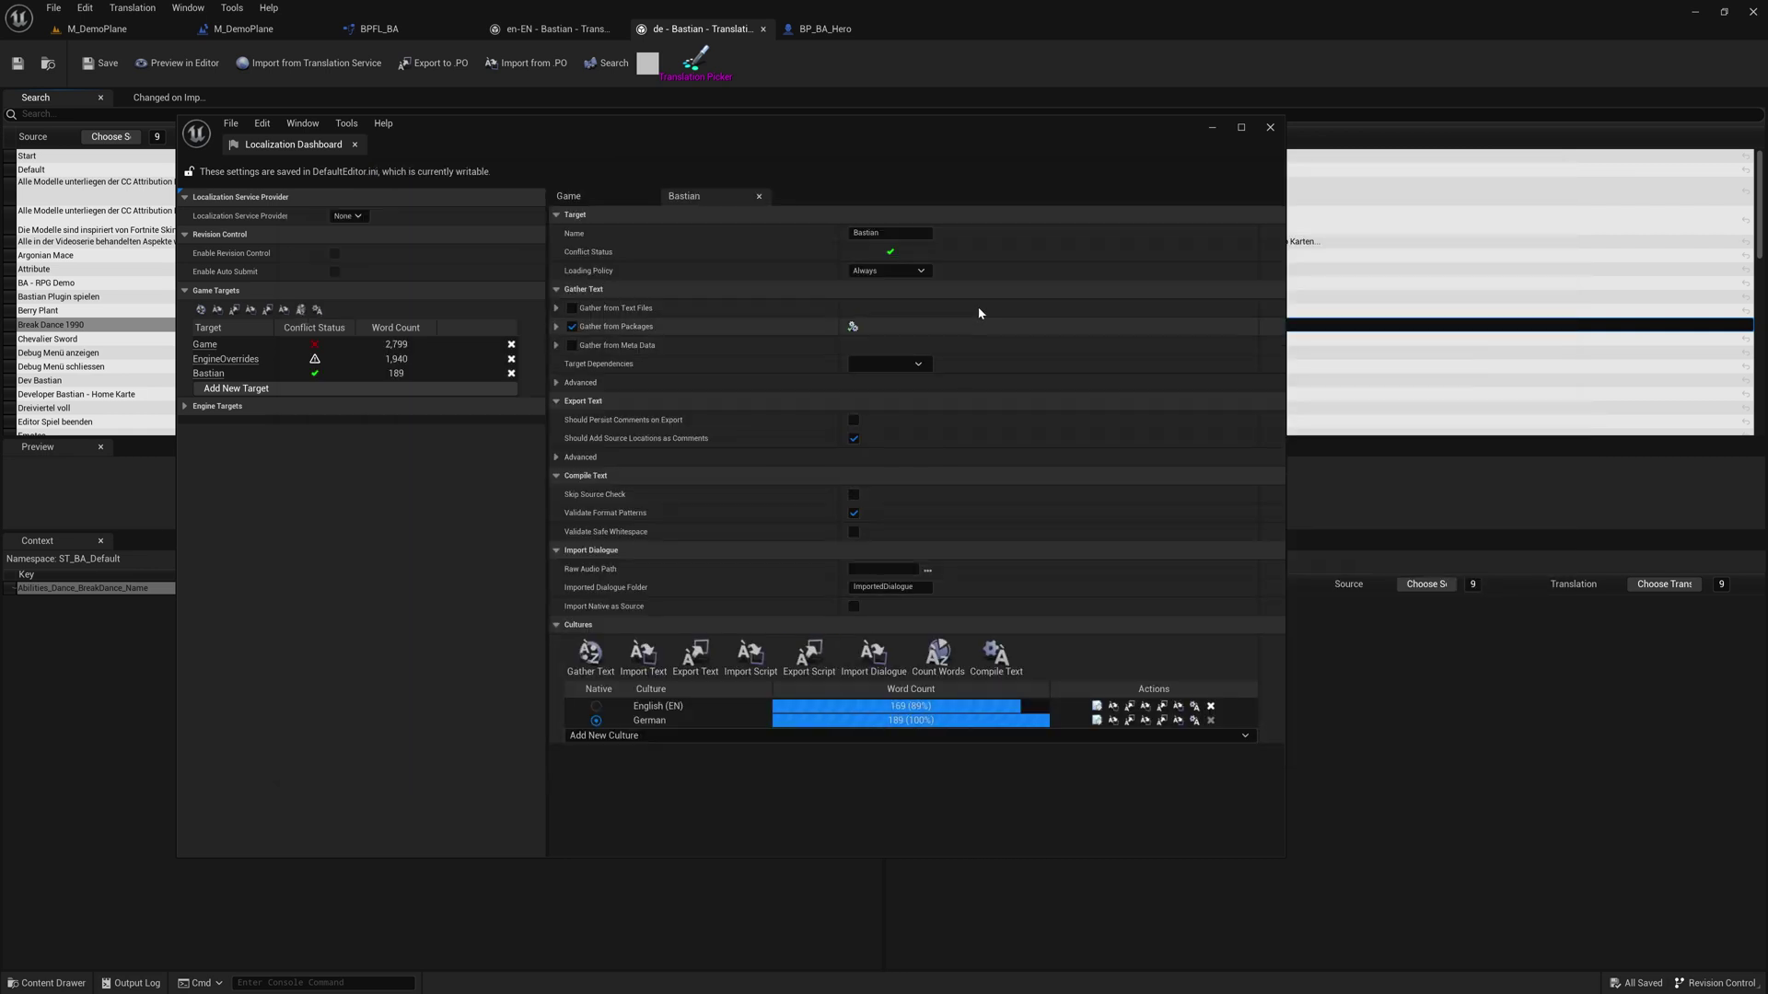
click(1271, 128)
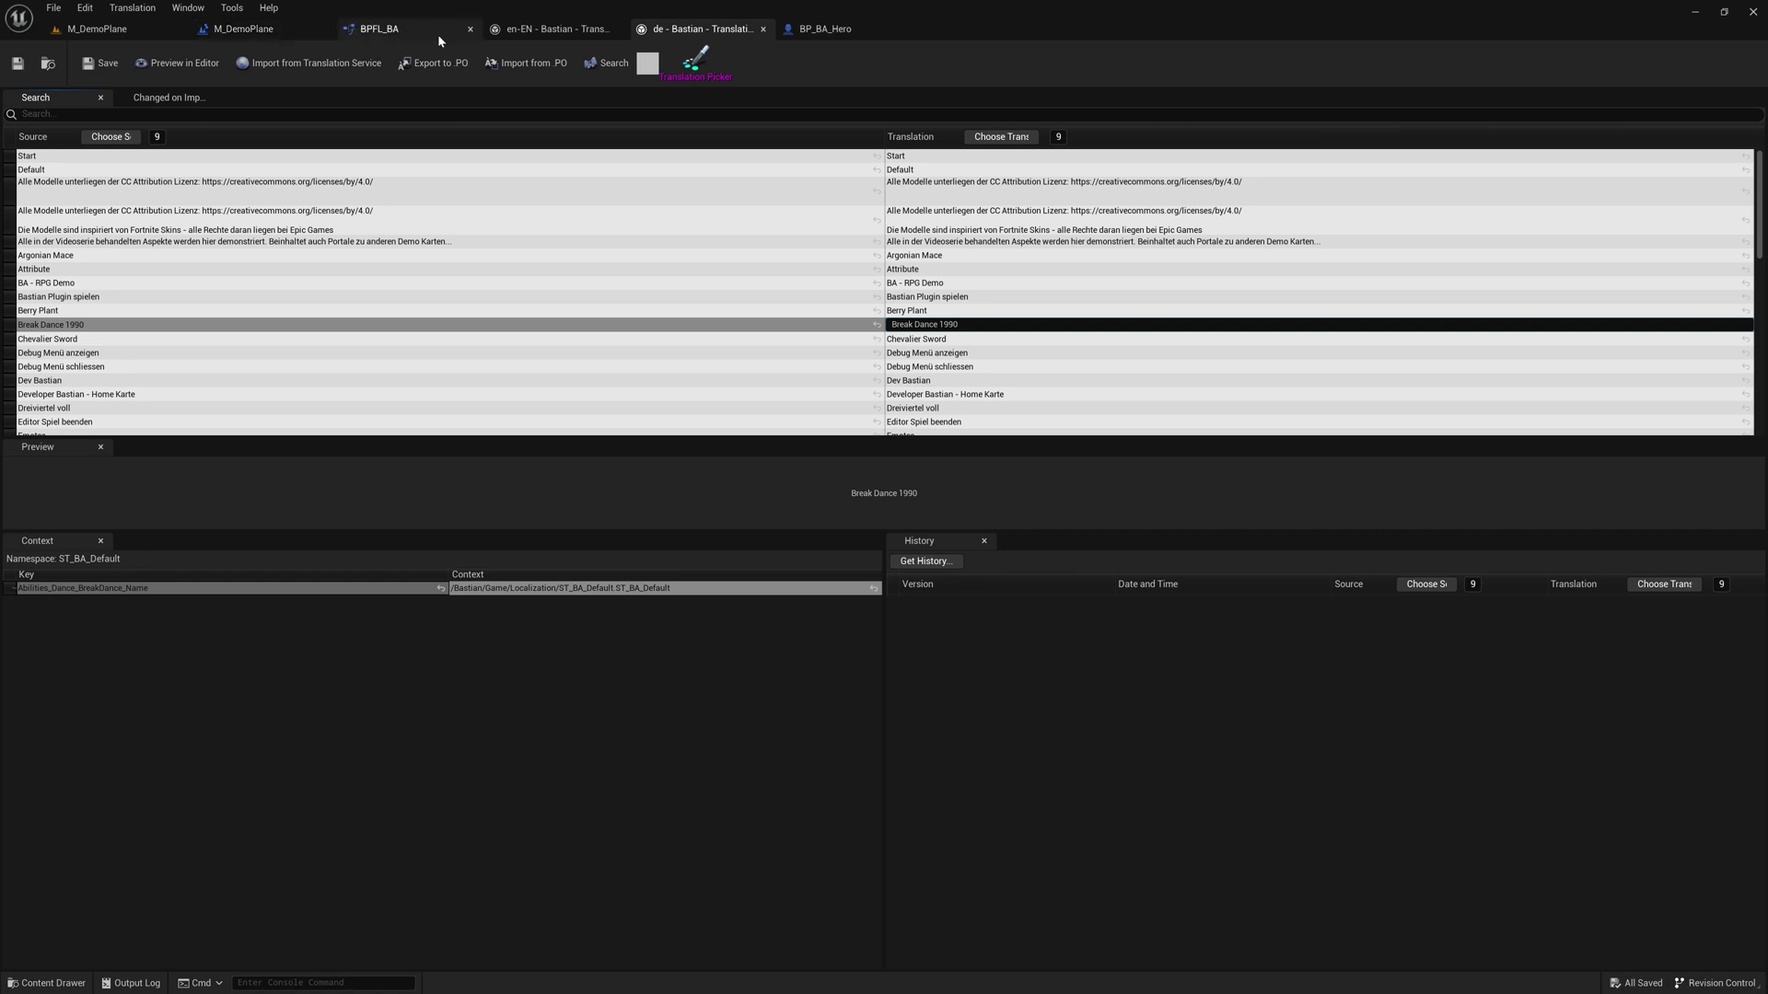
click(798, 32)
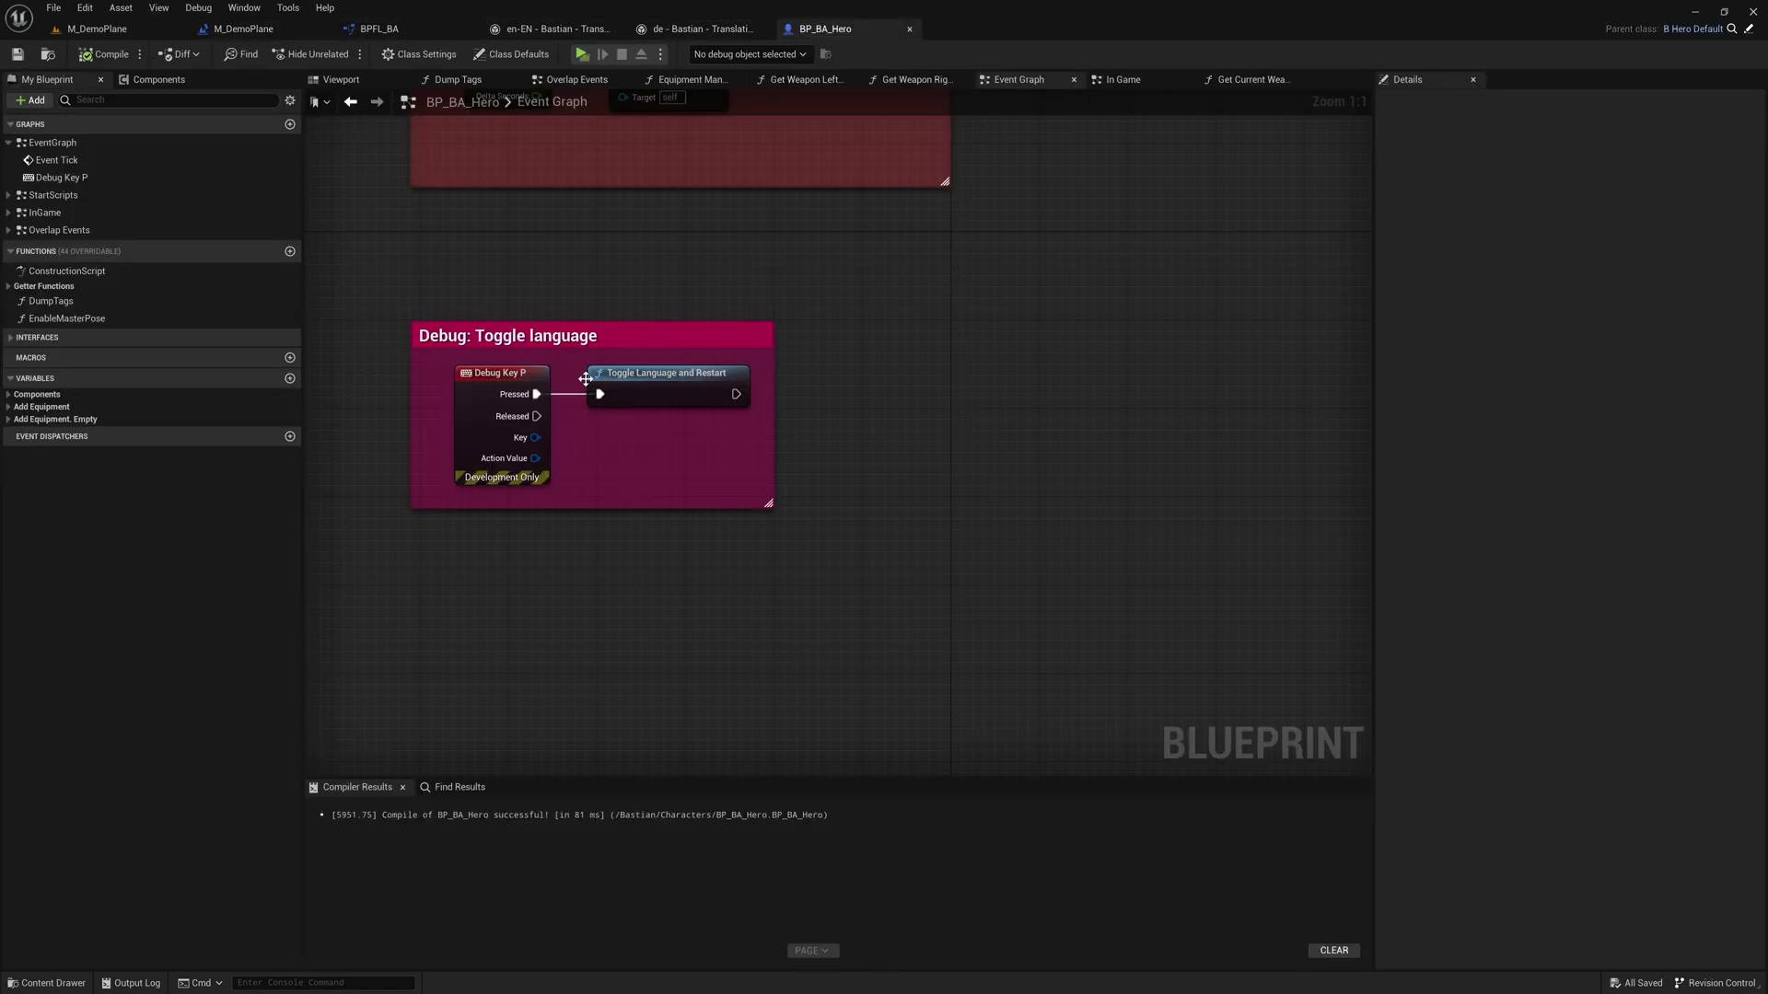
click(506, 373)
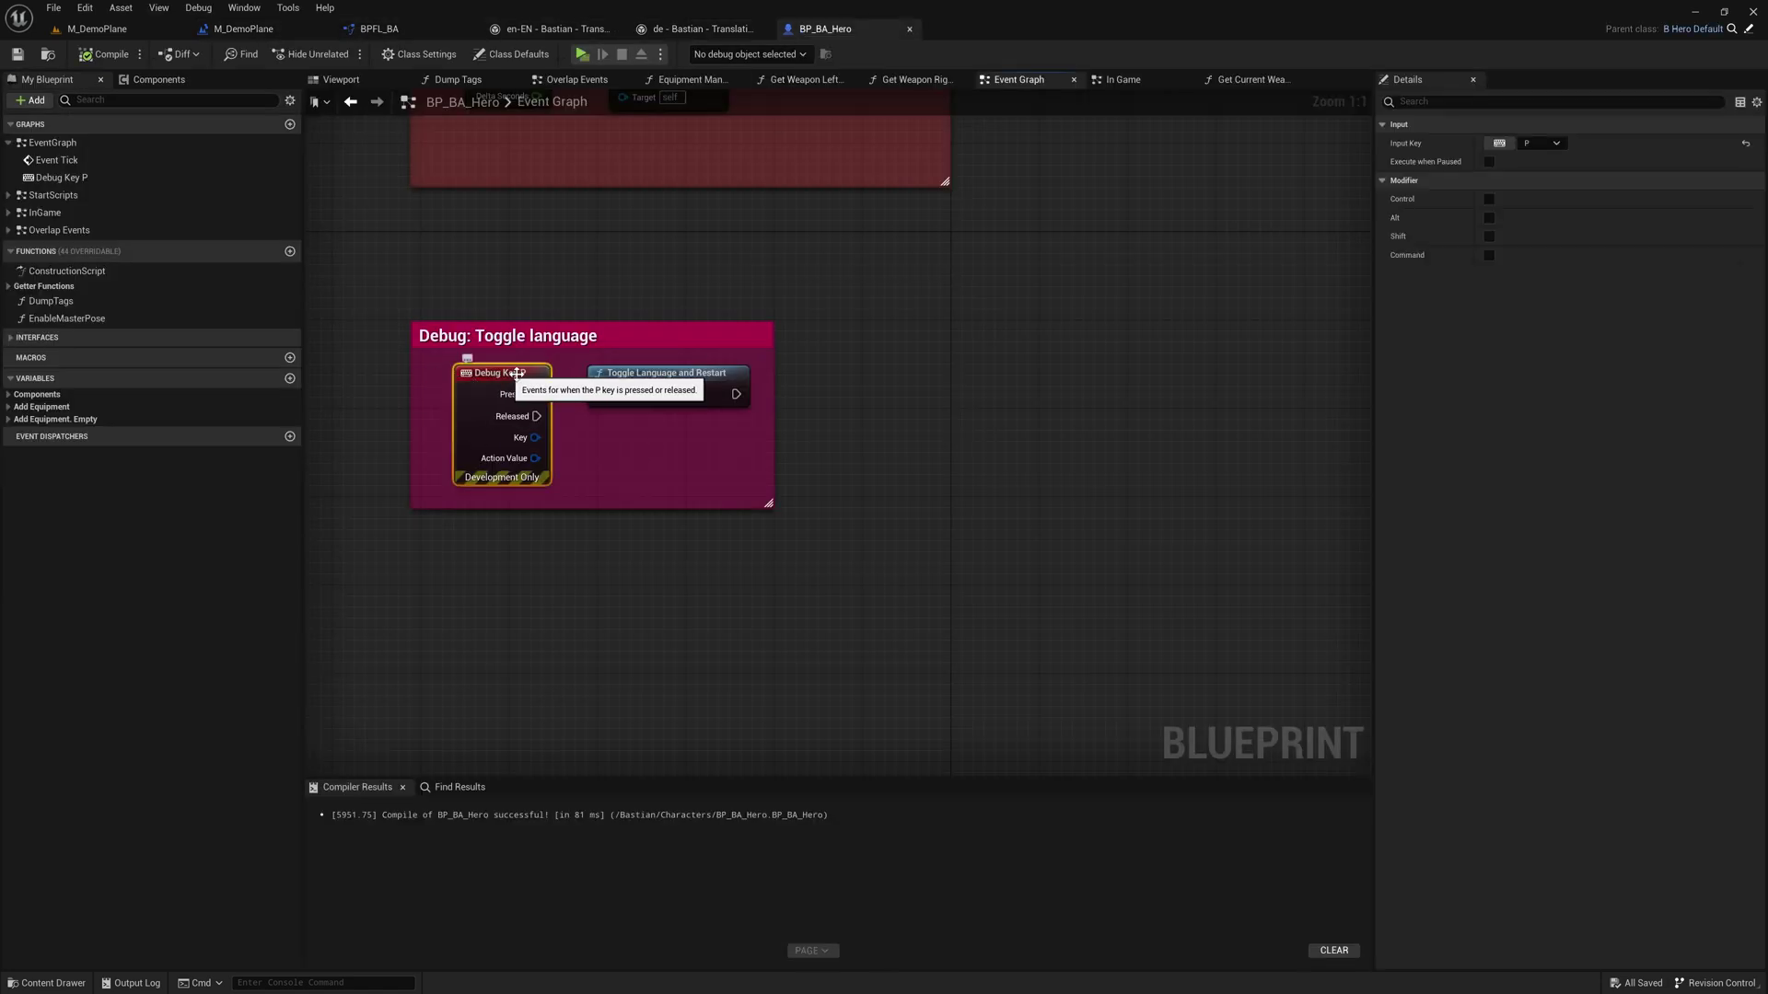
click(667, 383)
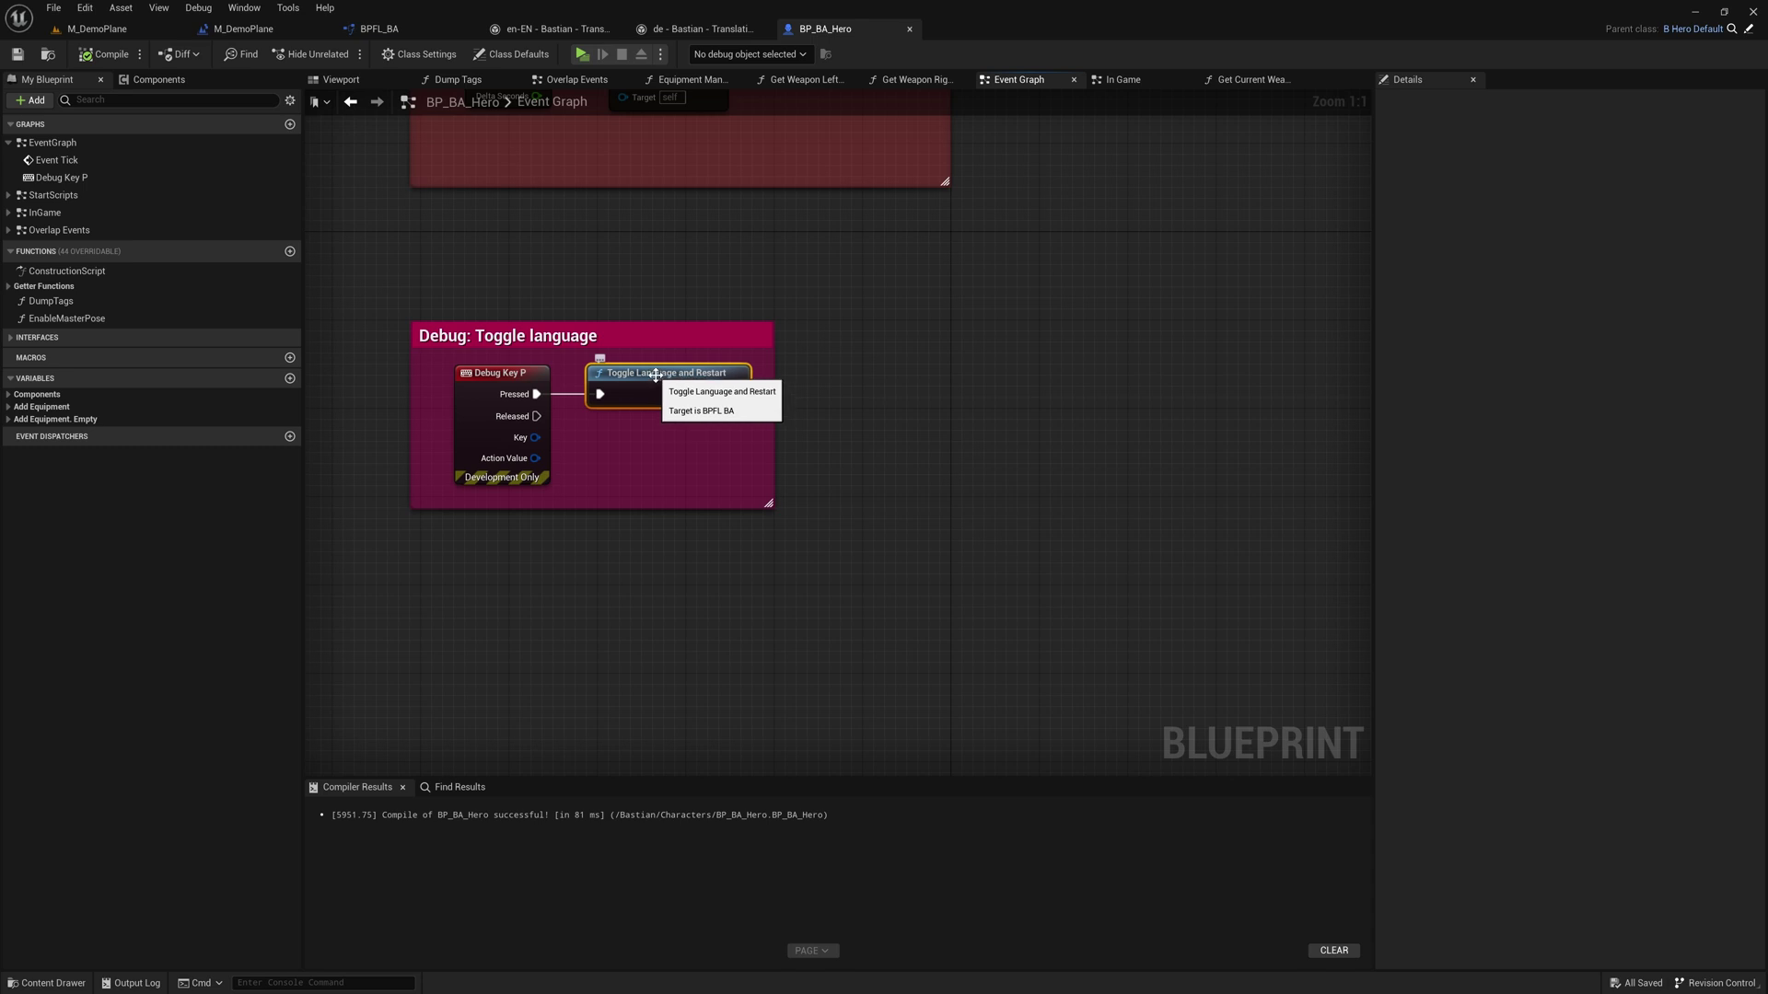
Open the Toggle Language and Restart function and examine its culture check, language-setting nodes and Restart Level section
double_click(655, 375)
right_drag(727, 538, 627, 571)
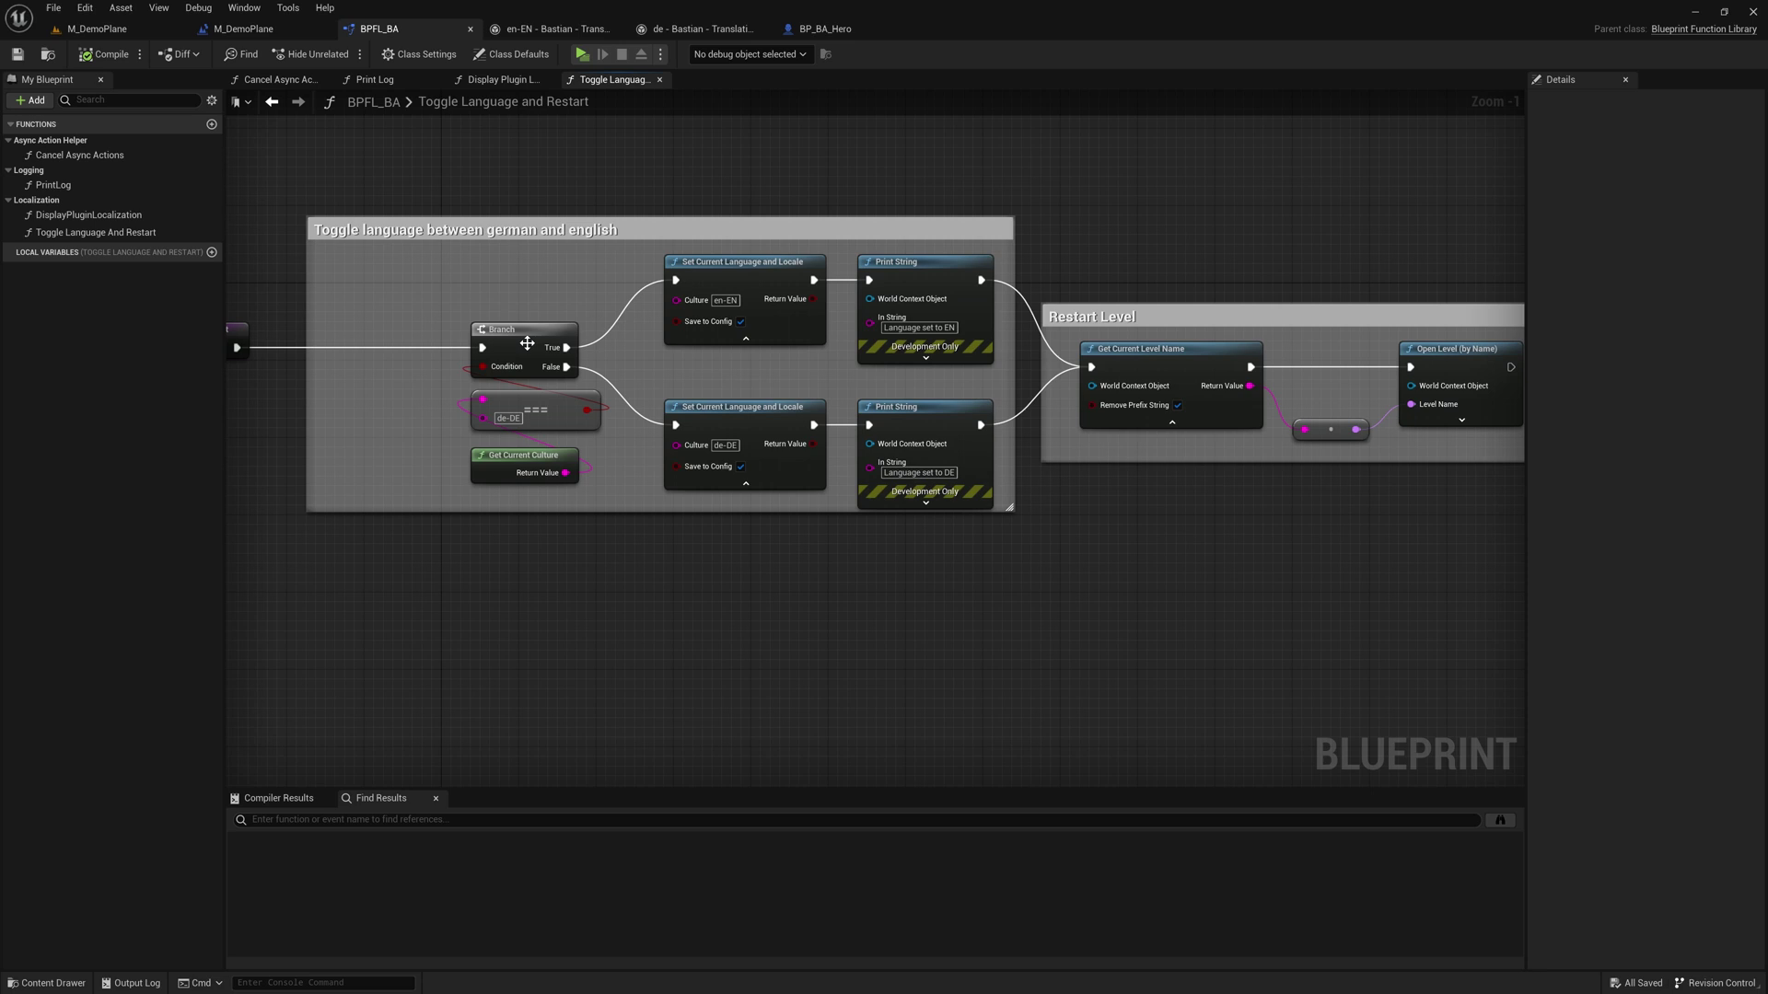
click(508, 418)
click(718, 272)
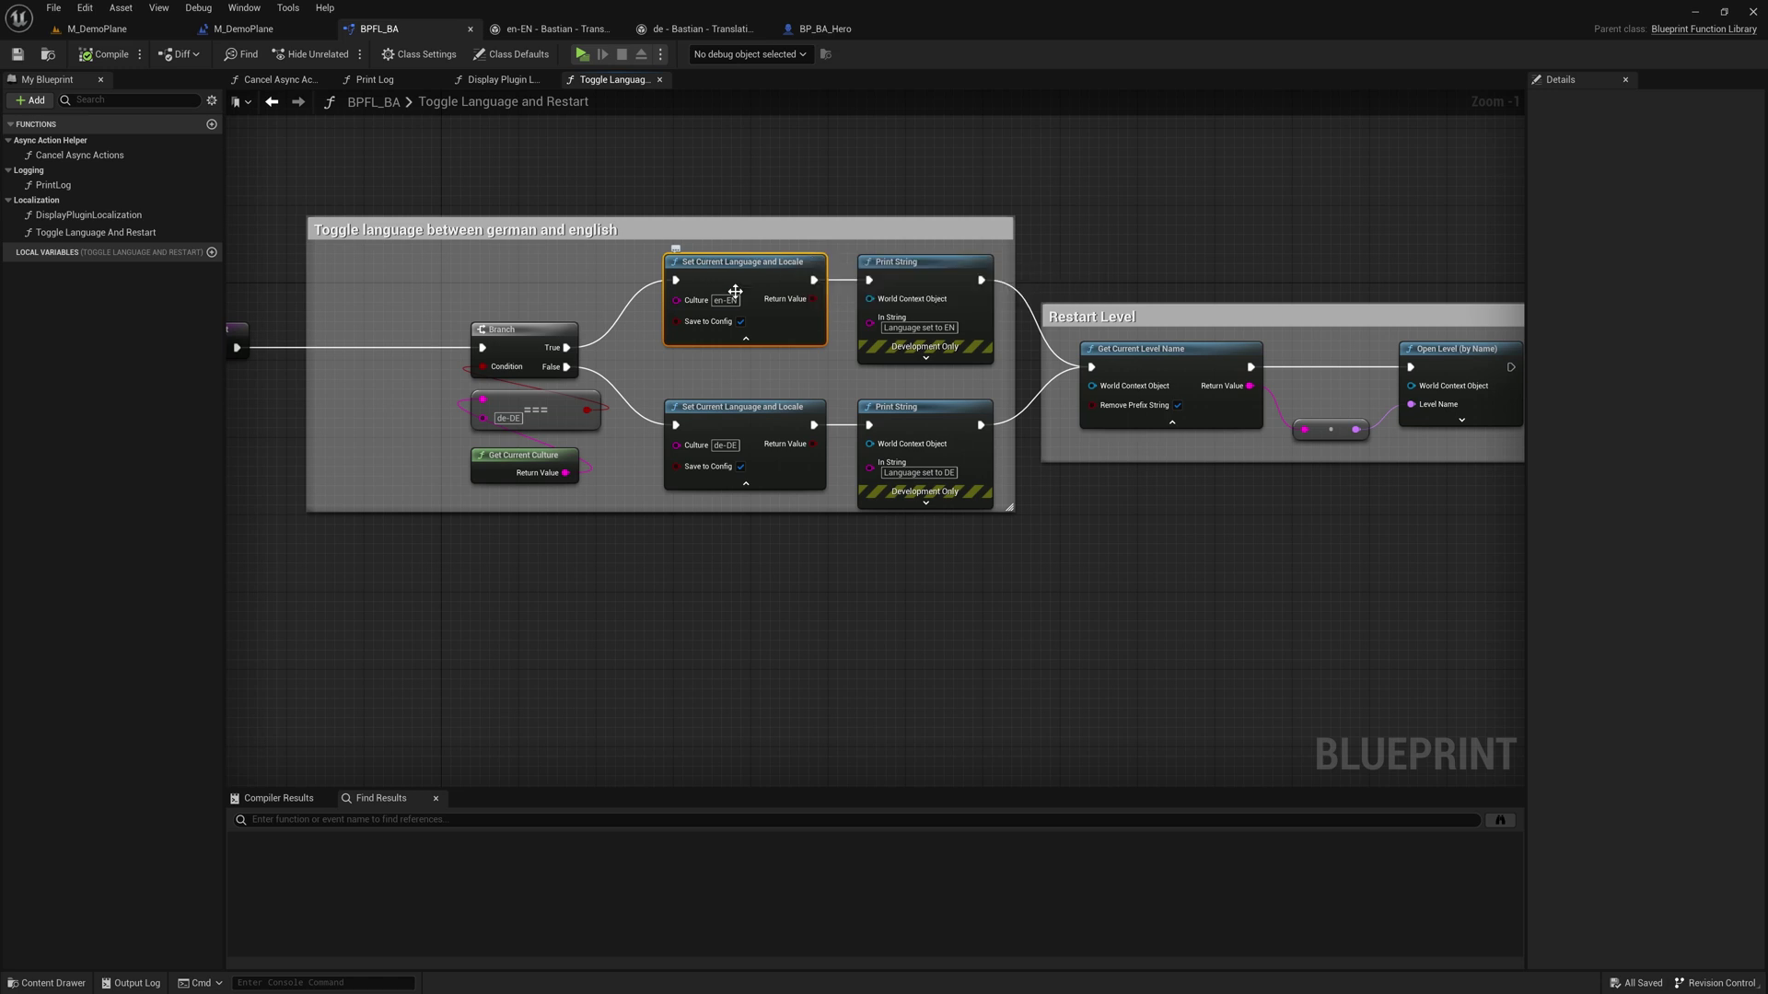
right_drag(1217, 499, 1063, 494)
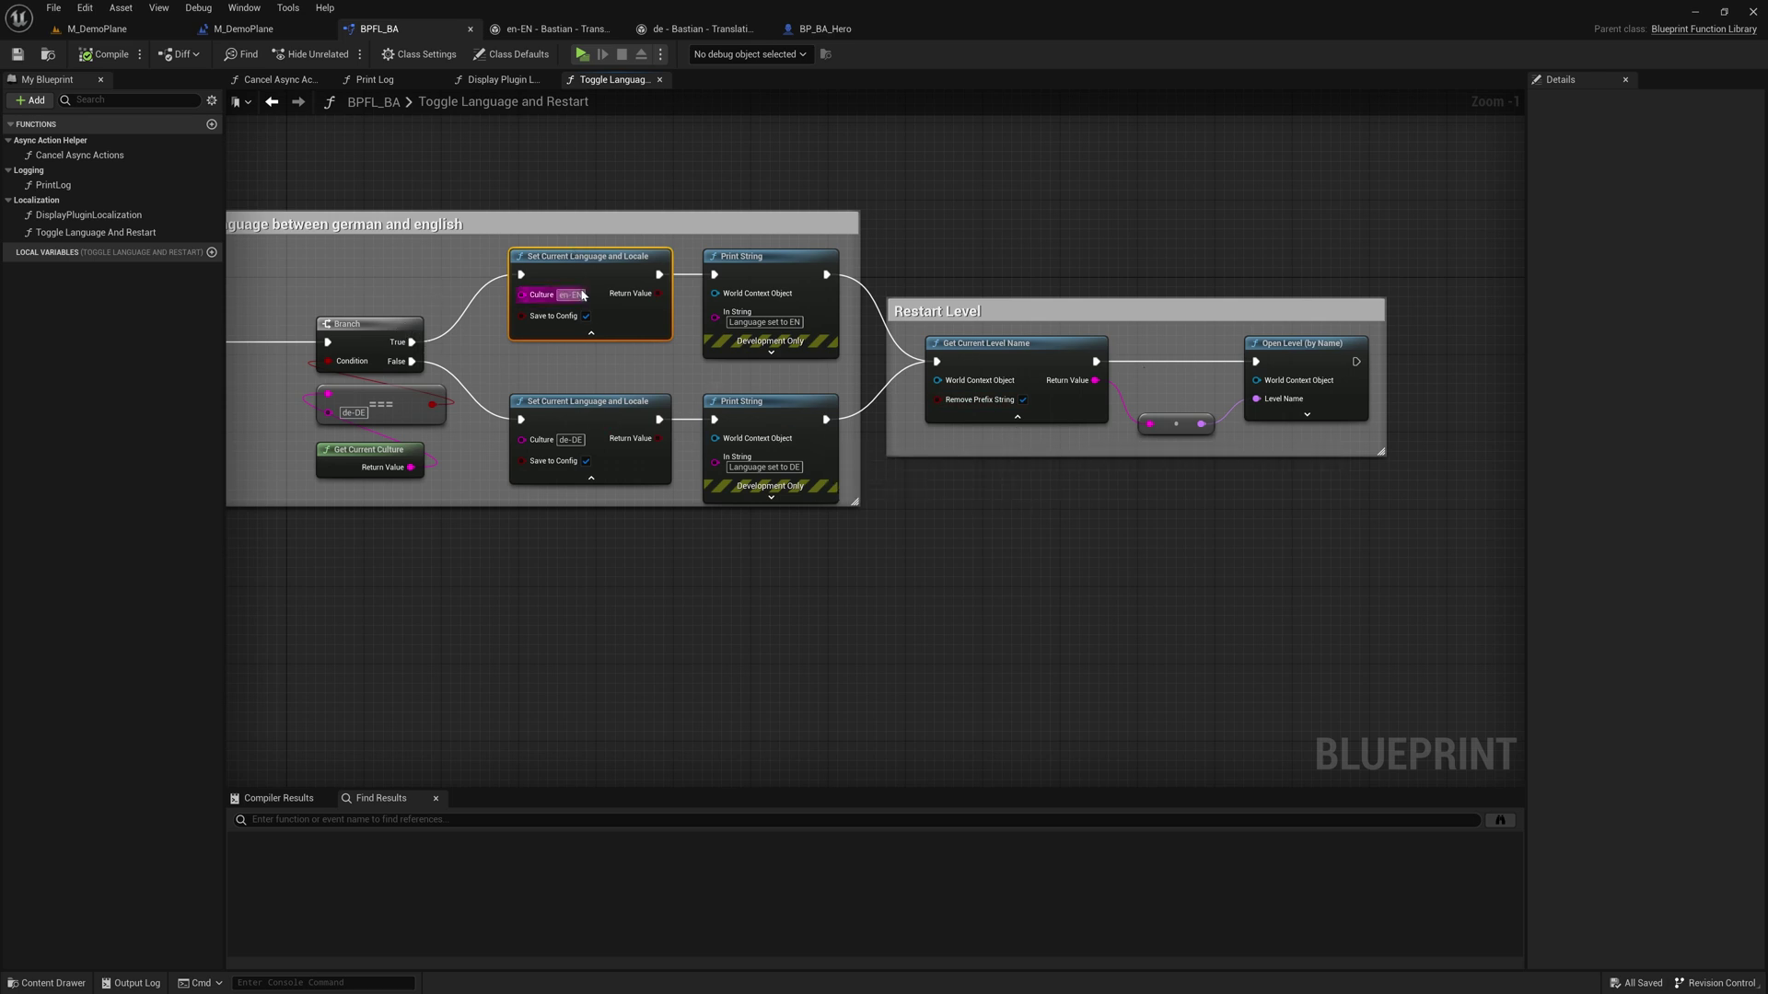
right_drag(671, 577, 717, 588)
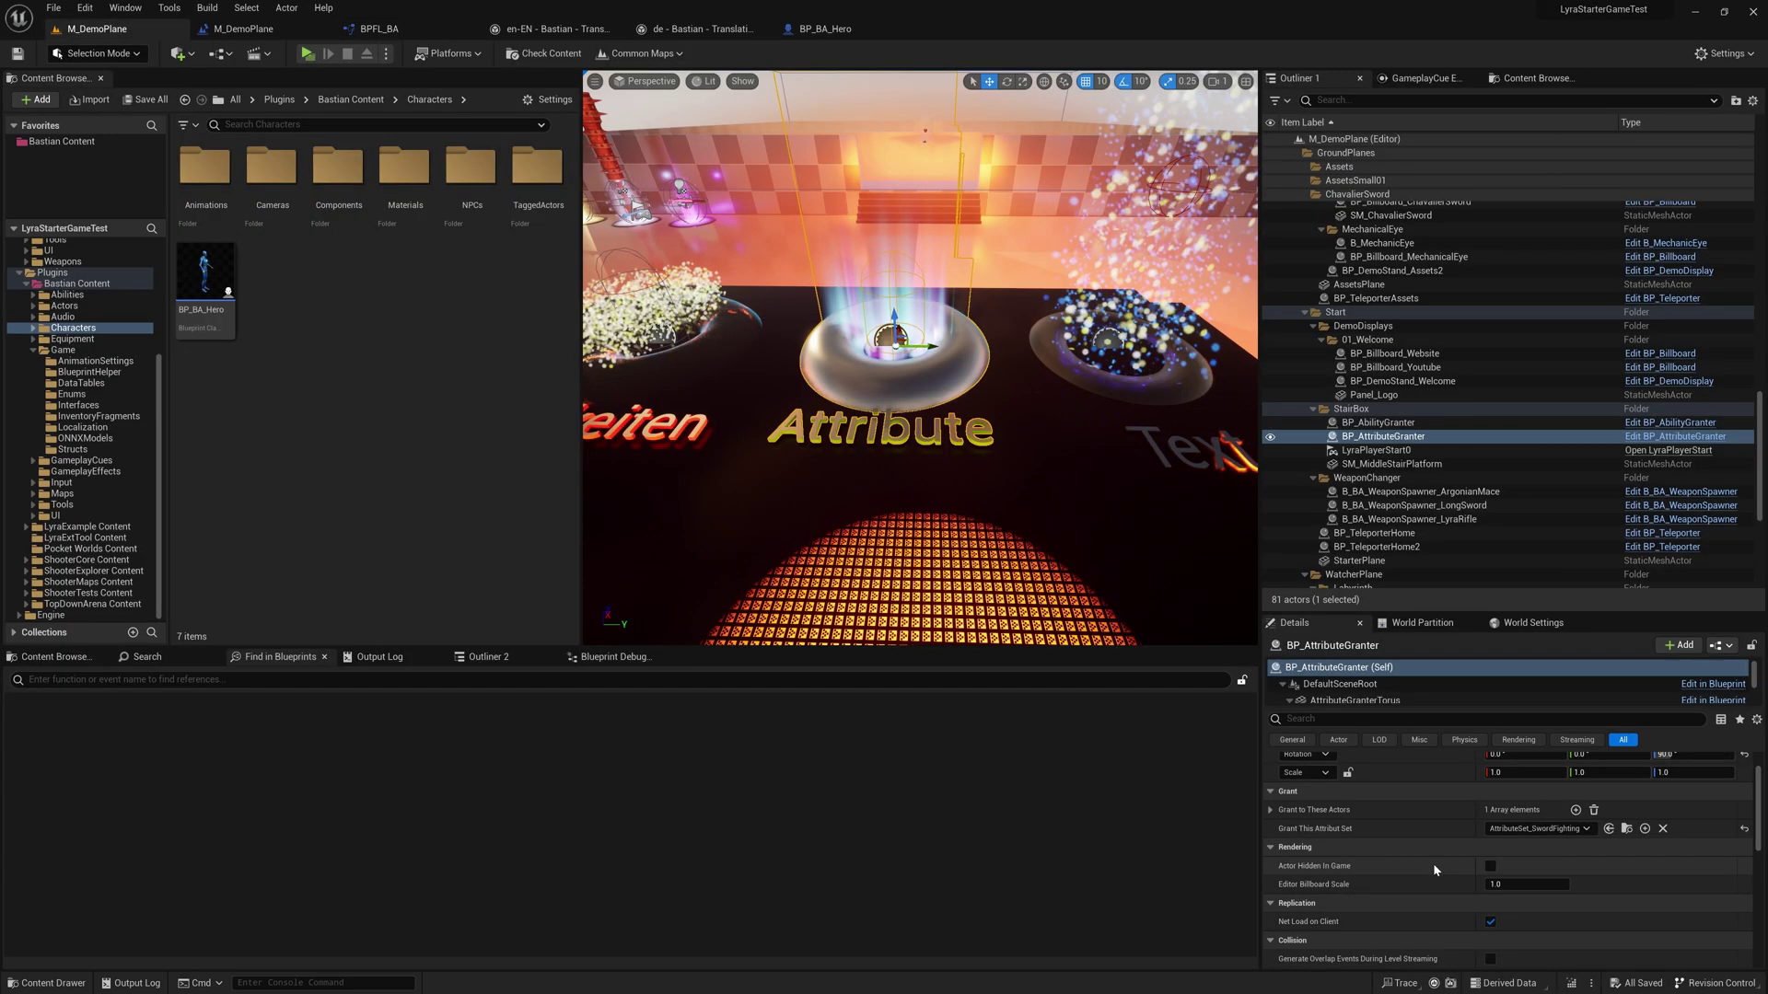
Open the BP_AttributeGranter blueprint from the M_DemoPlane level and inspect the string table reference of its Text3D component's text
click(1668, 437)
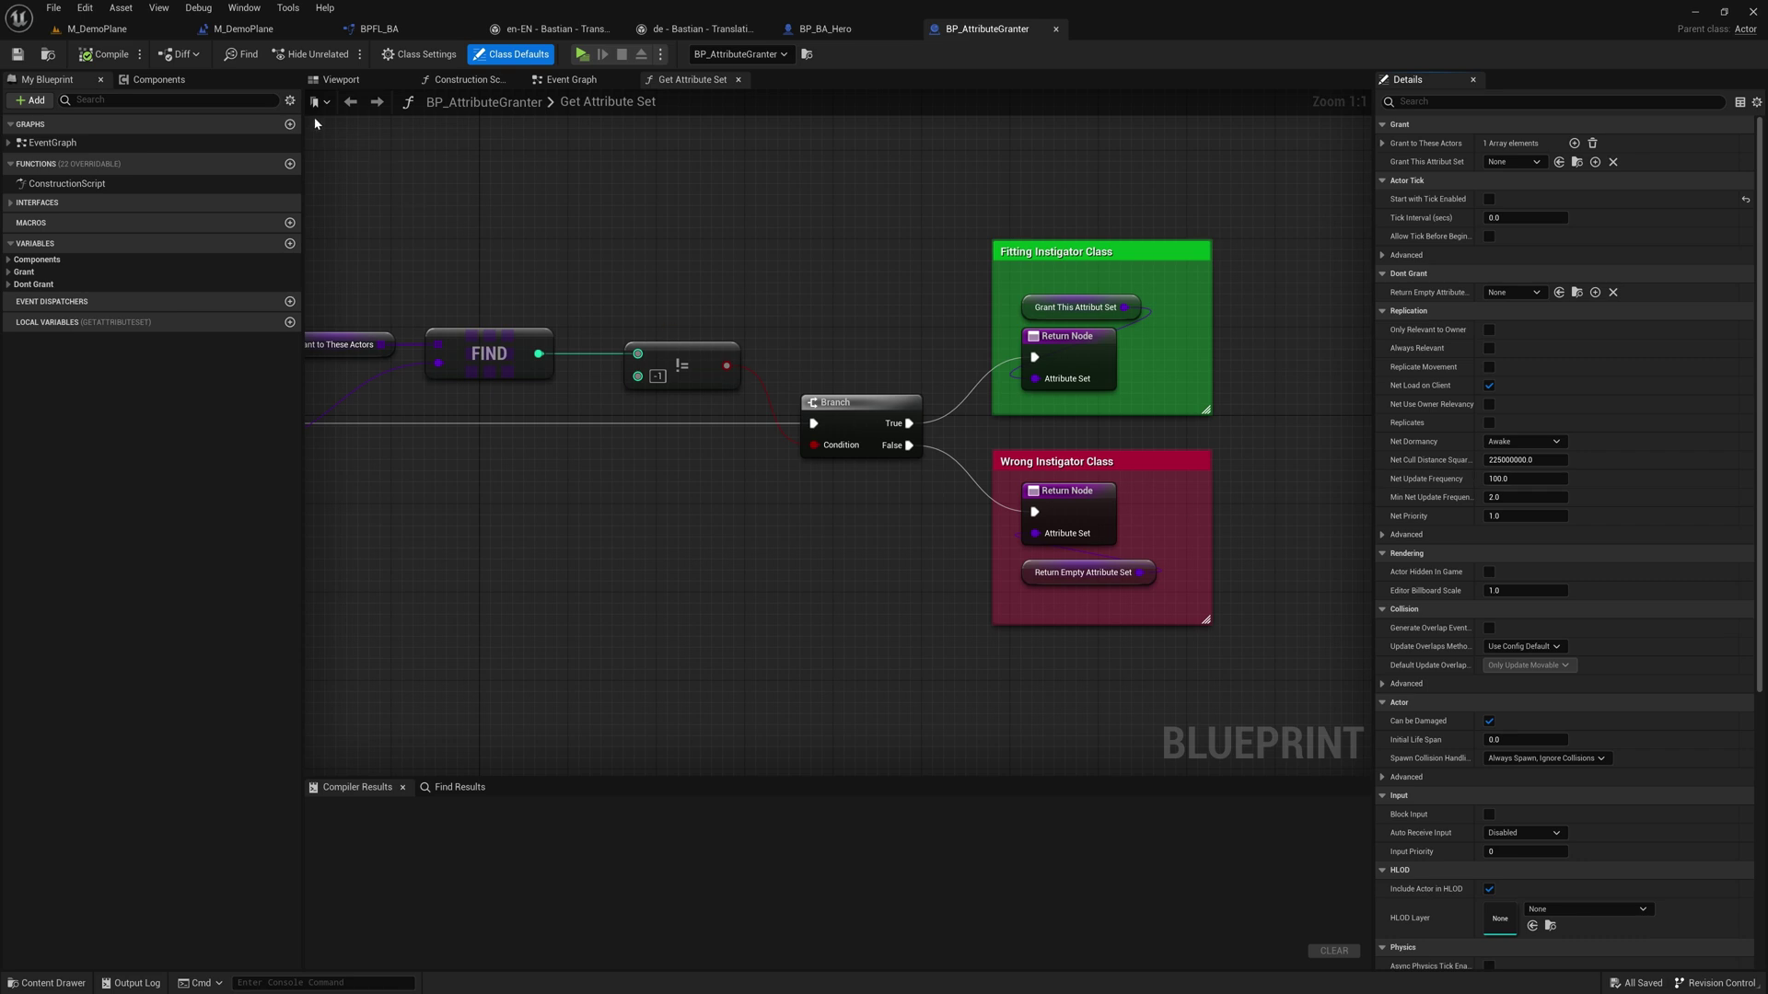
click(159, 79)
click(72, 205)
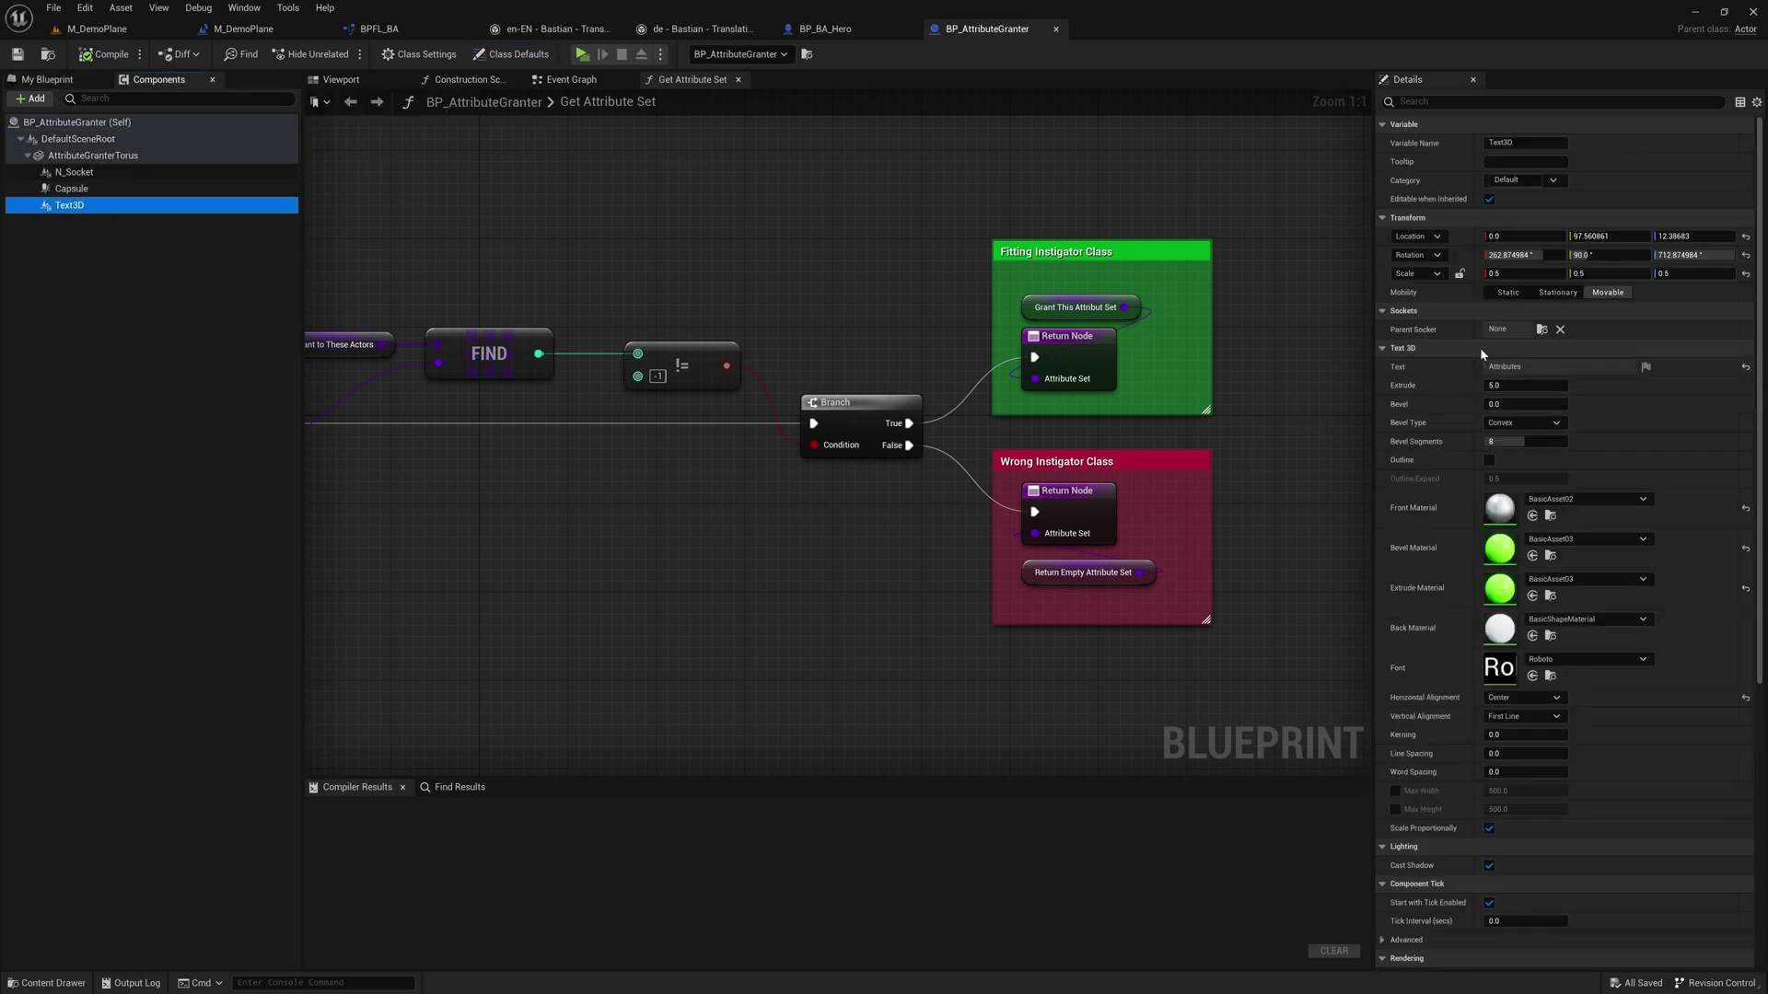
click(1646, 368)
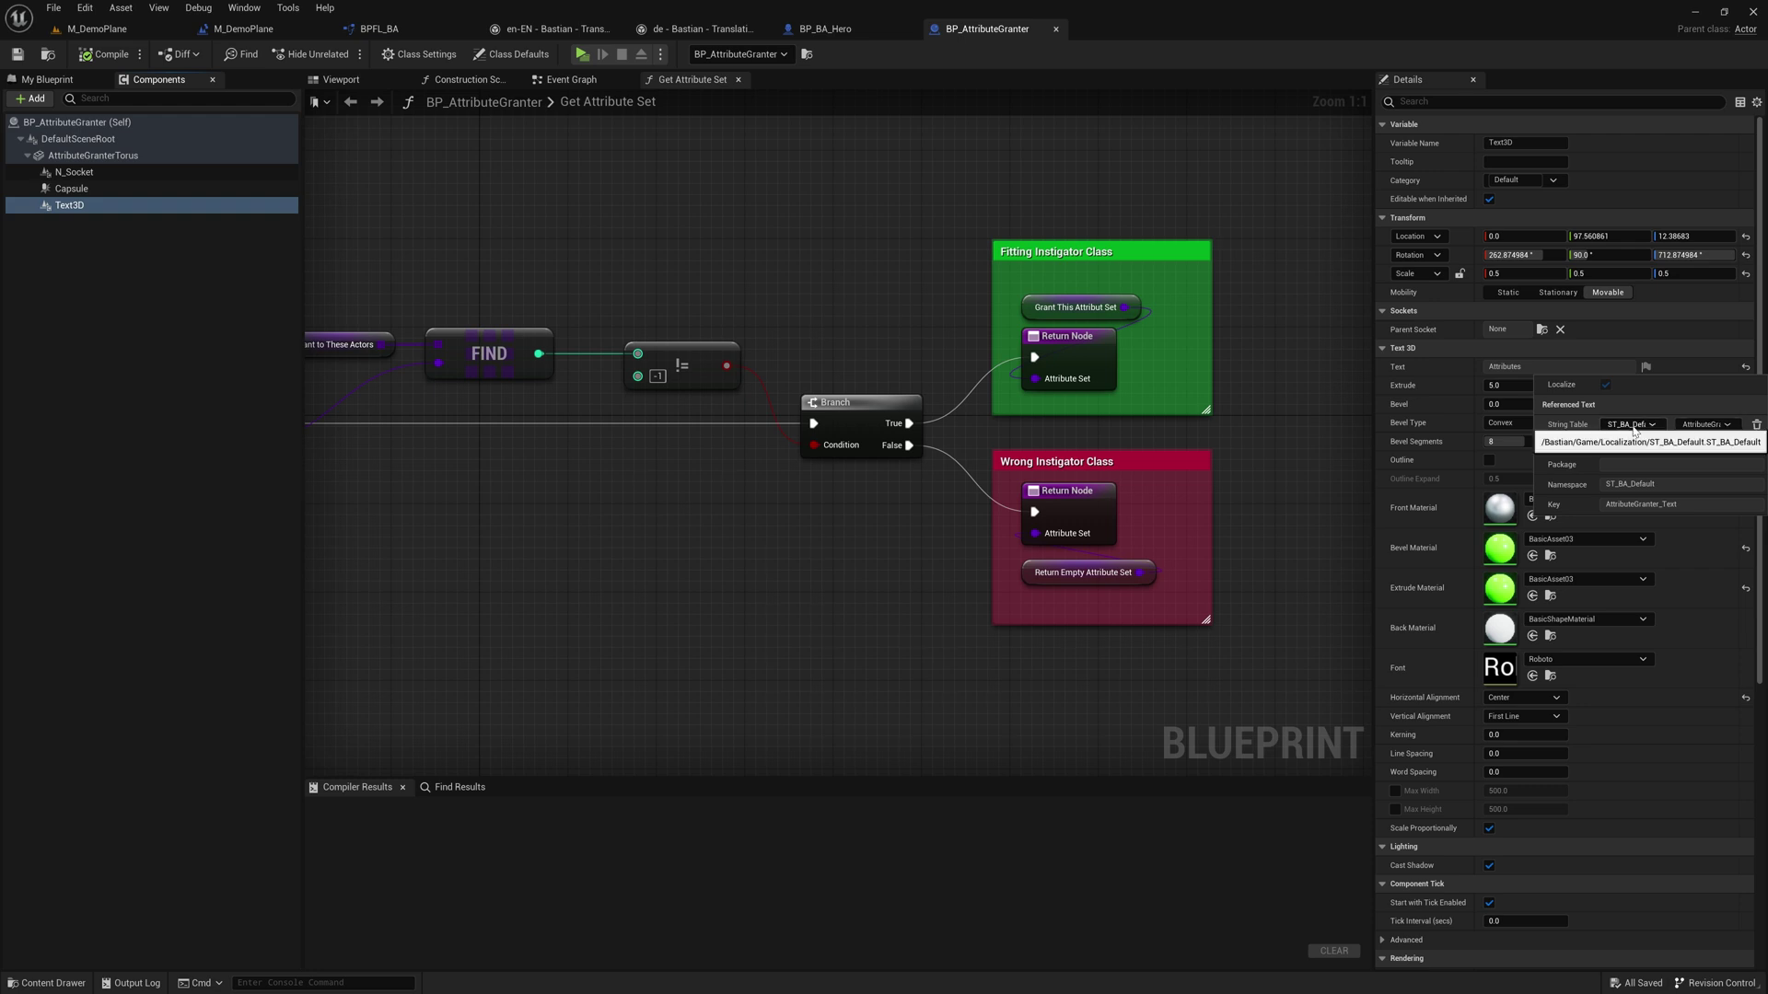
click(1269, 159)
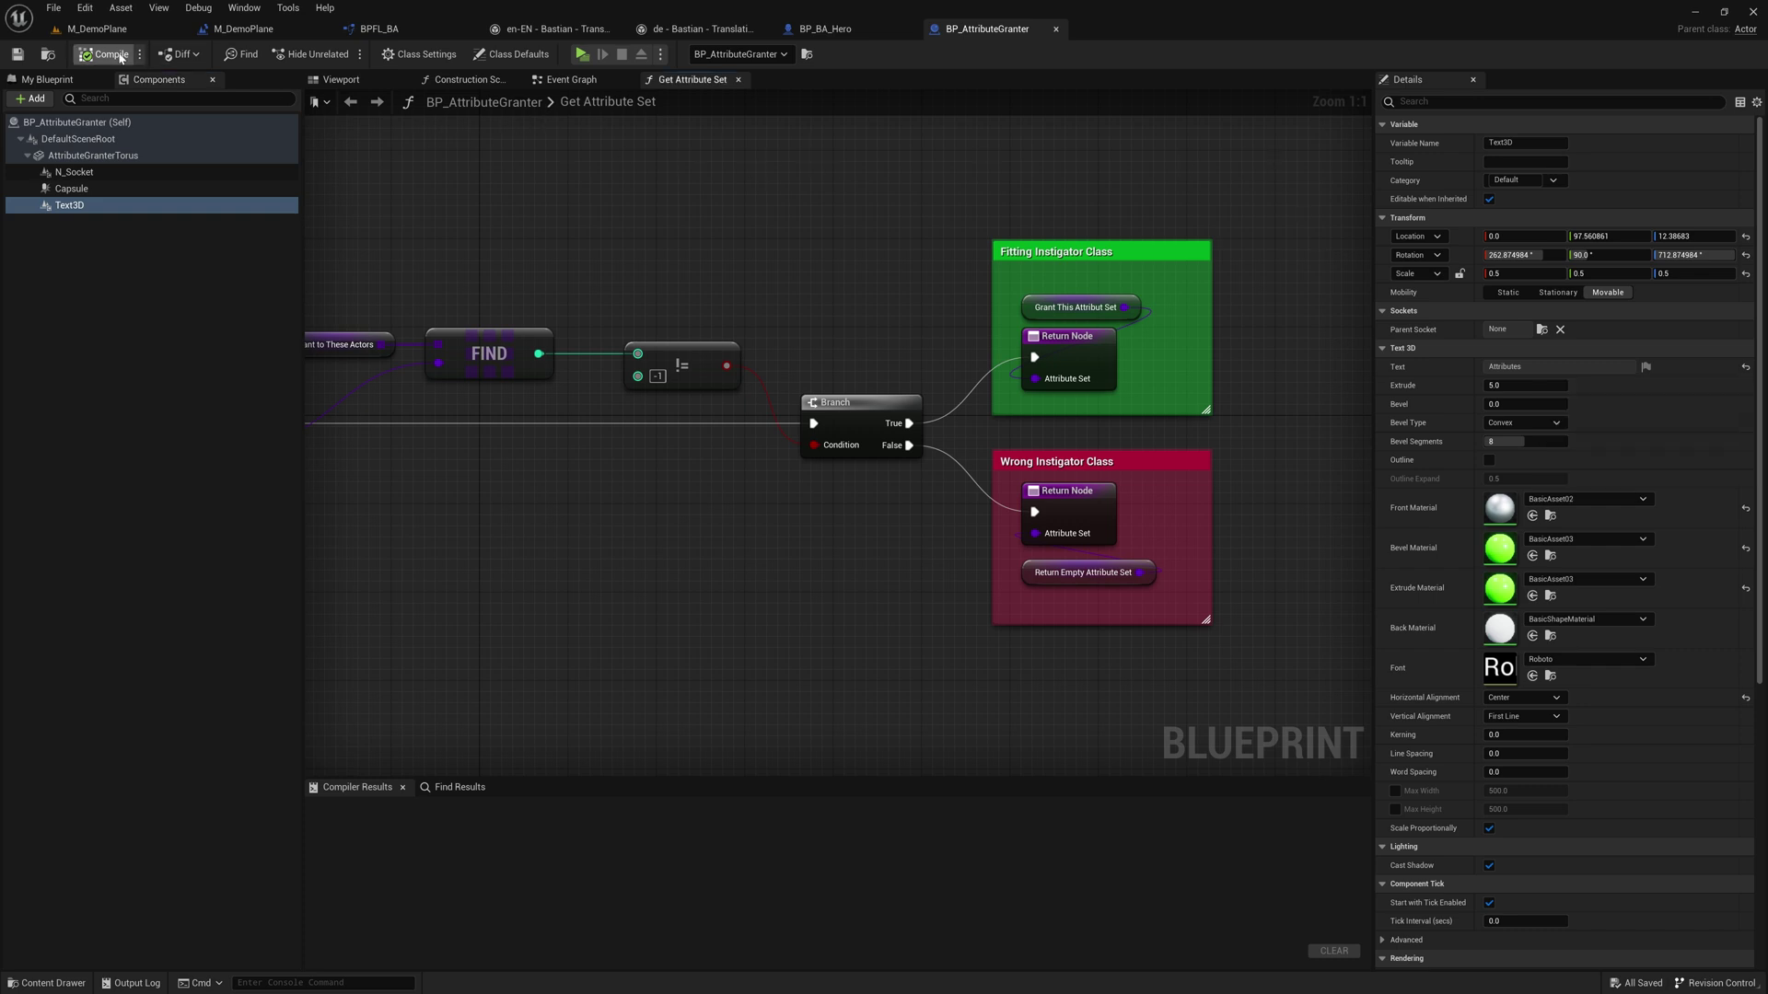
Open the ST_BA_Default string table from the Bastian plugin's Game/Localization folder and review its keys and German source strings
click(100, 30)
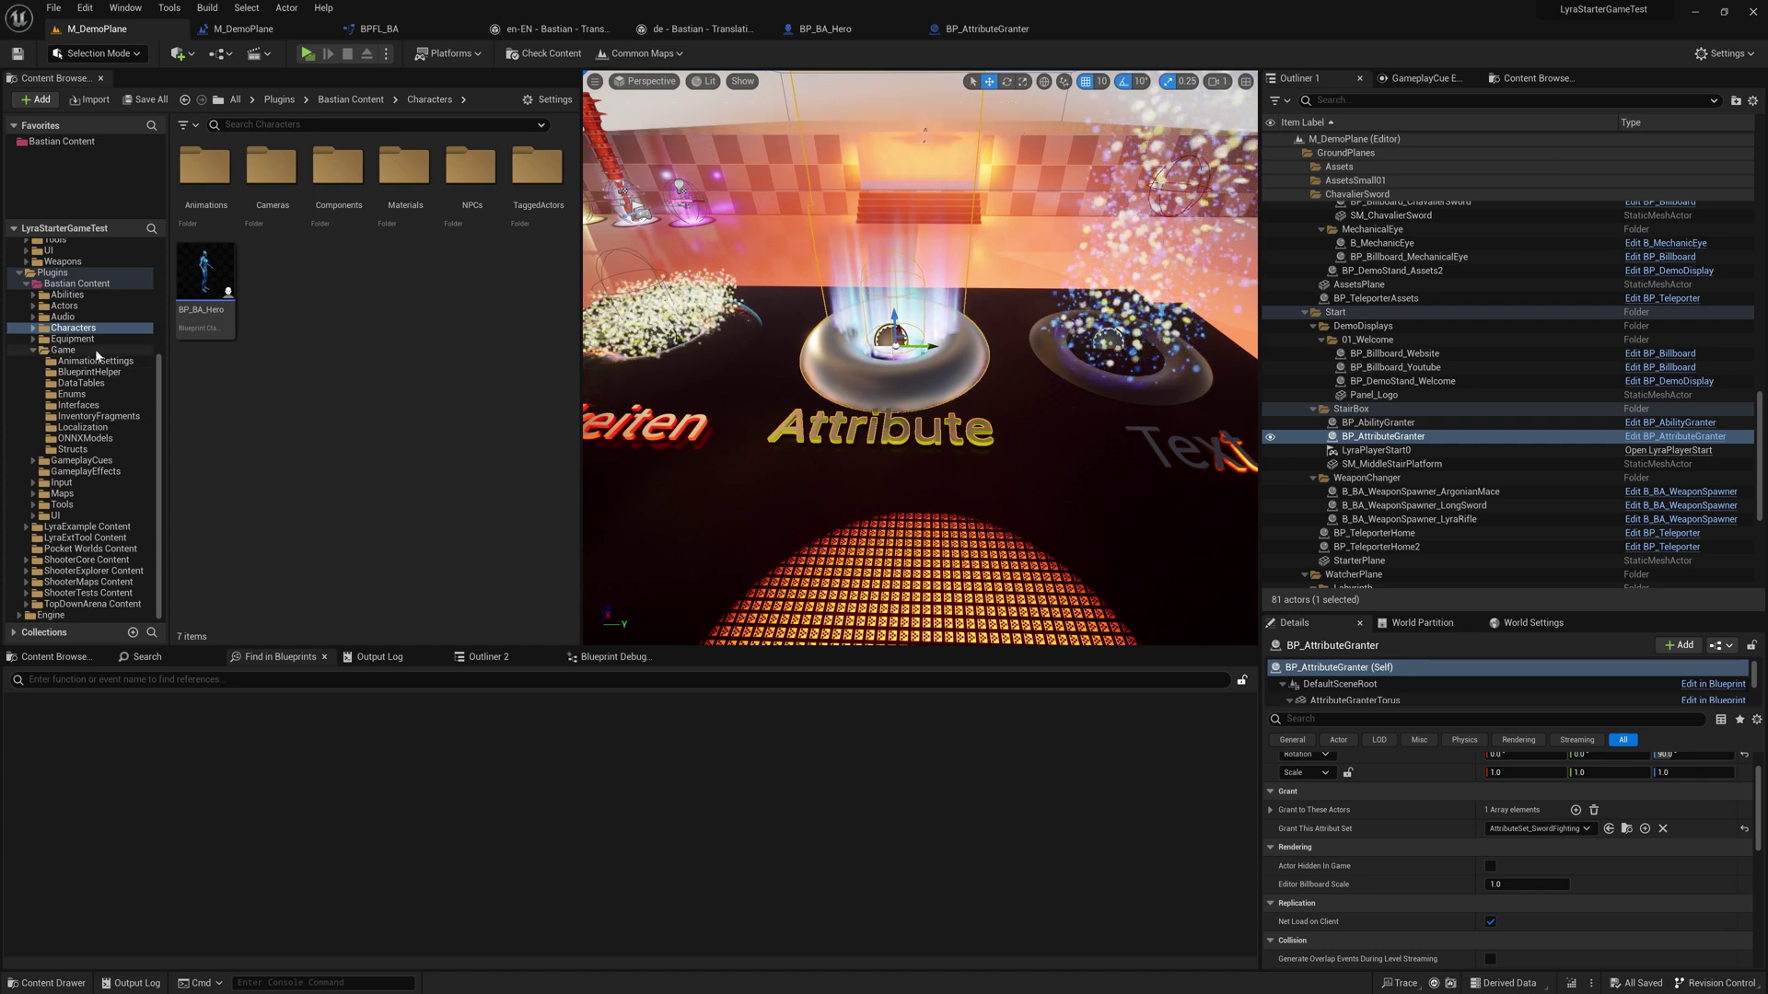
click(82, 428)
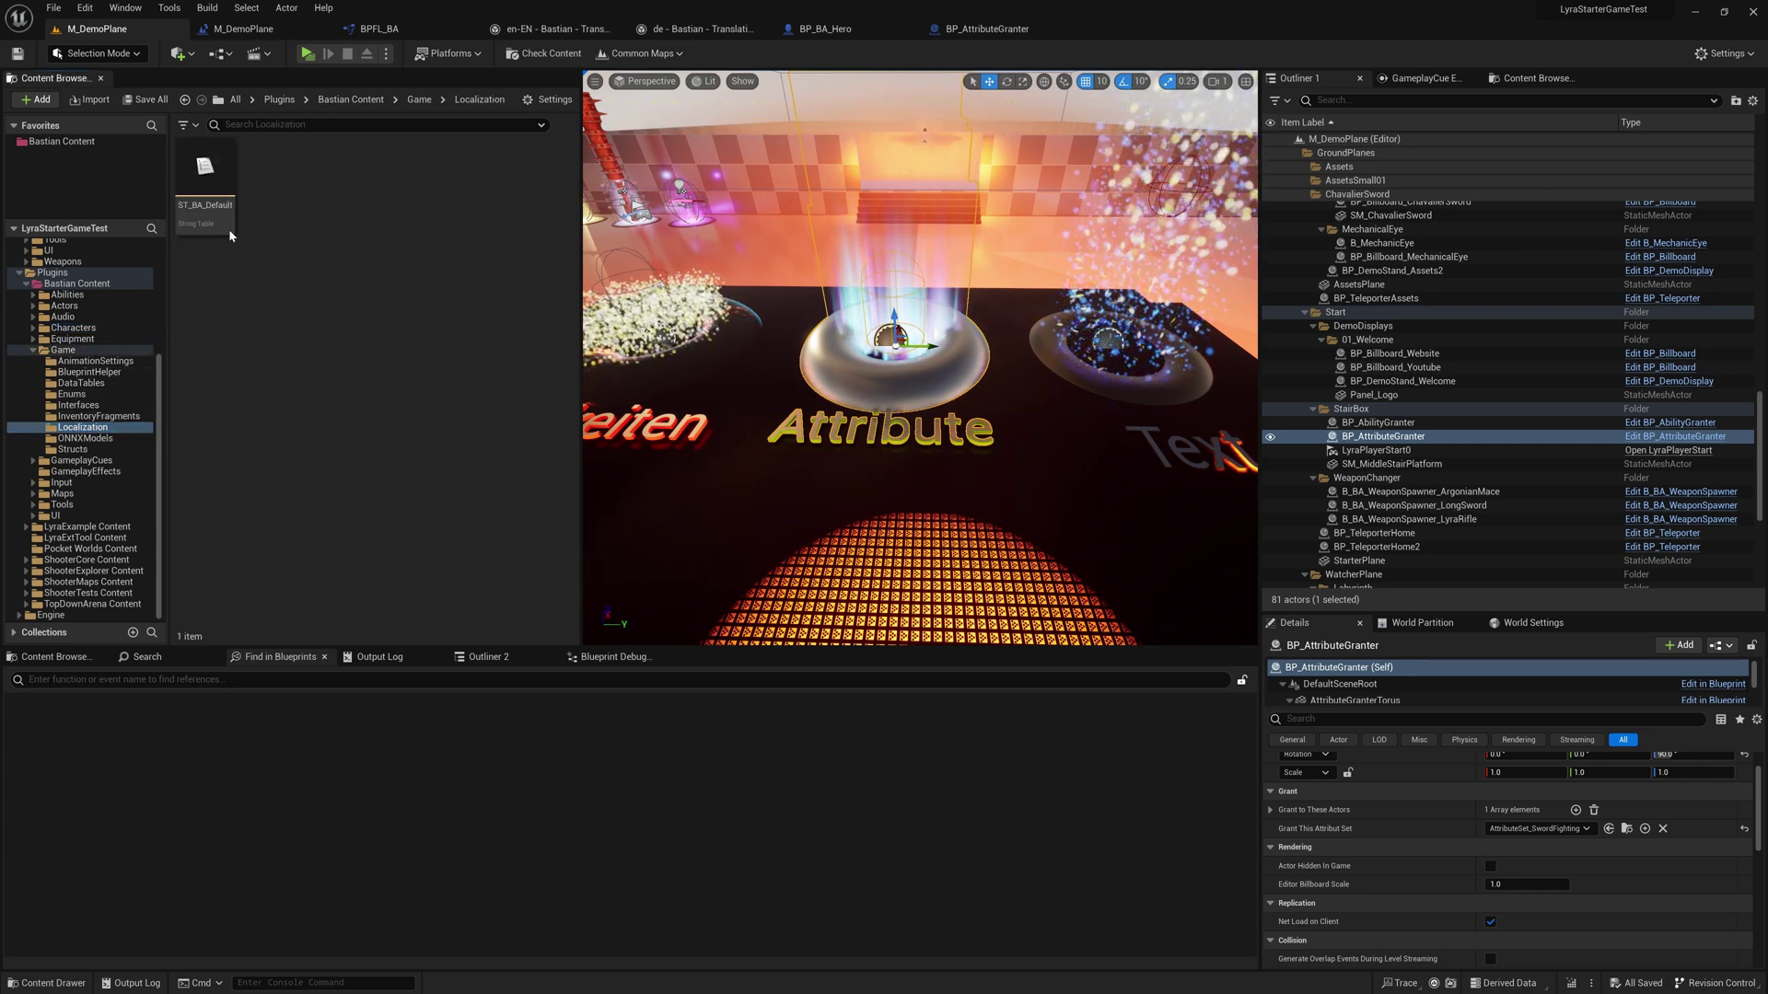
double_click(196, 180)
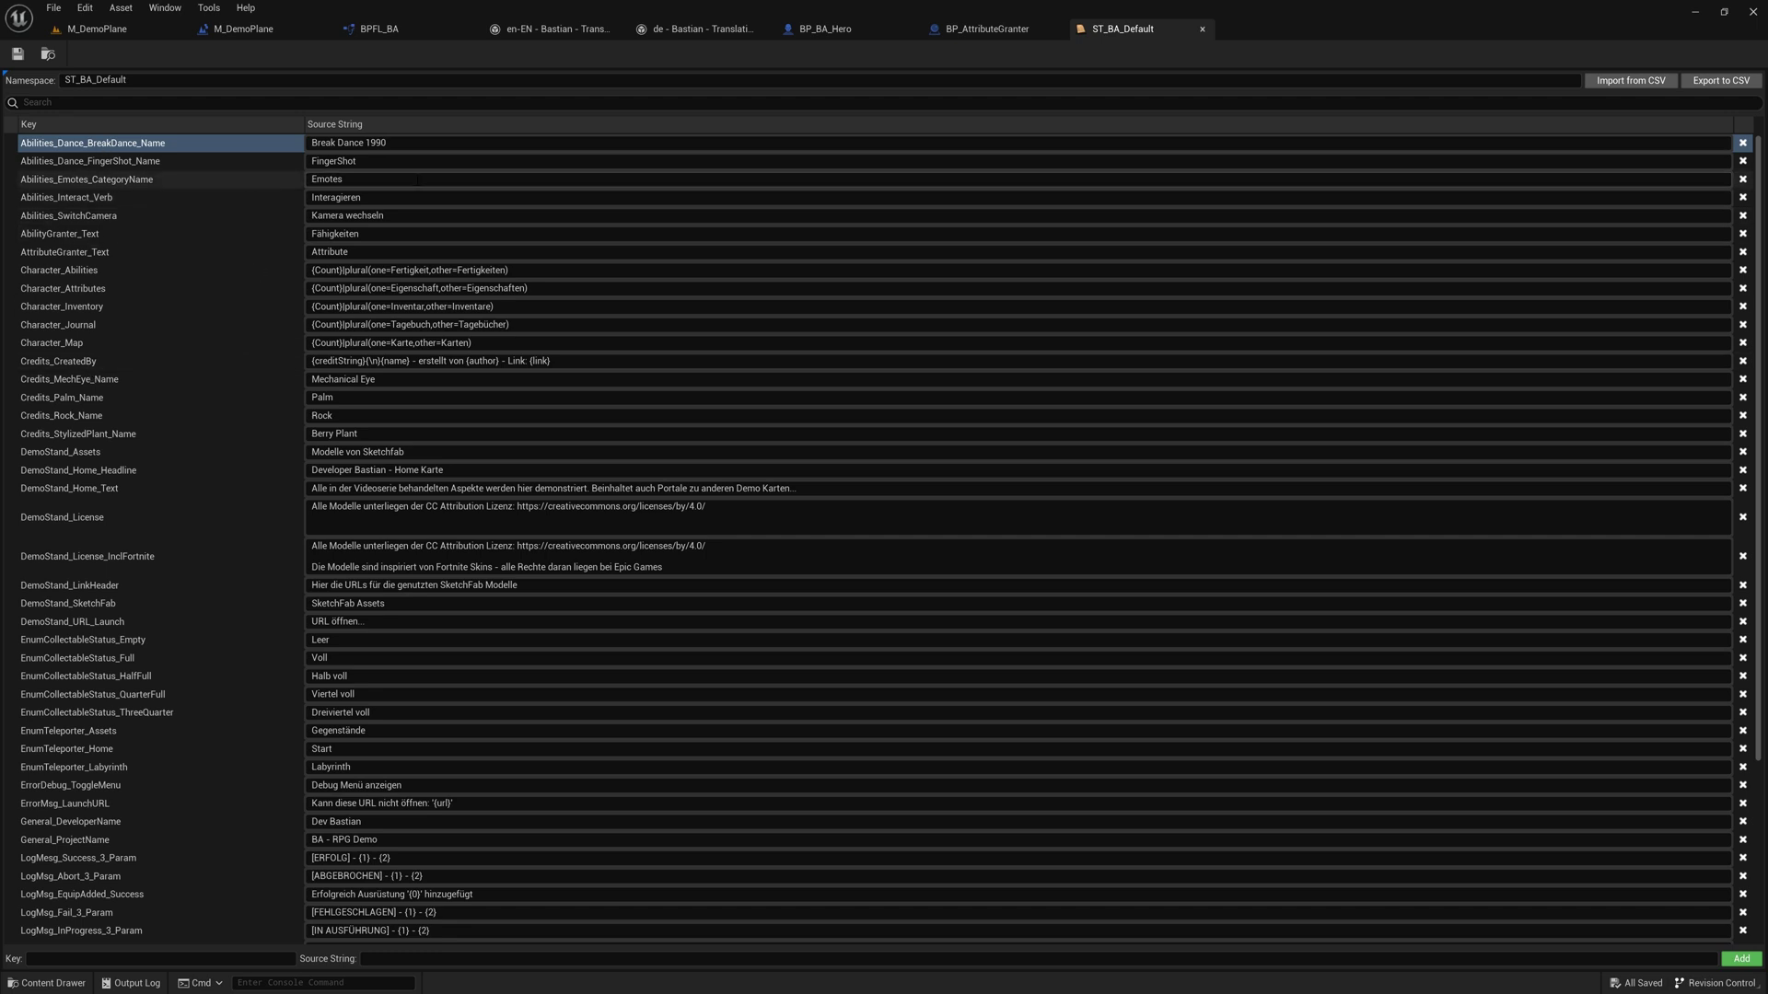
scroll(445, 416, down, 5)
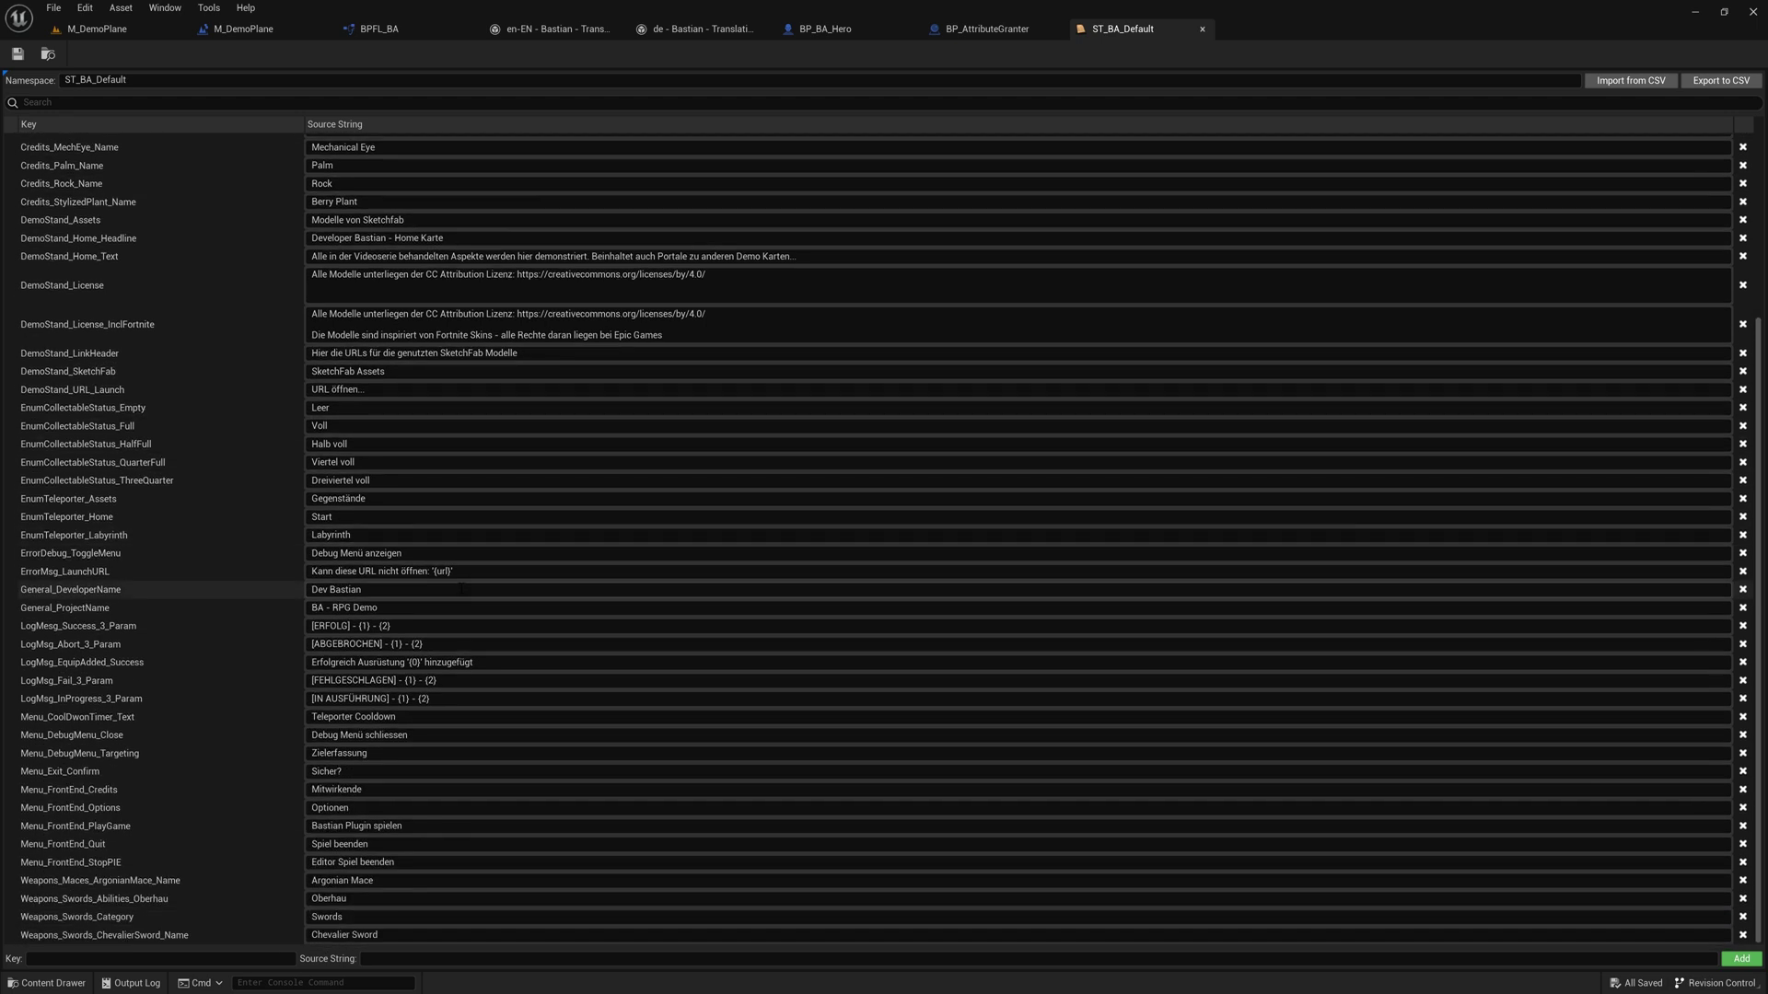
scroll(460, 587, up, 5)
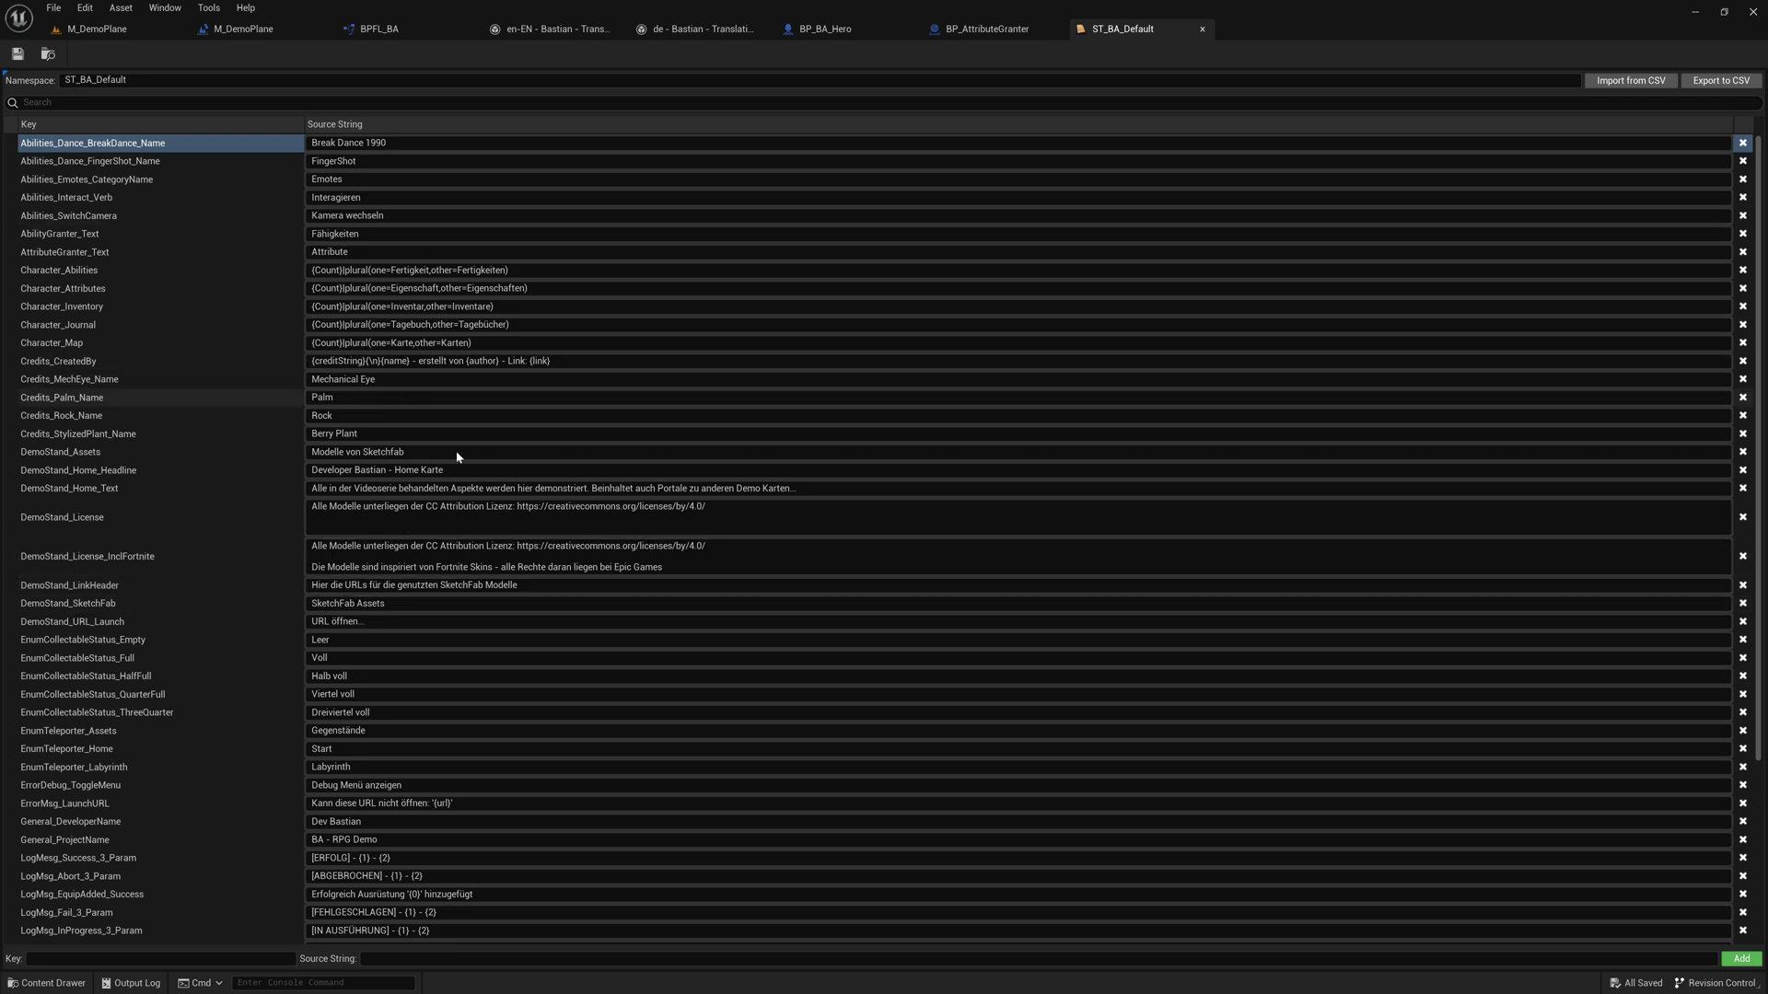
scroll(457, 639, down, 5)
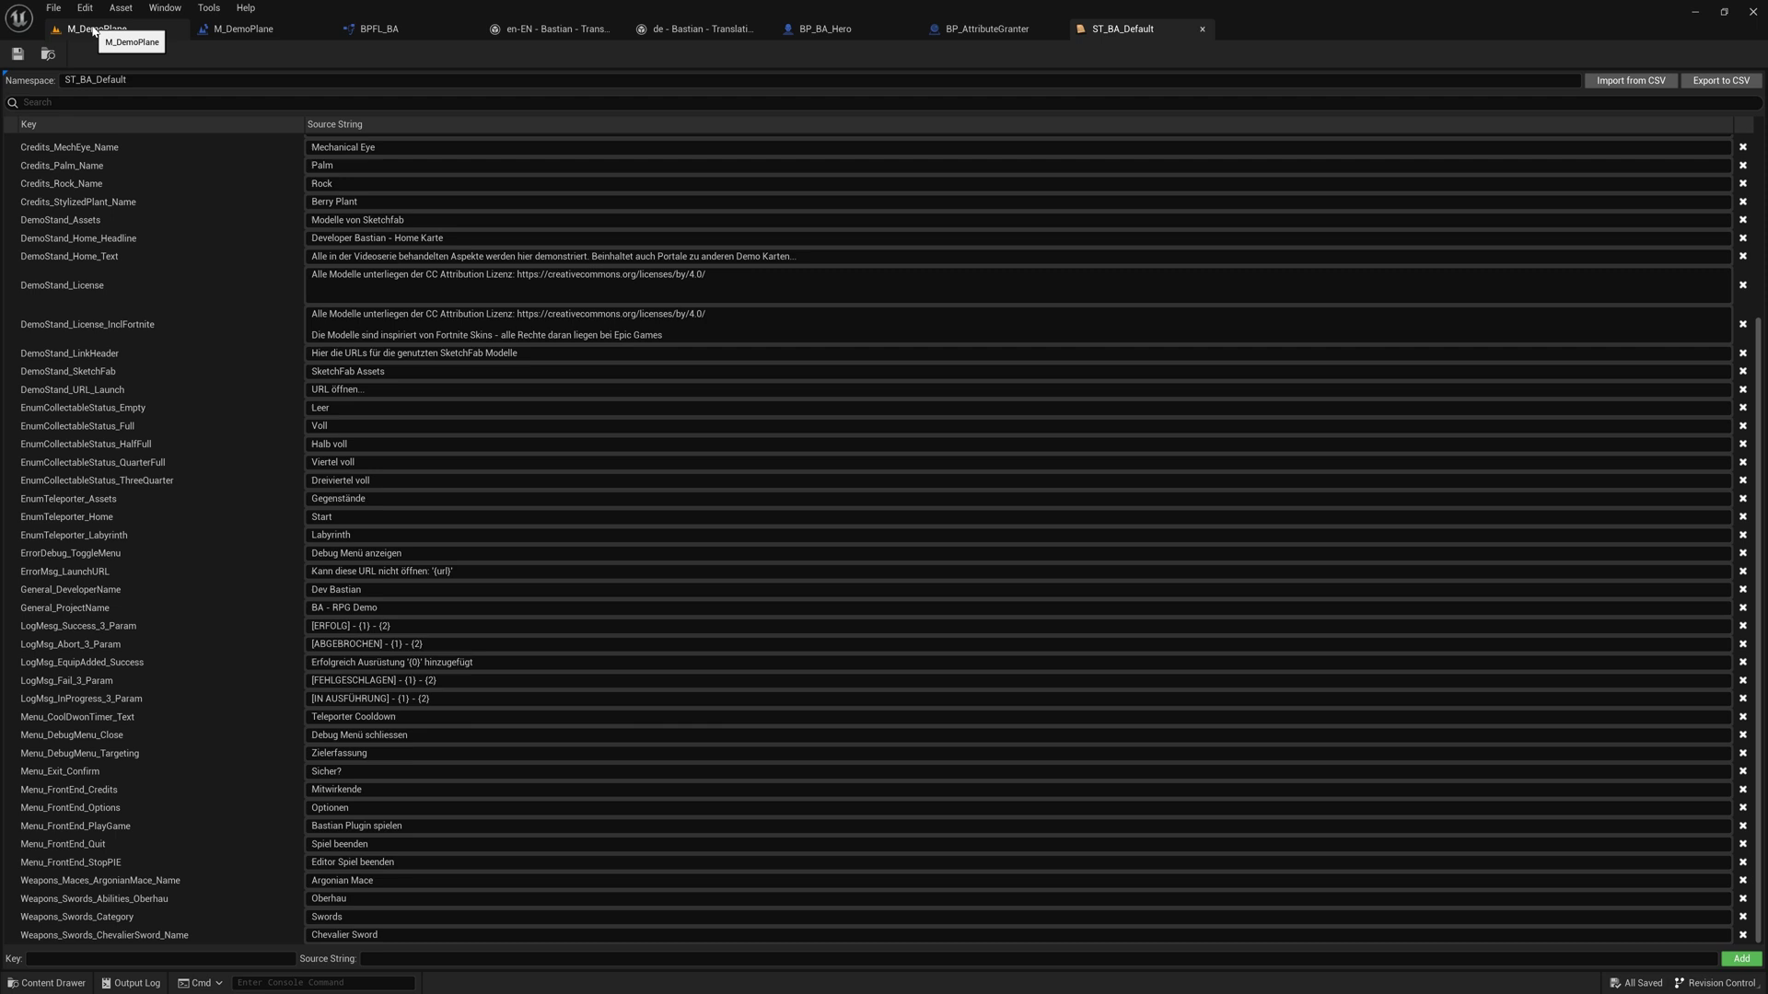
Switch to the English Bastian.po in Notepad++ and highlight the source location paths of the DemoStand_Assets and DemoStand_Home_Headline entries
click(95, 29)
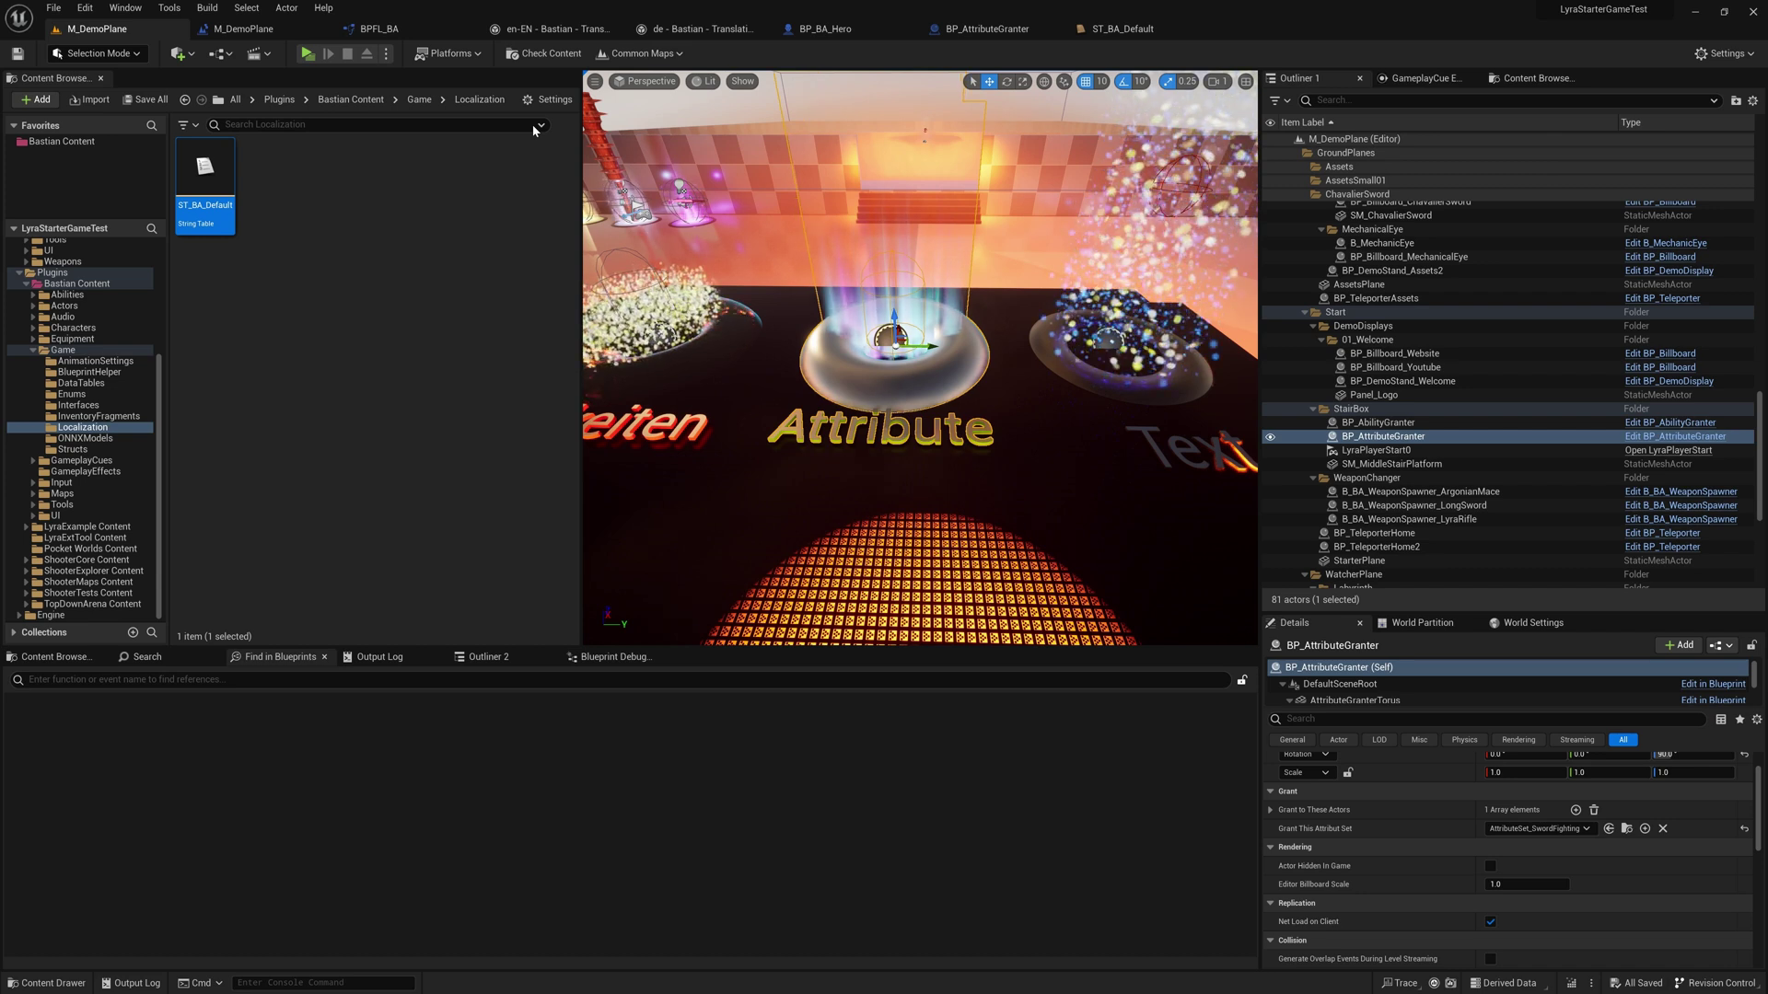
key(alt+Tab)
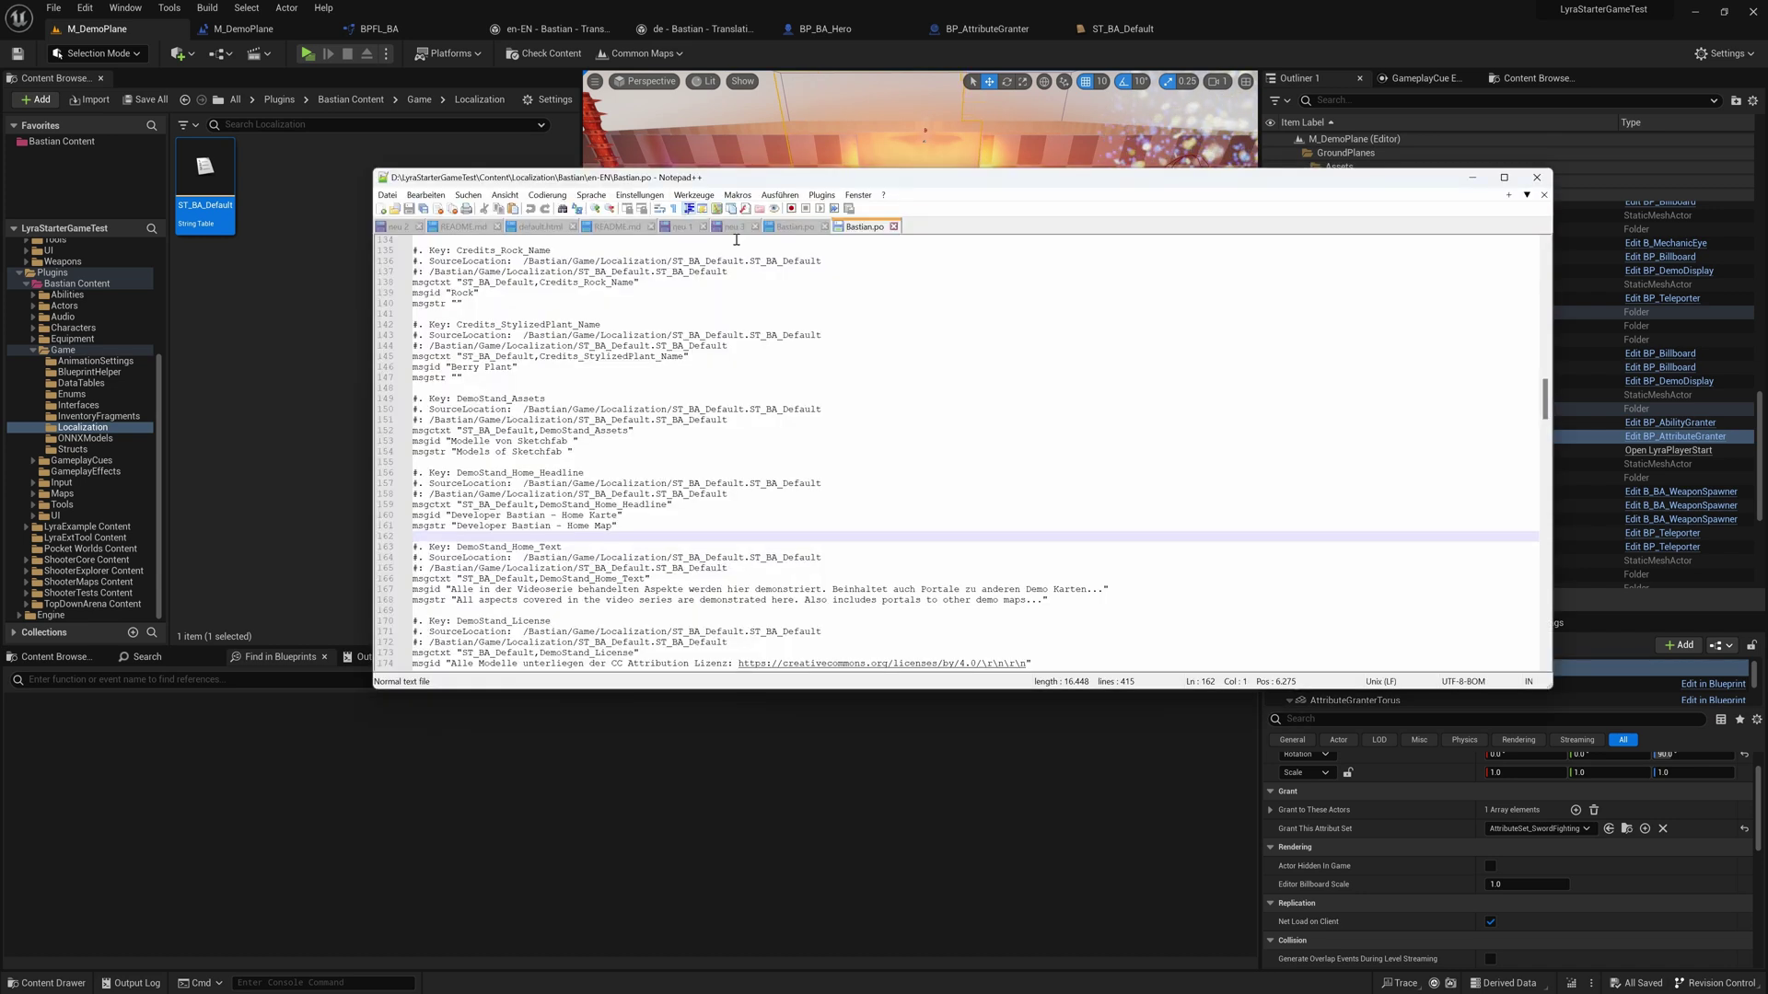
click(591, 430)
drag(523, 410, 839, 409)
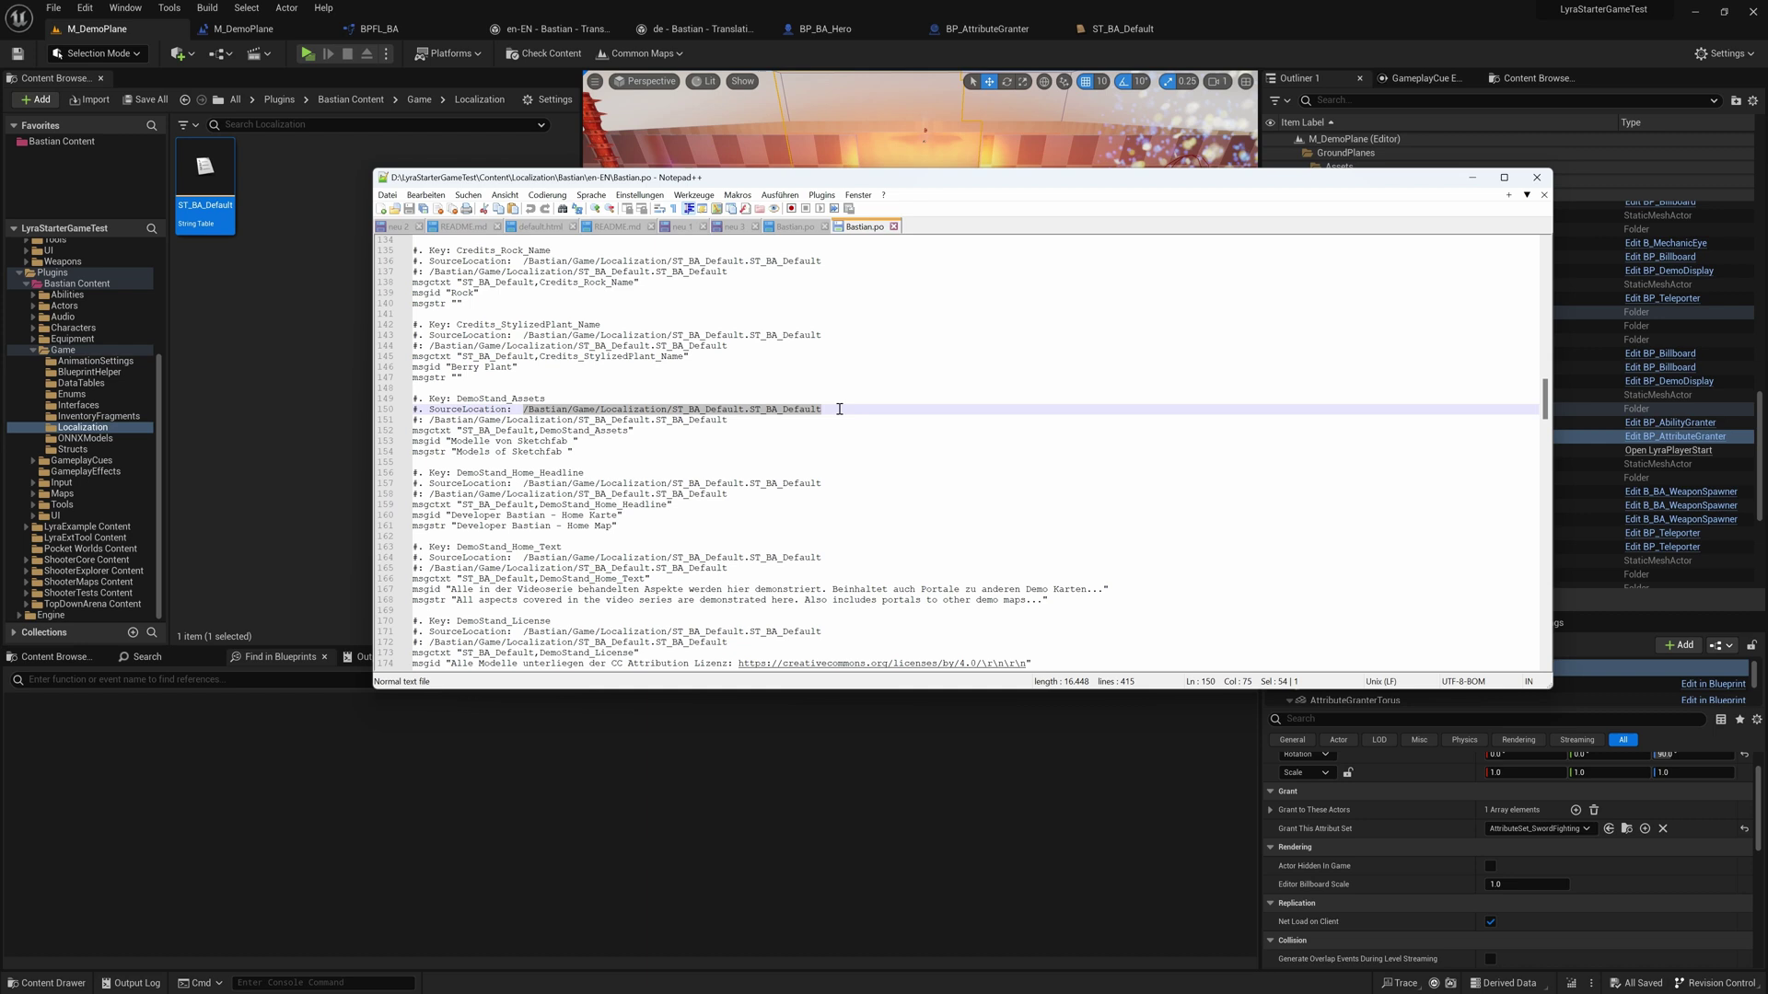
drag(524, 483, 843, 482)
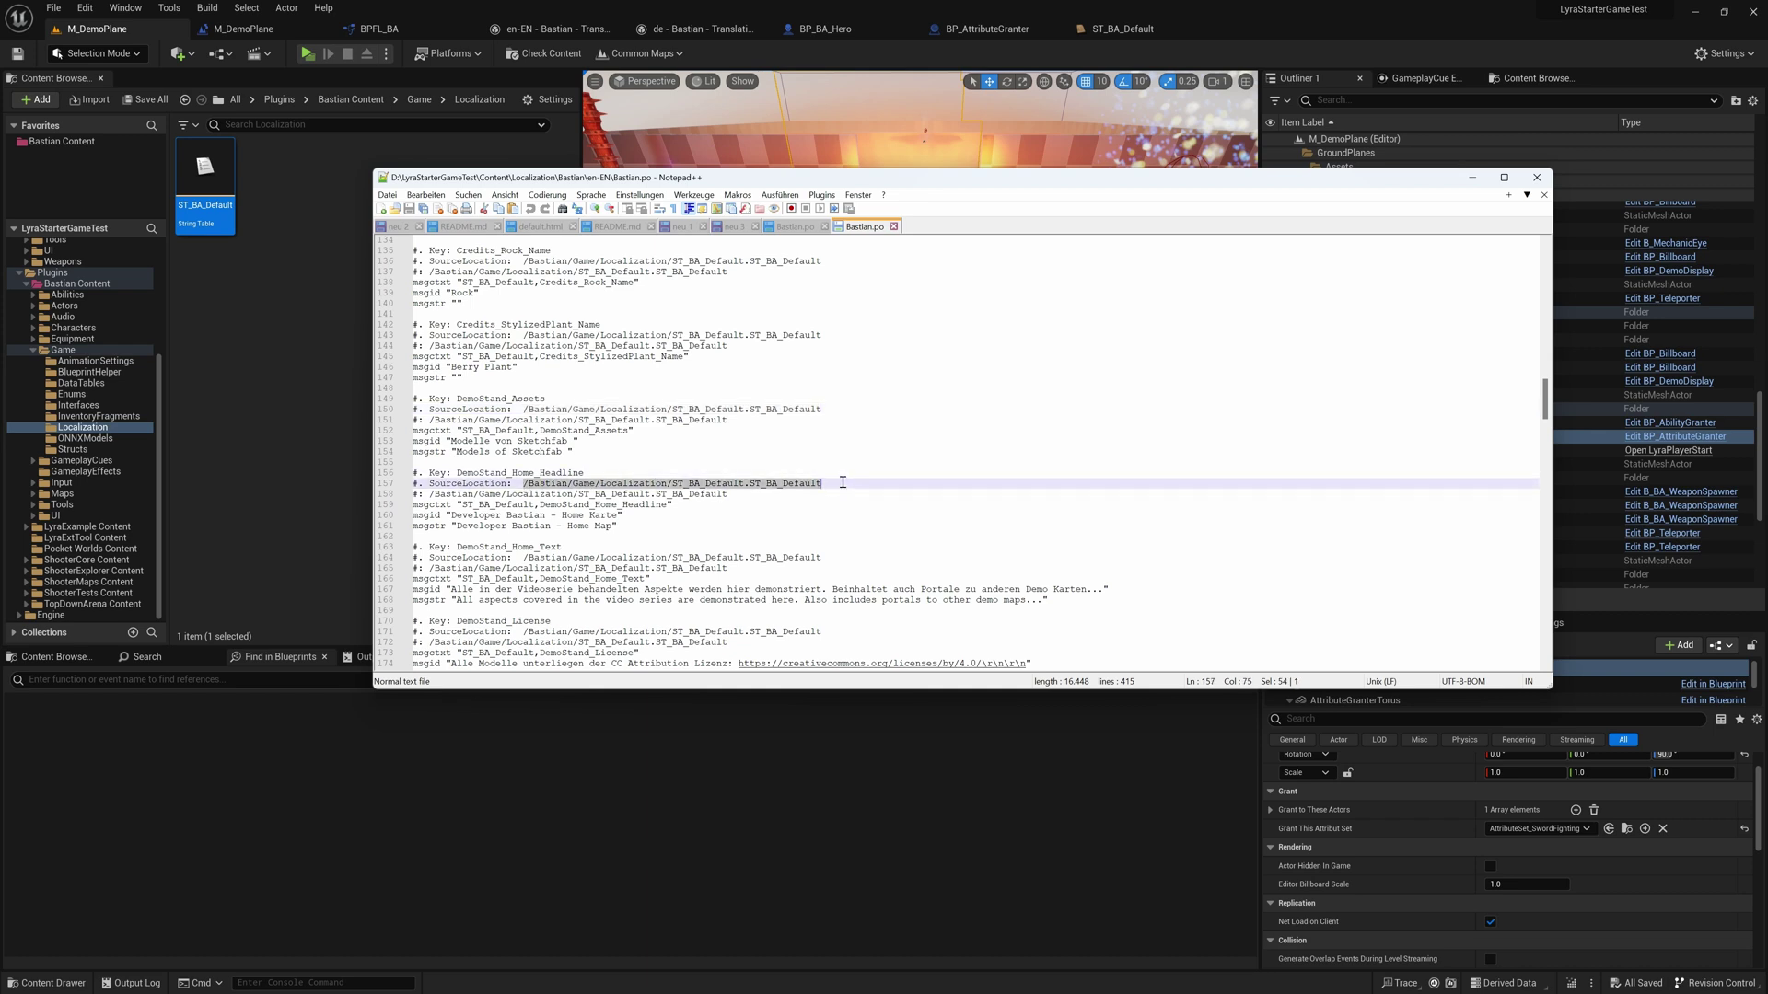
scroll(842, 483, down, 4)
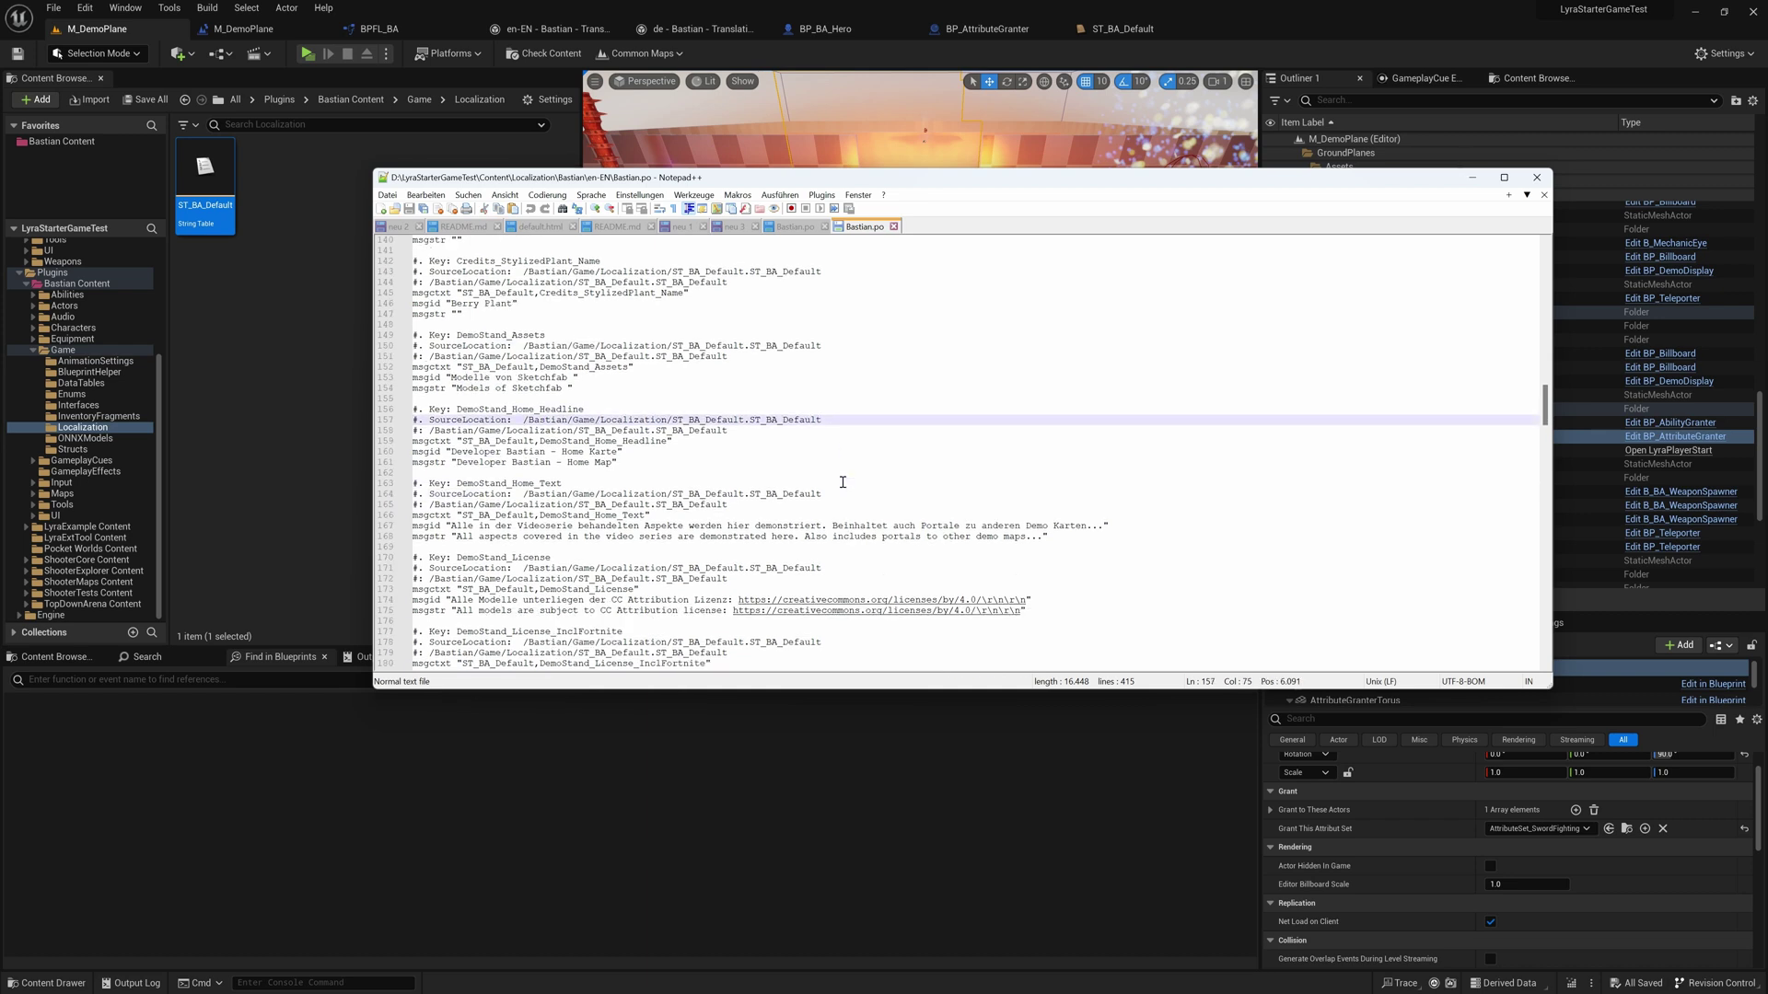
Switch back to Unreal Editor and start a play session of the M_DemoPlane level
click(300, 295)
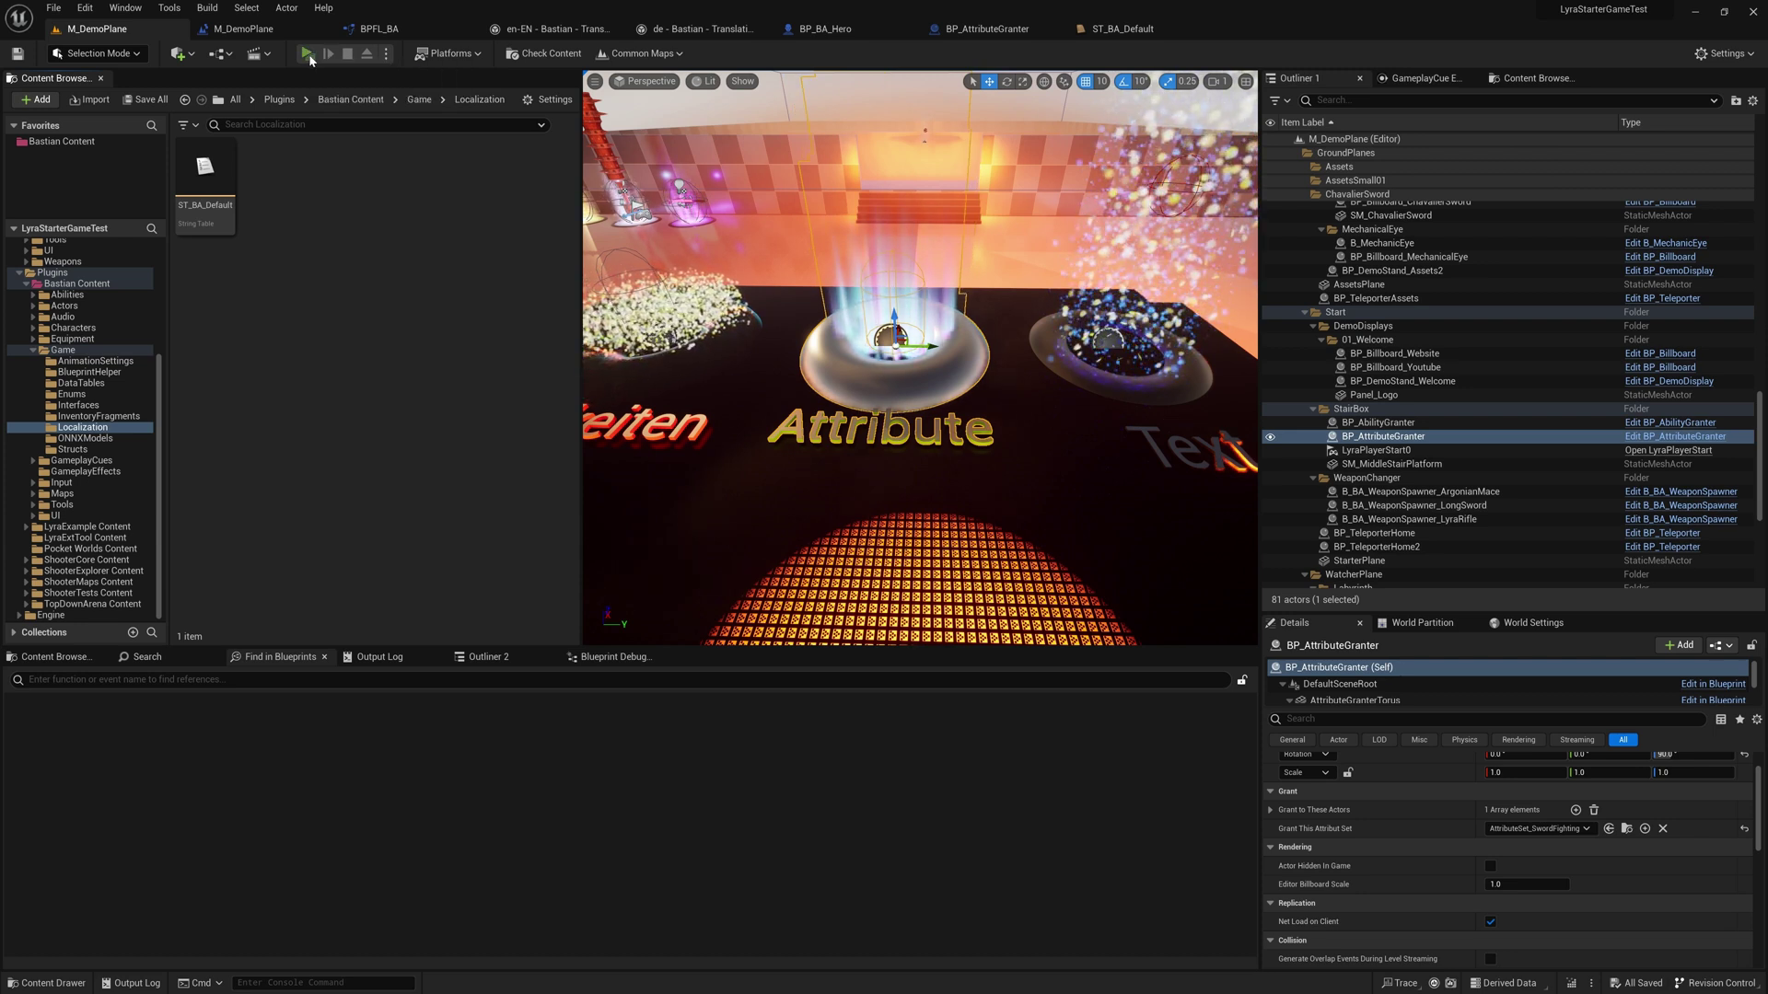
key(alt+p)
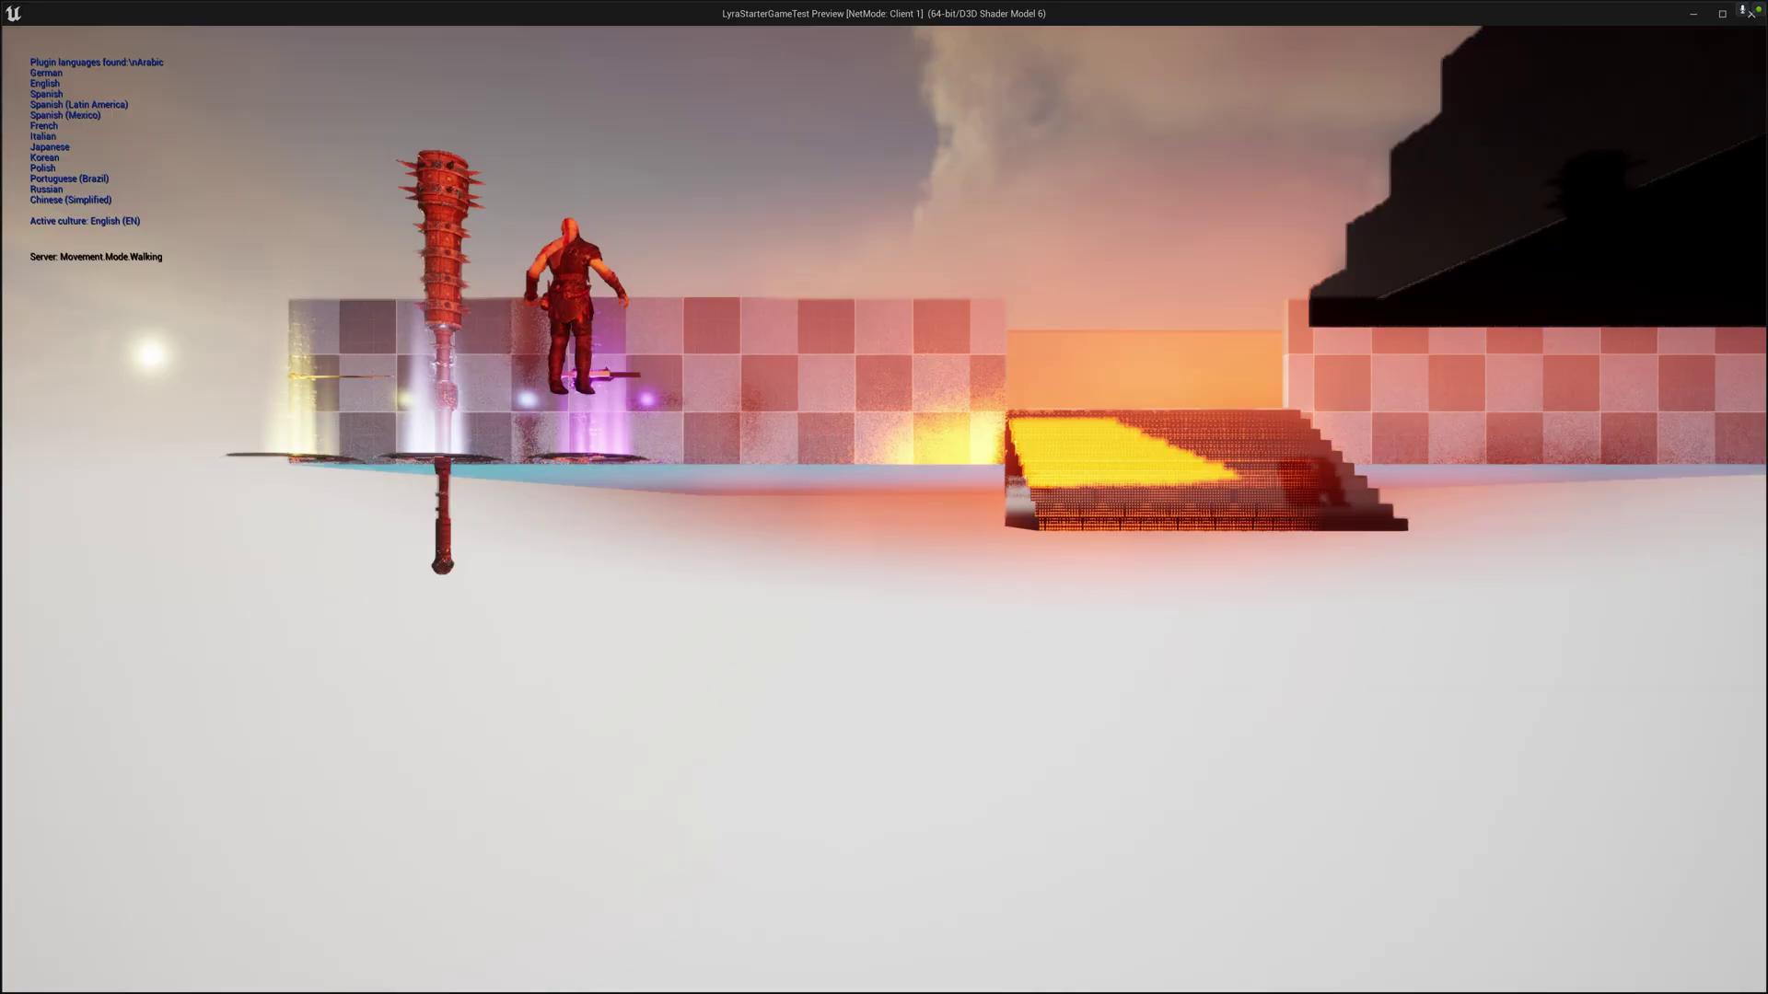
Walk the character up to the labelled platform, set the game's language option to Deutsch (German), apply it and return to the game
key(w)
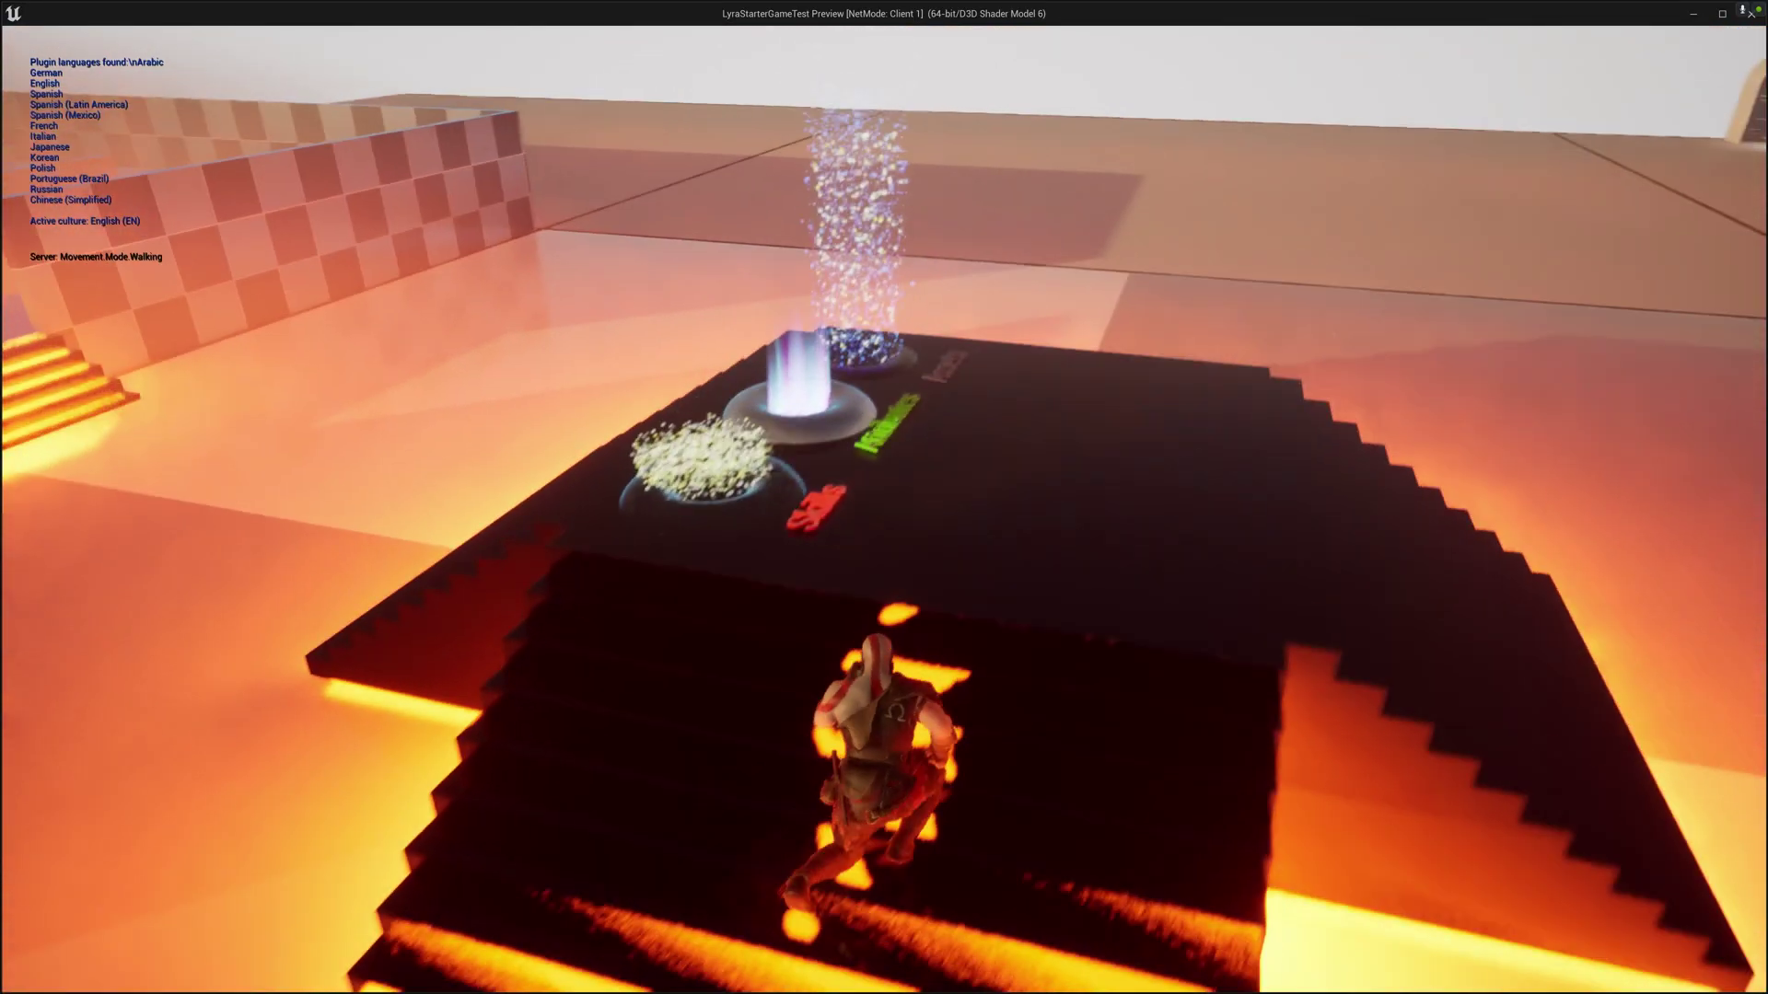
key(Escape)
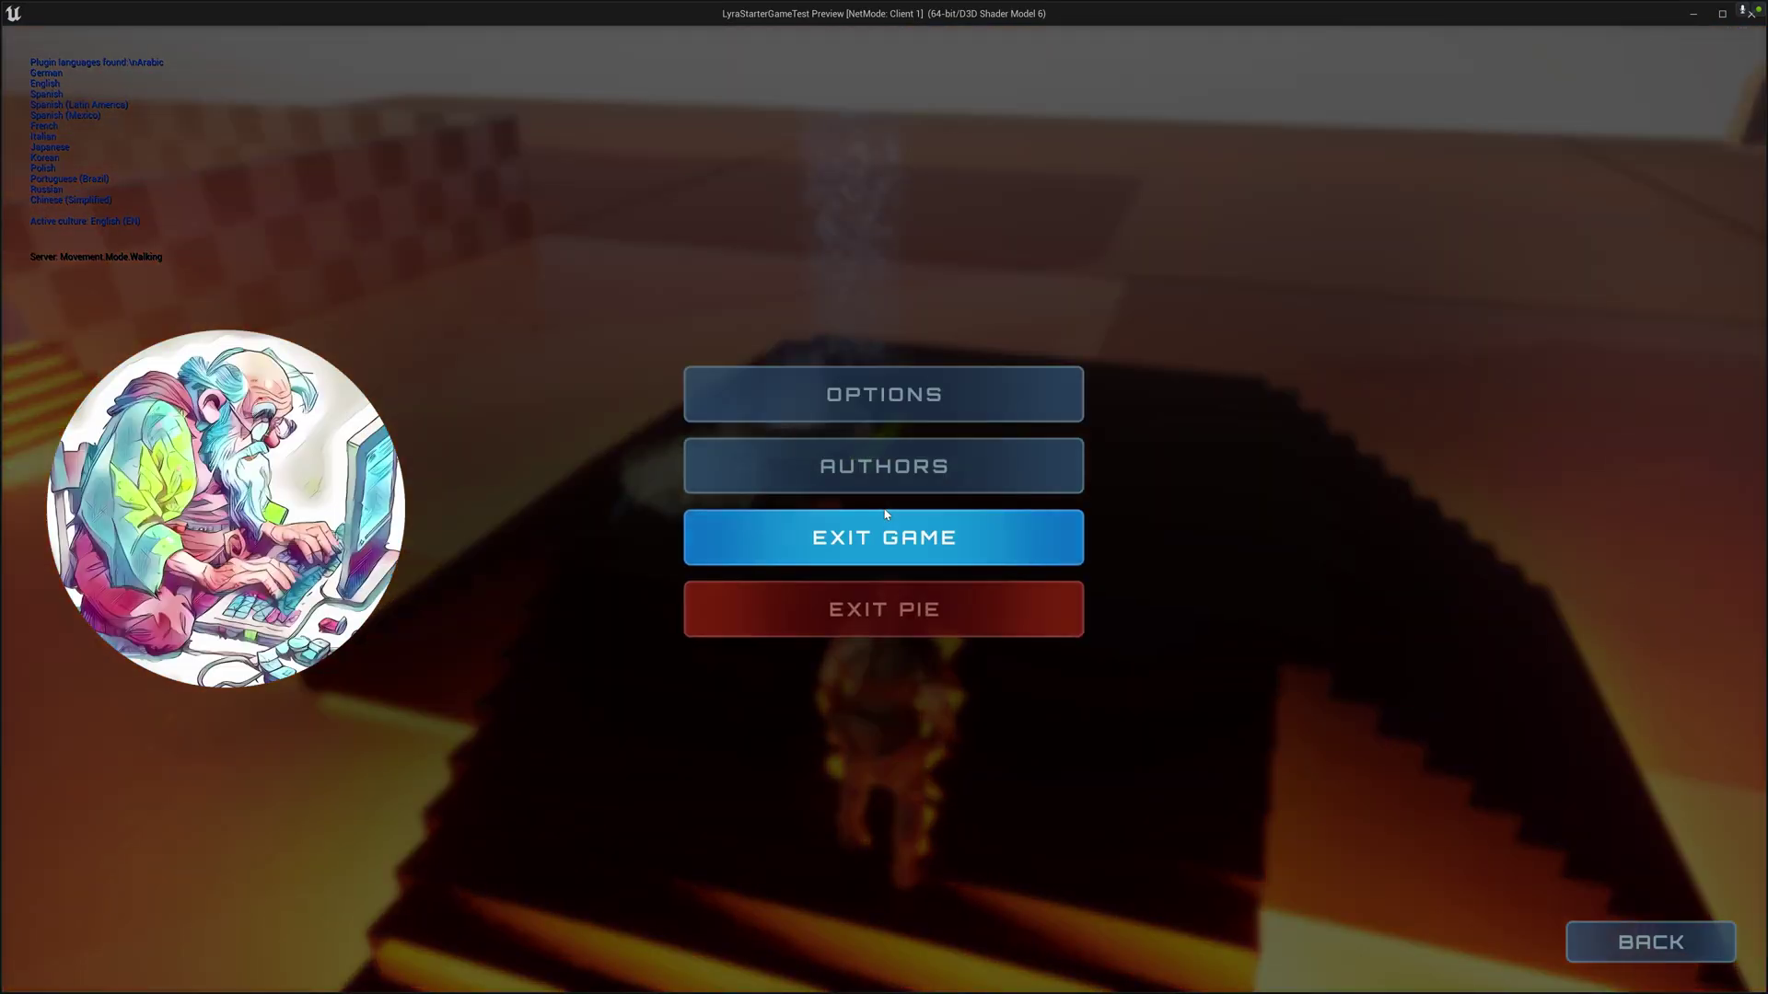
click(913, 394)
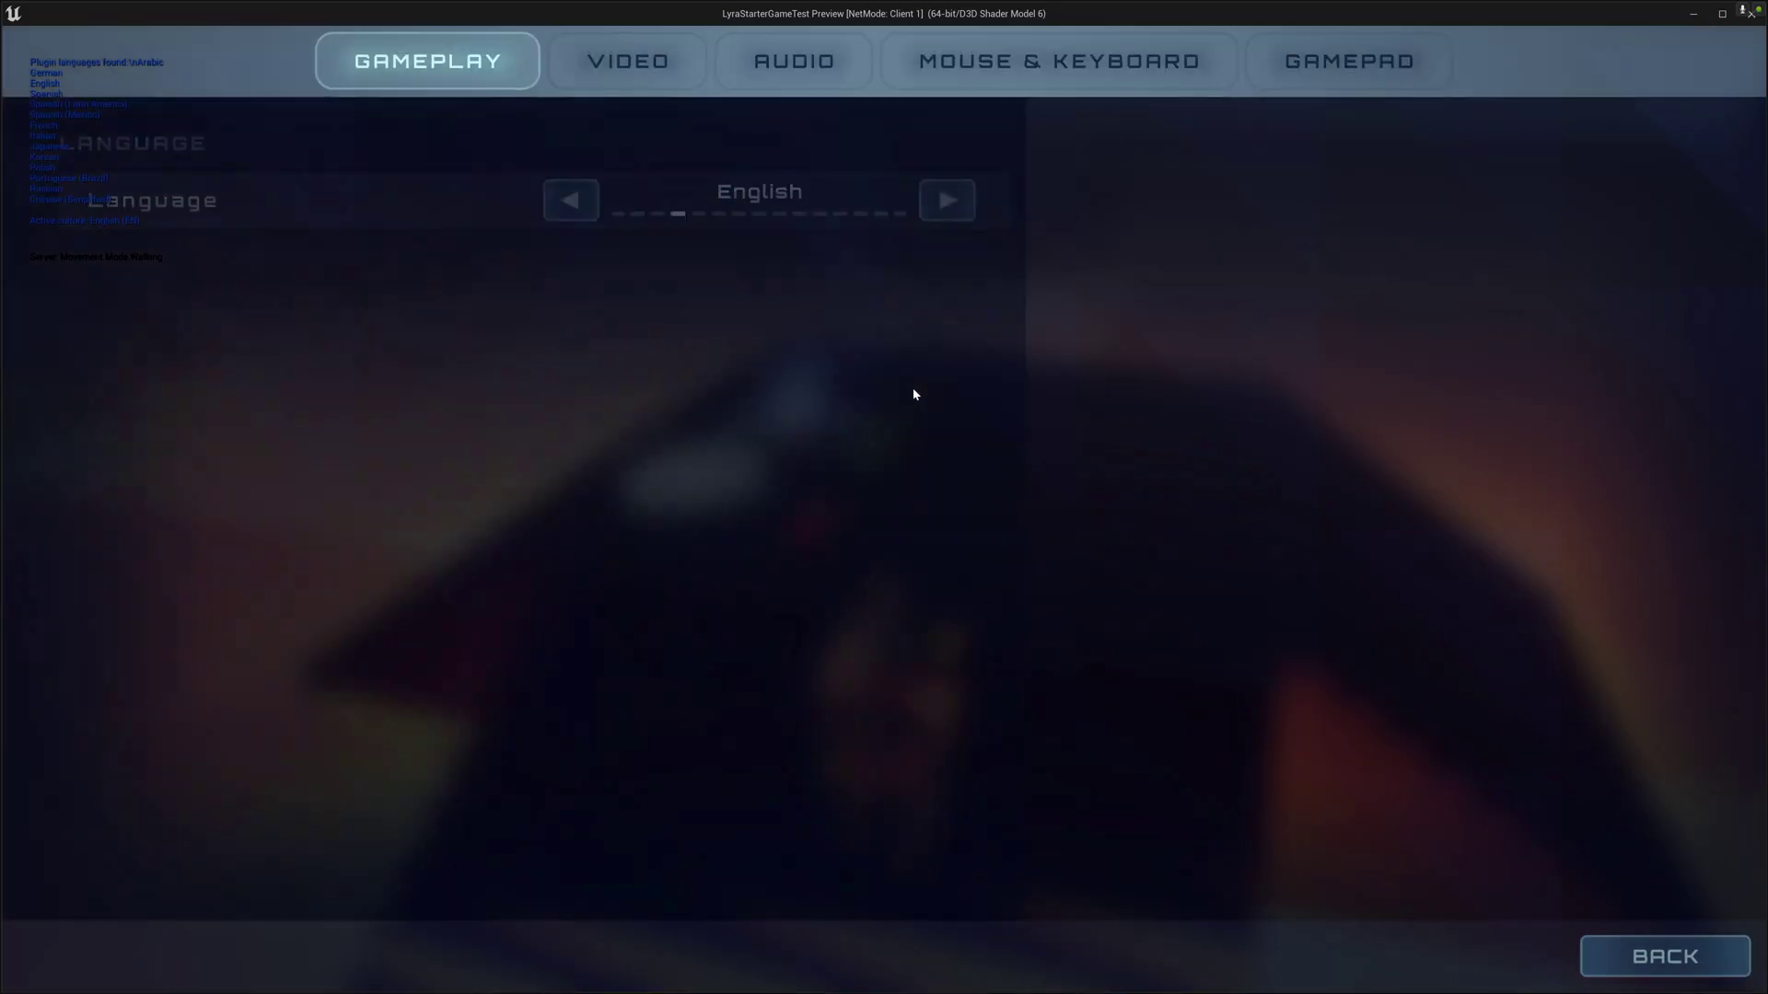
click(582, 203)
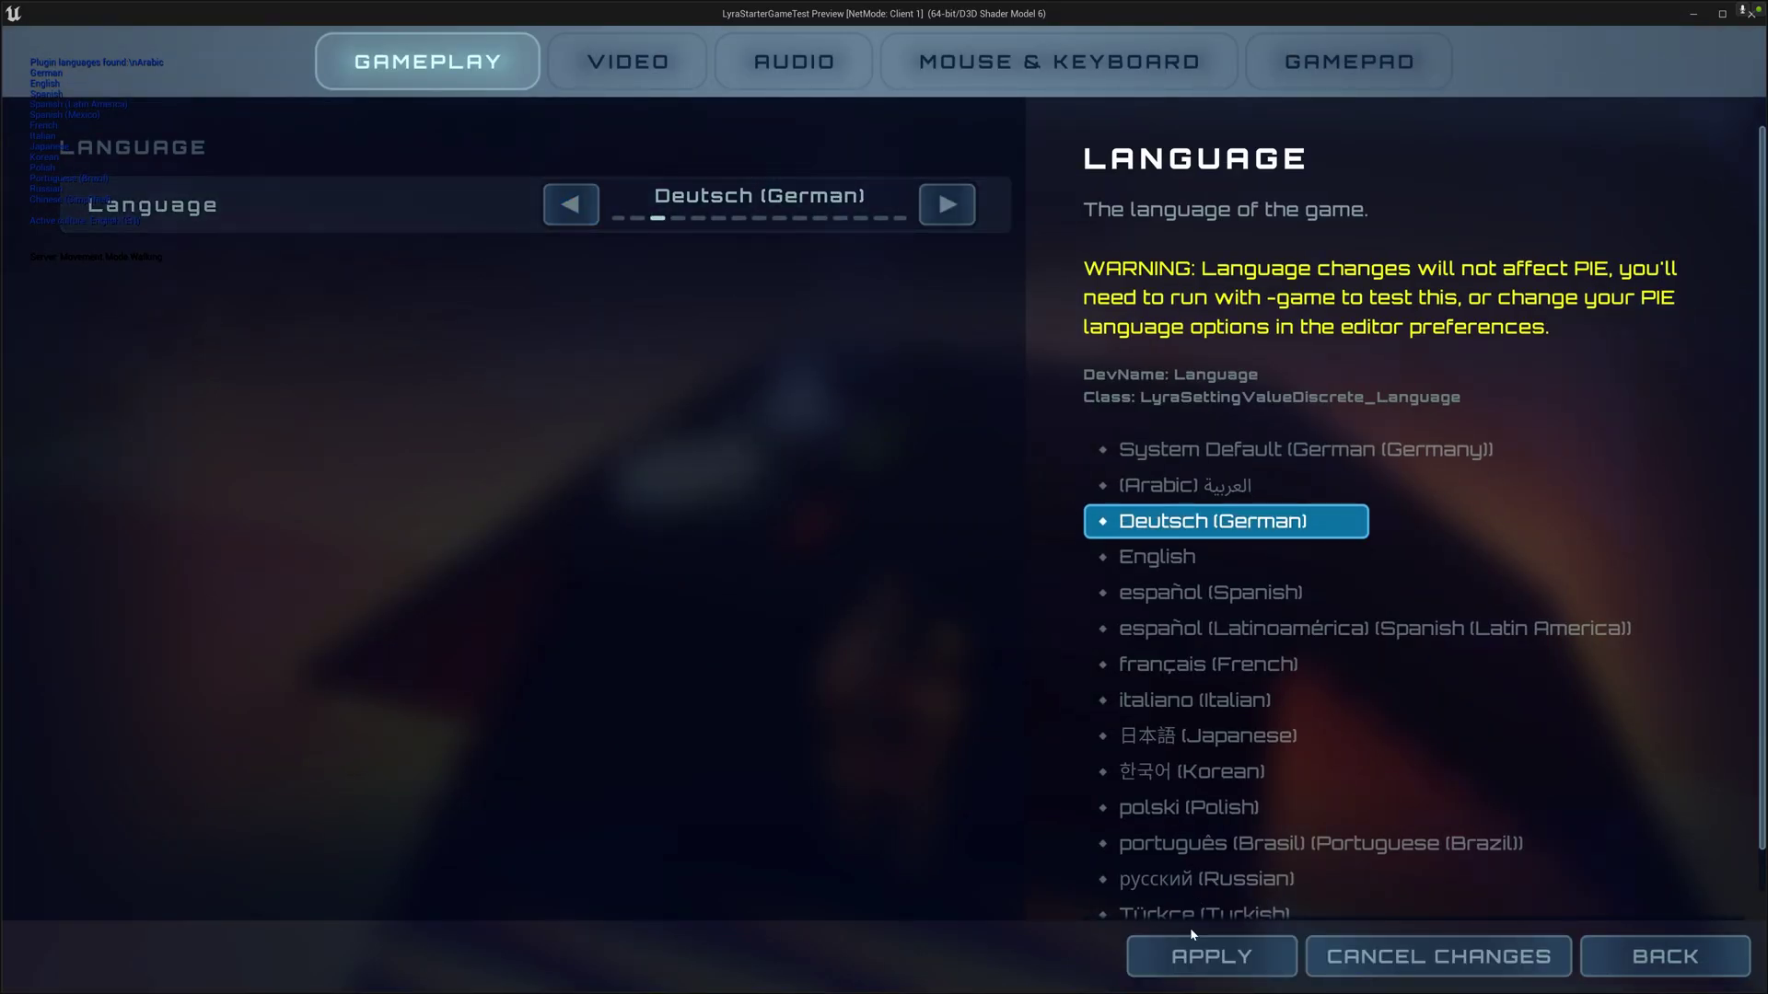
click(1191, 964)
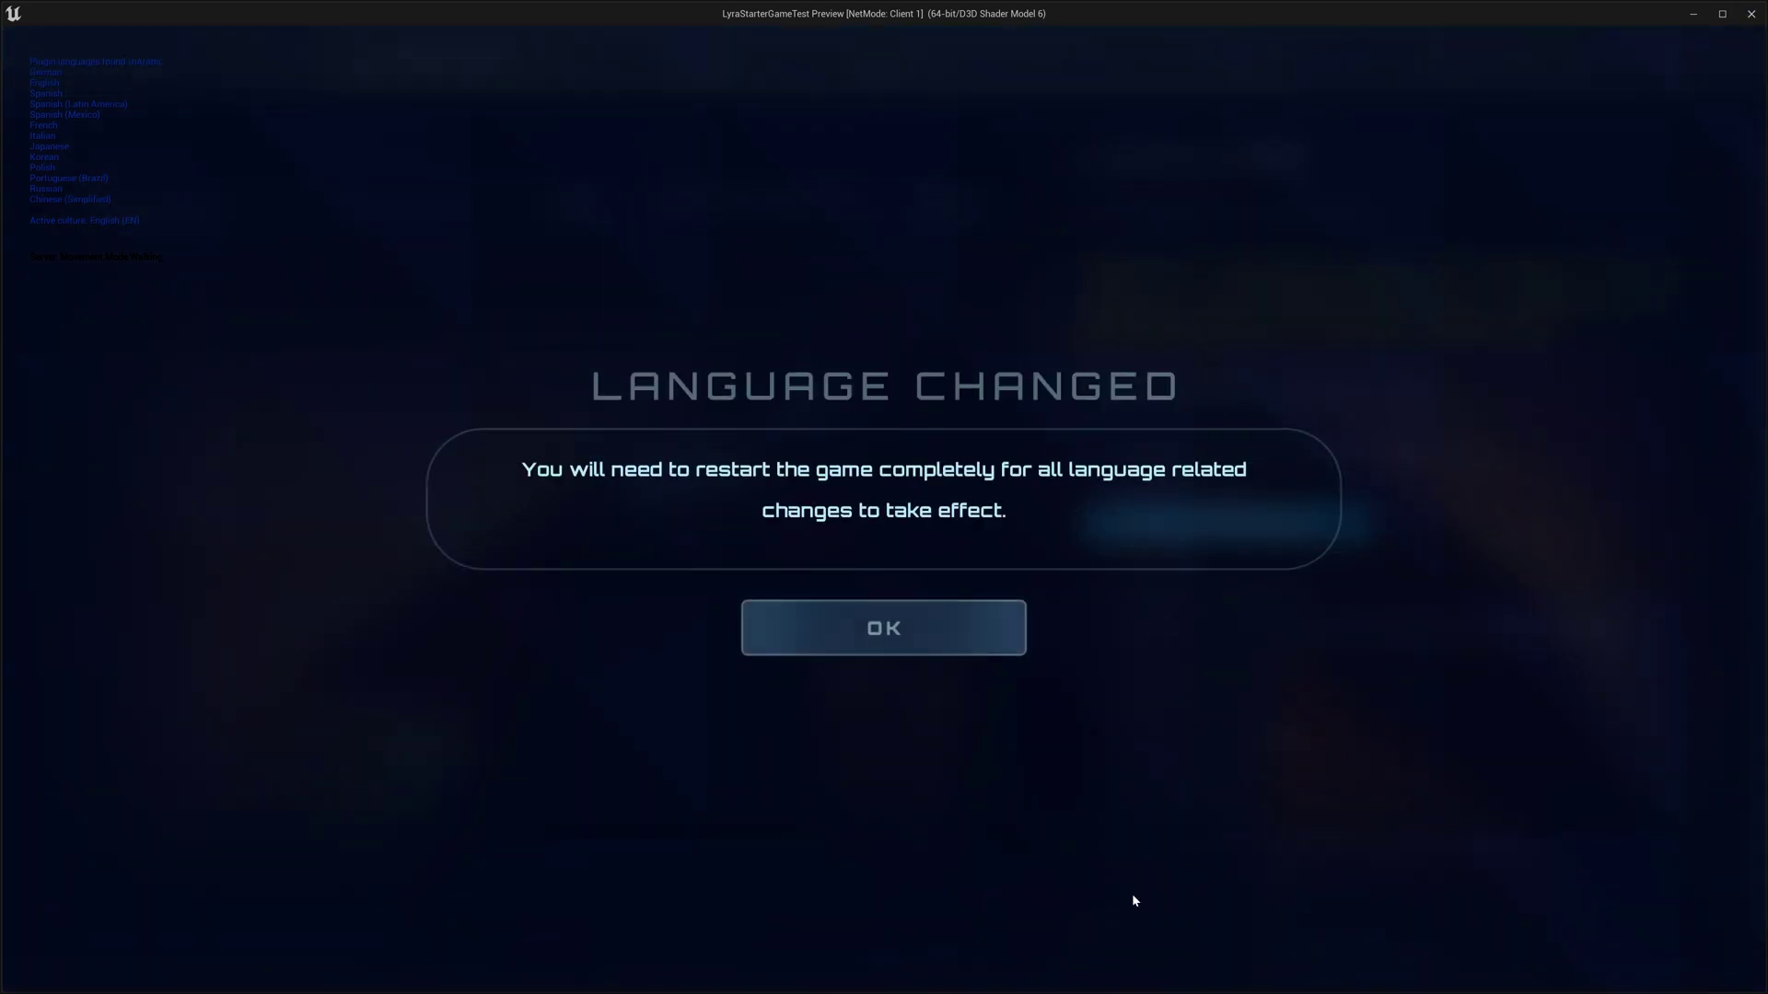
click(852, 635)
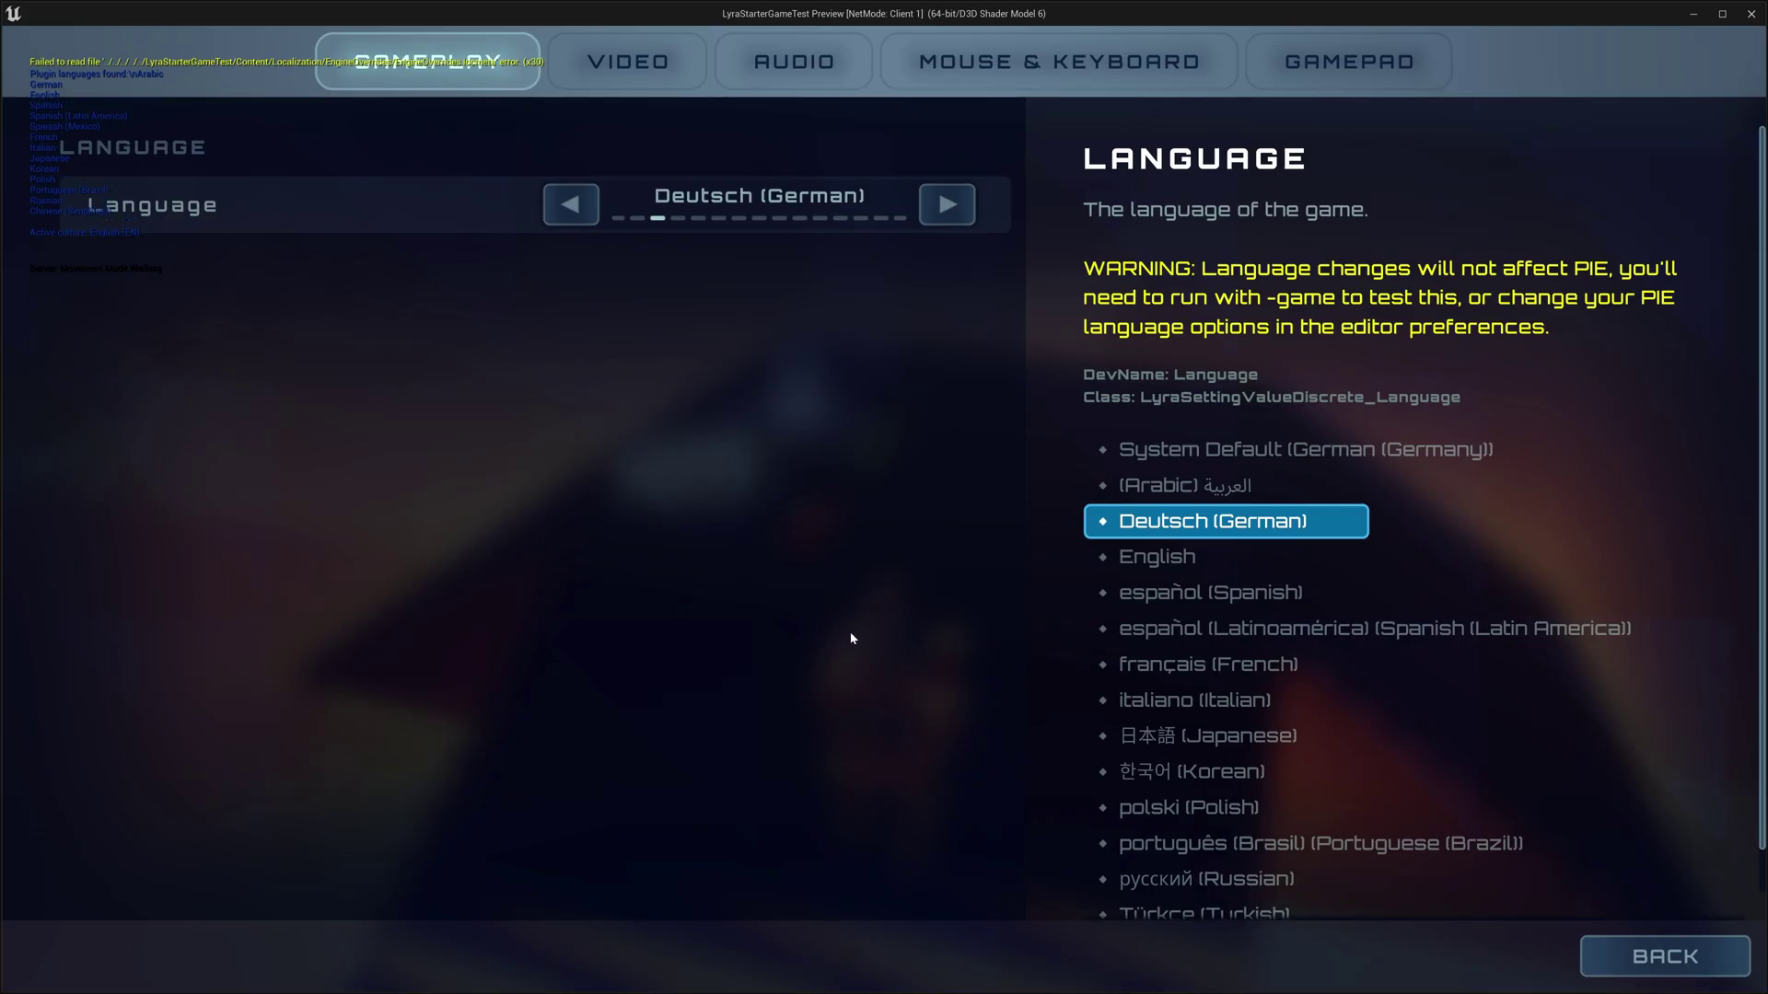
click(1660, 948)
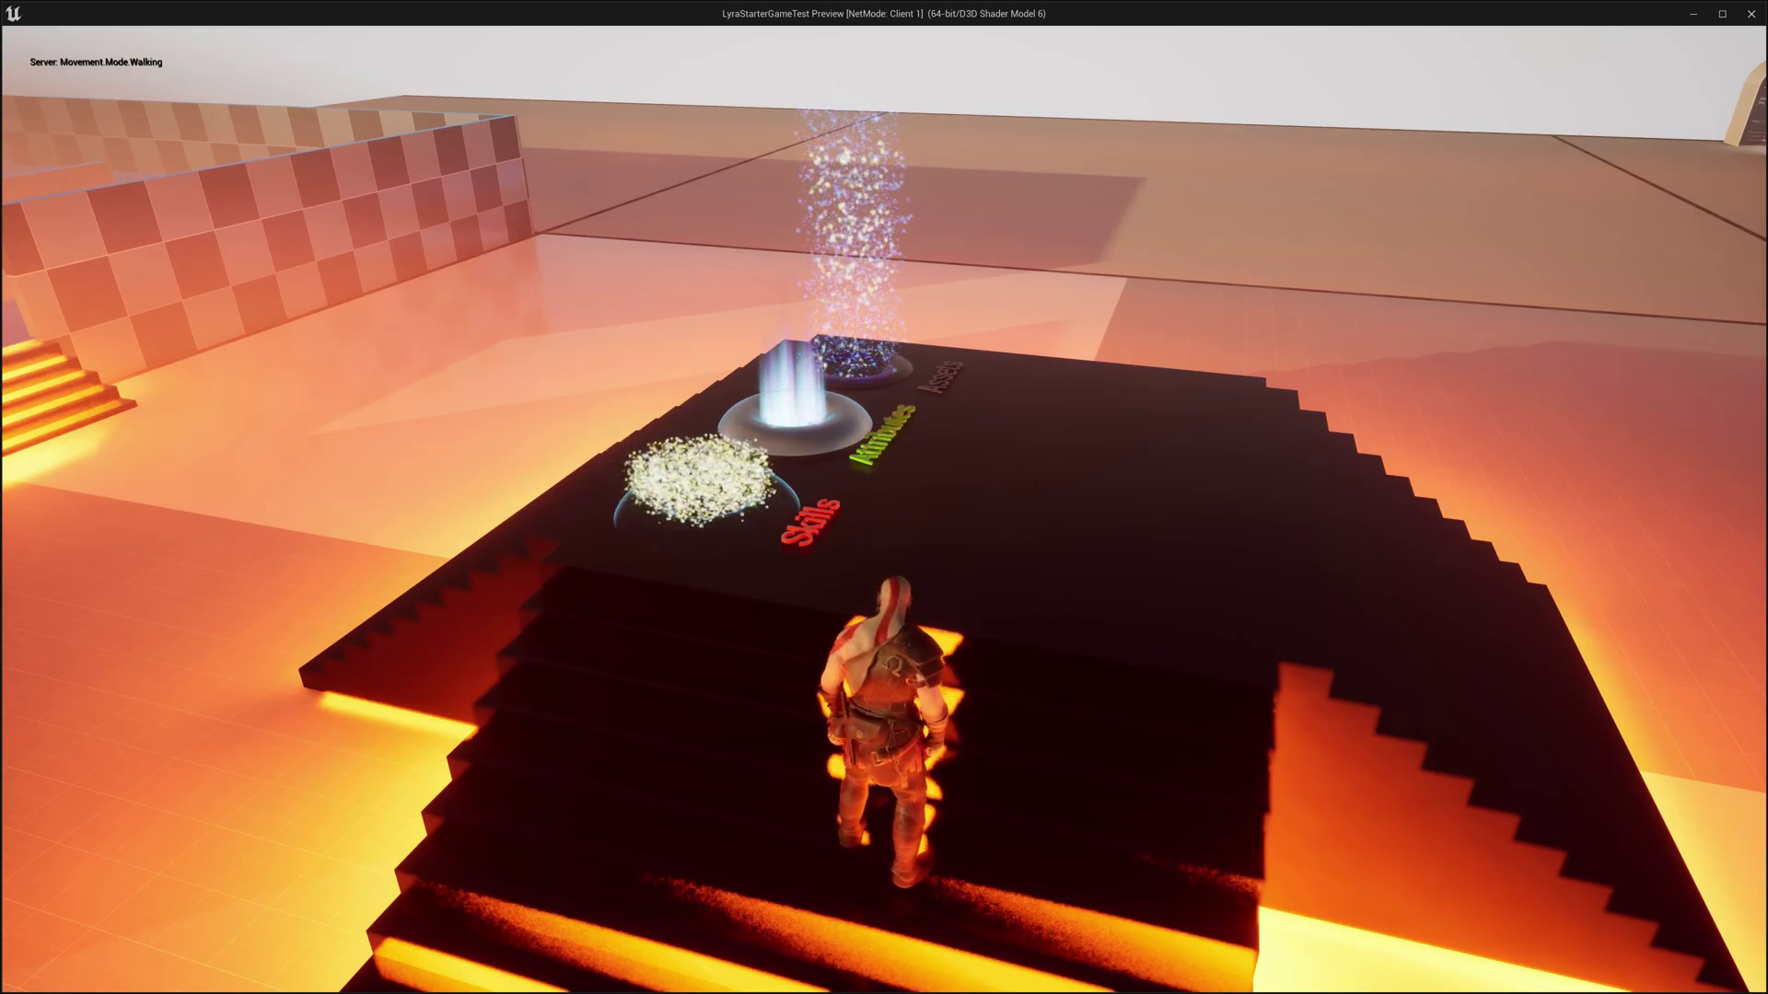
Restart the play session of the level and walk the character onto the platform to check the German labels at the three granters
key(Escape)
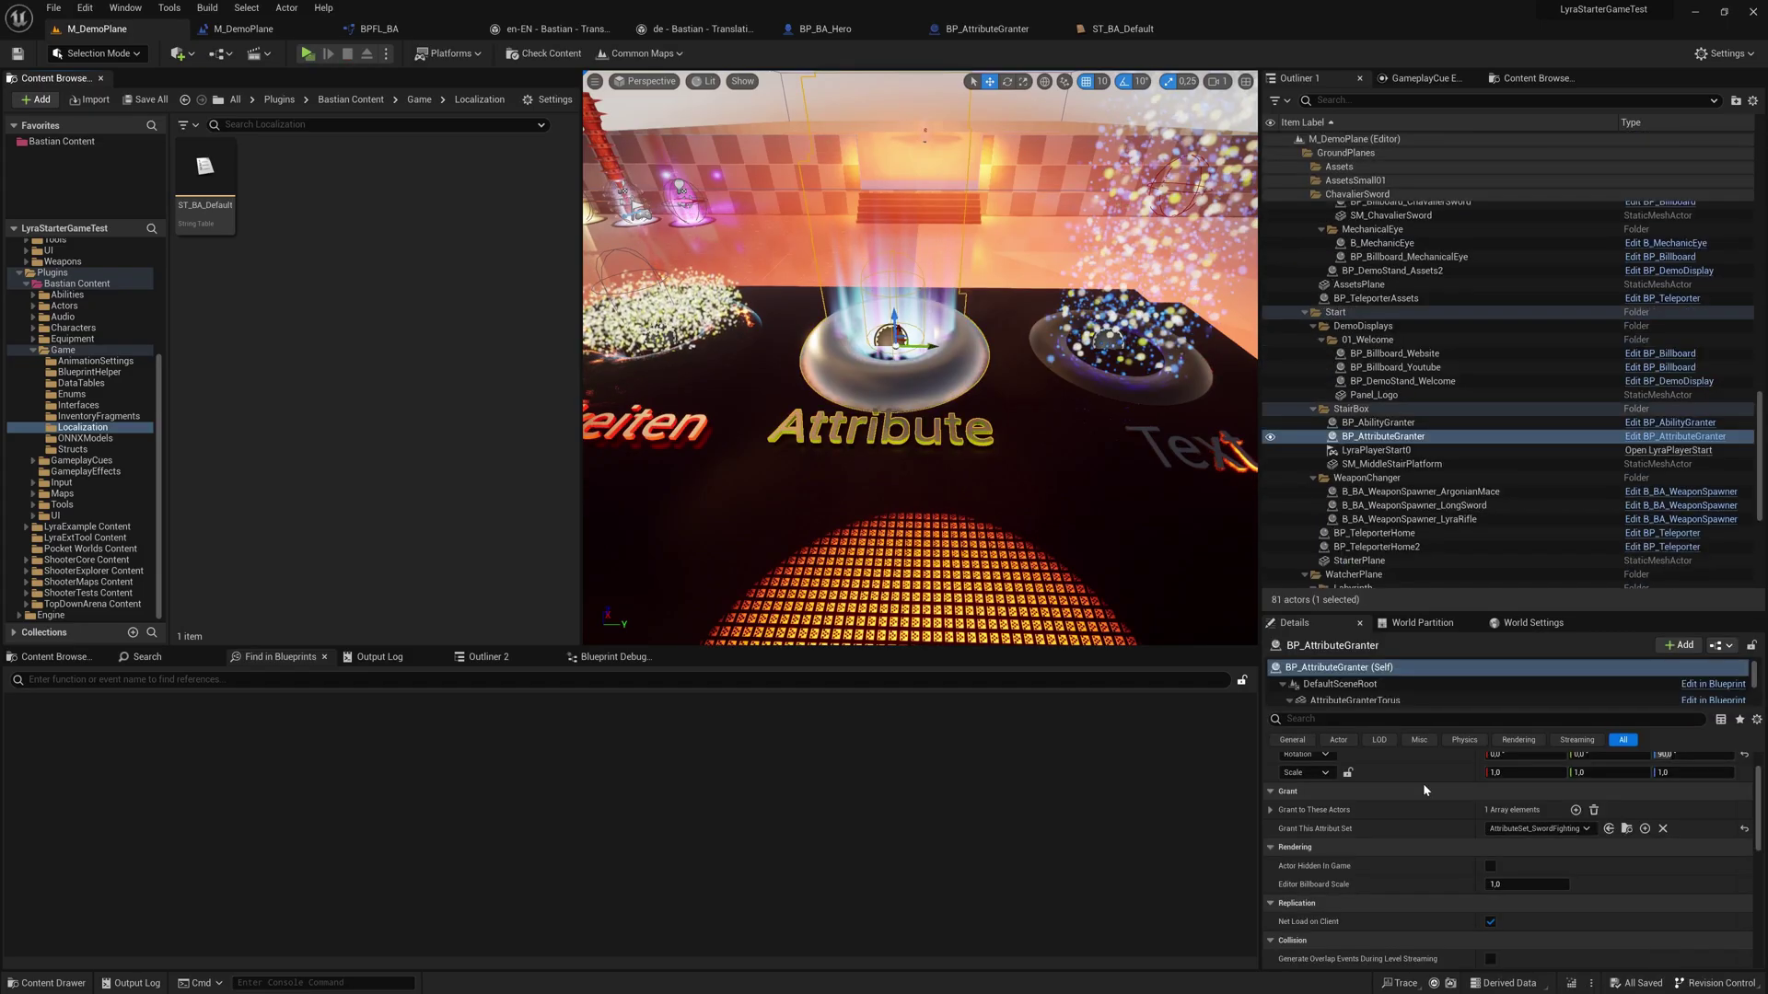
click(307, 53)
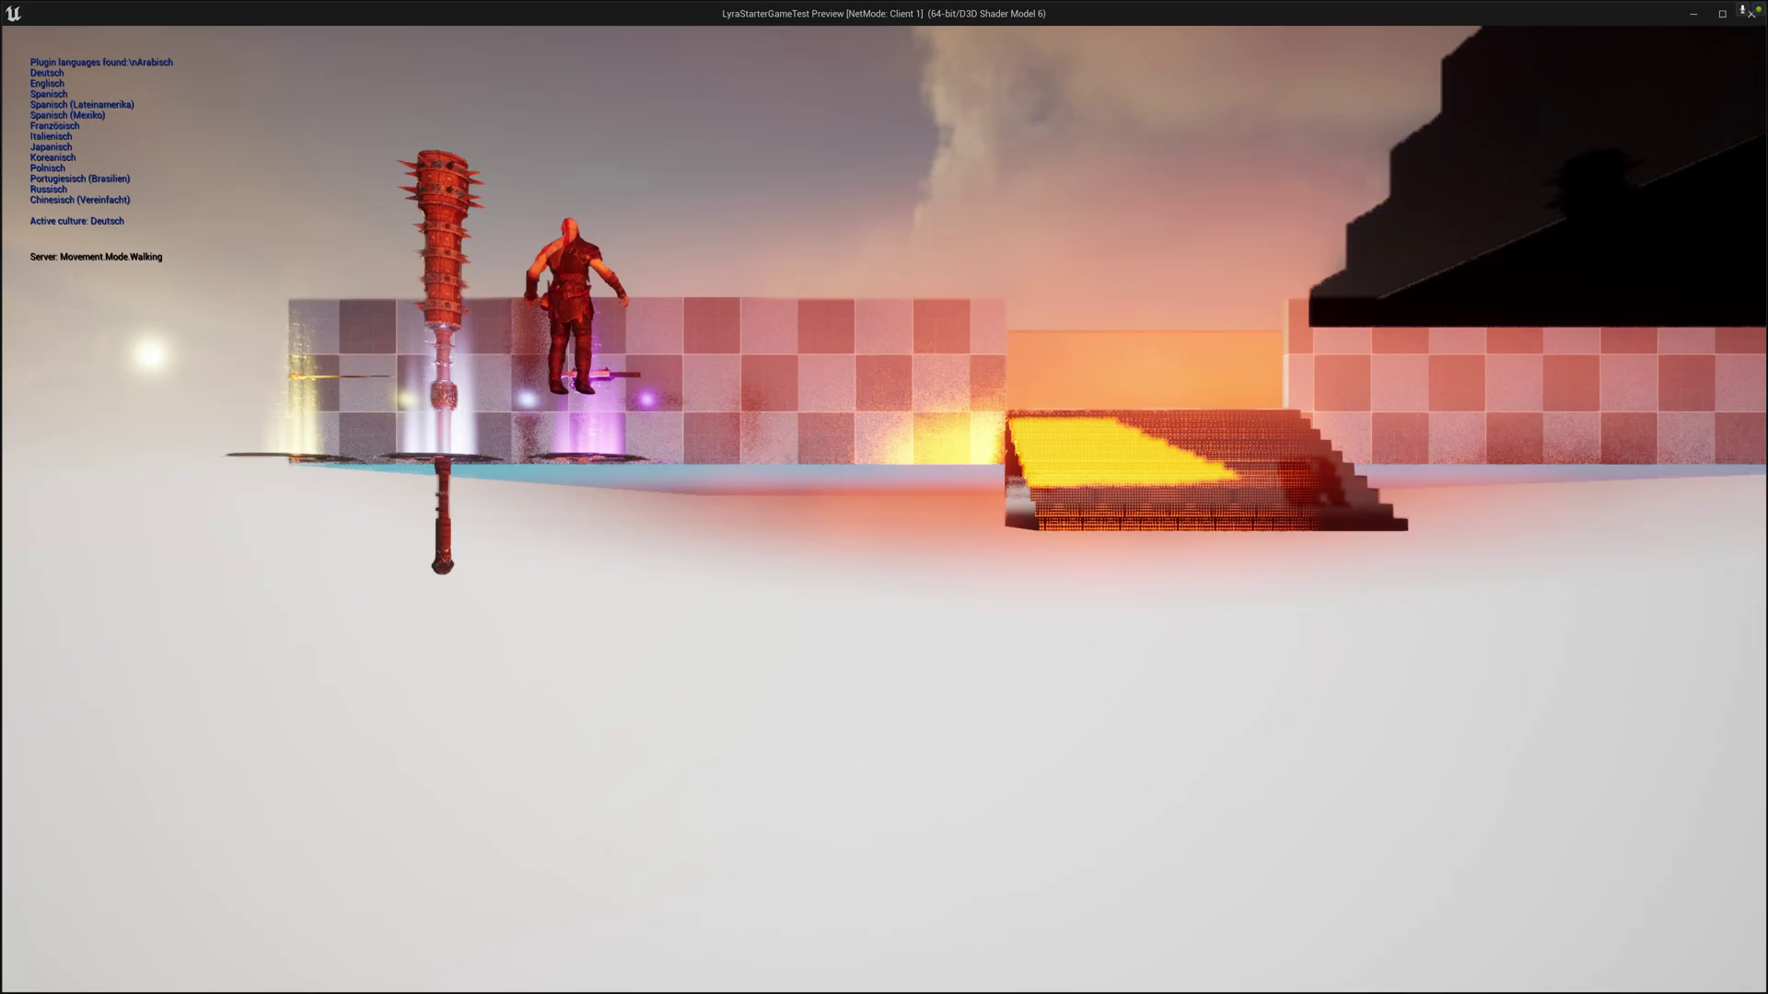
key(w)
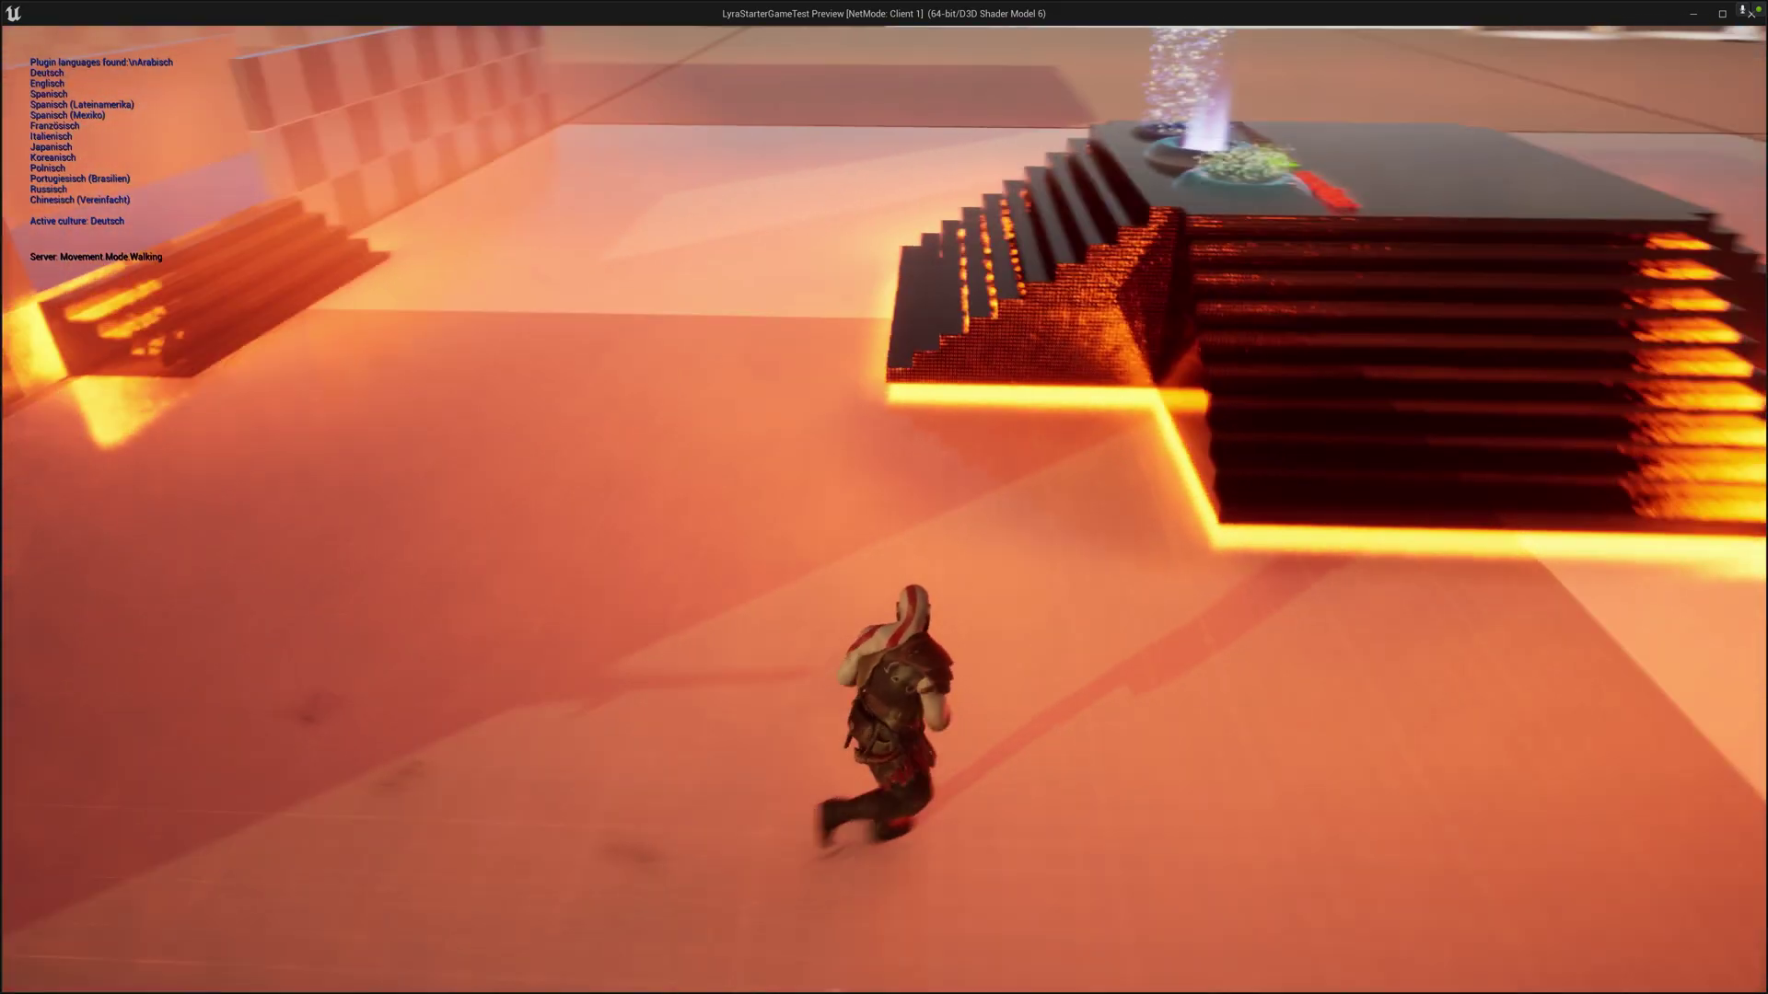
key(w)
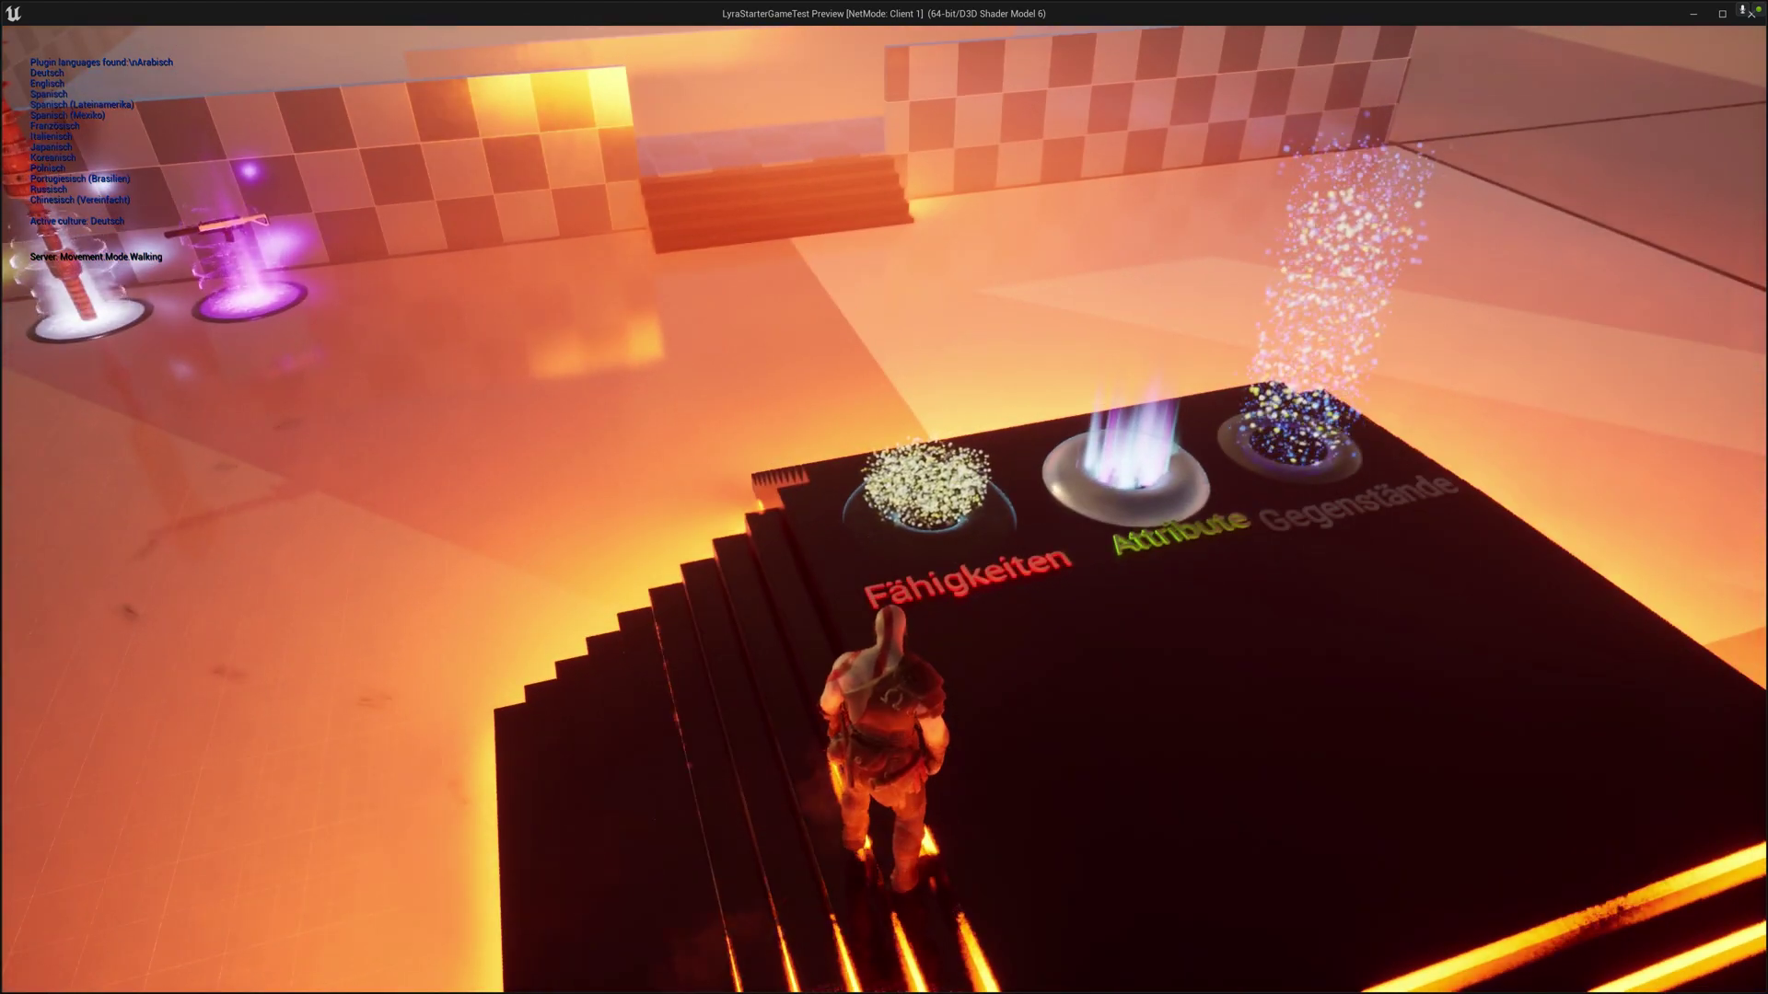
Exit the current game and run the character toward the platform with the game language set to DE
key(Escape)
click(876, 552)
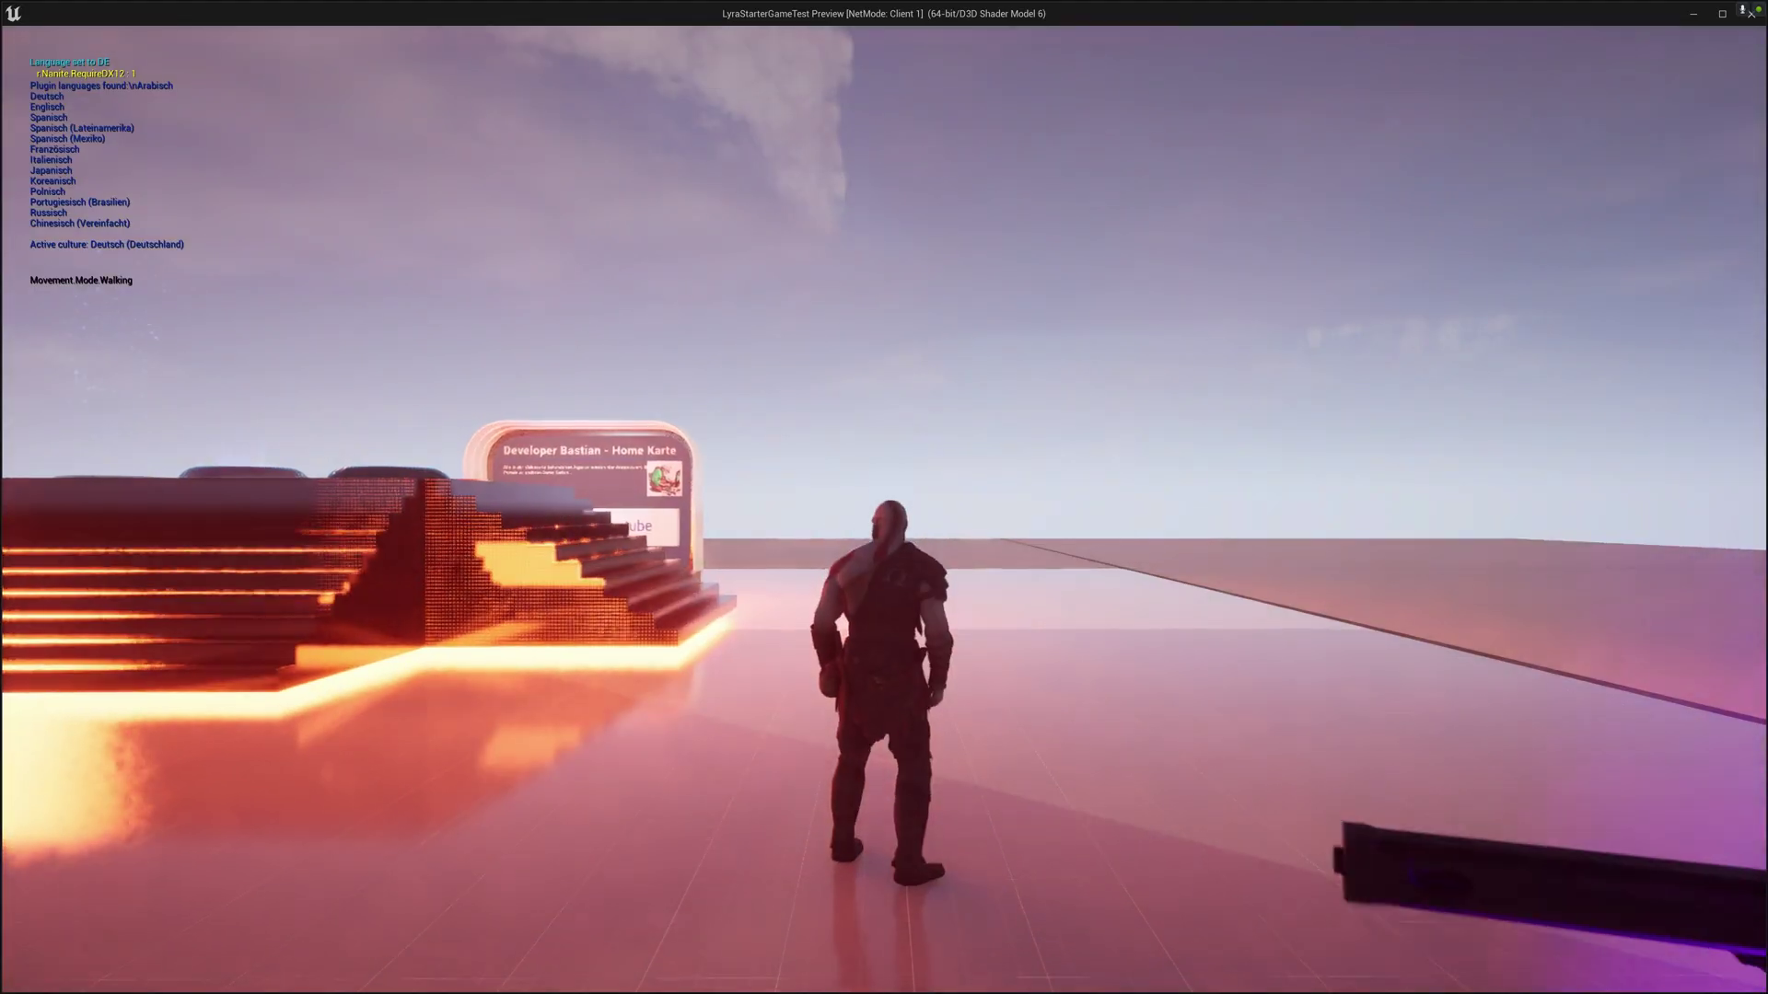
key(w)
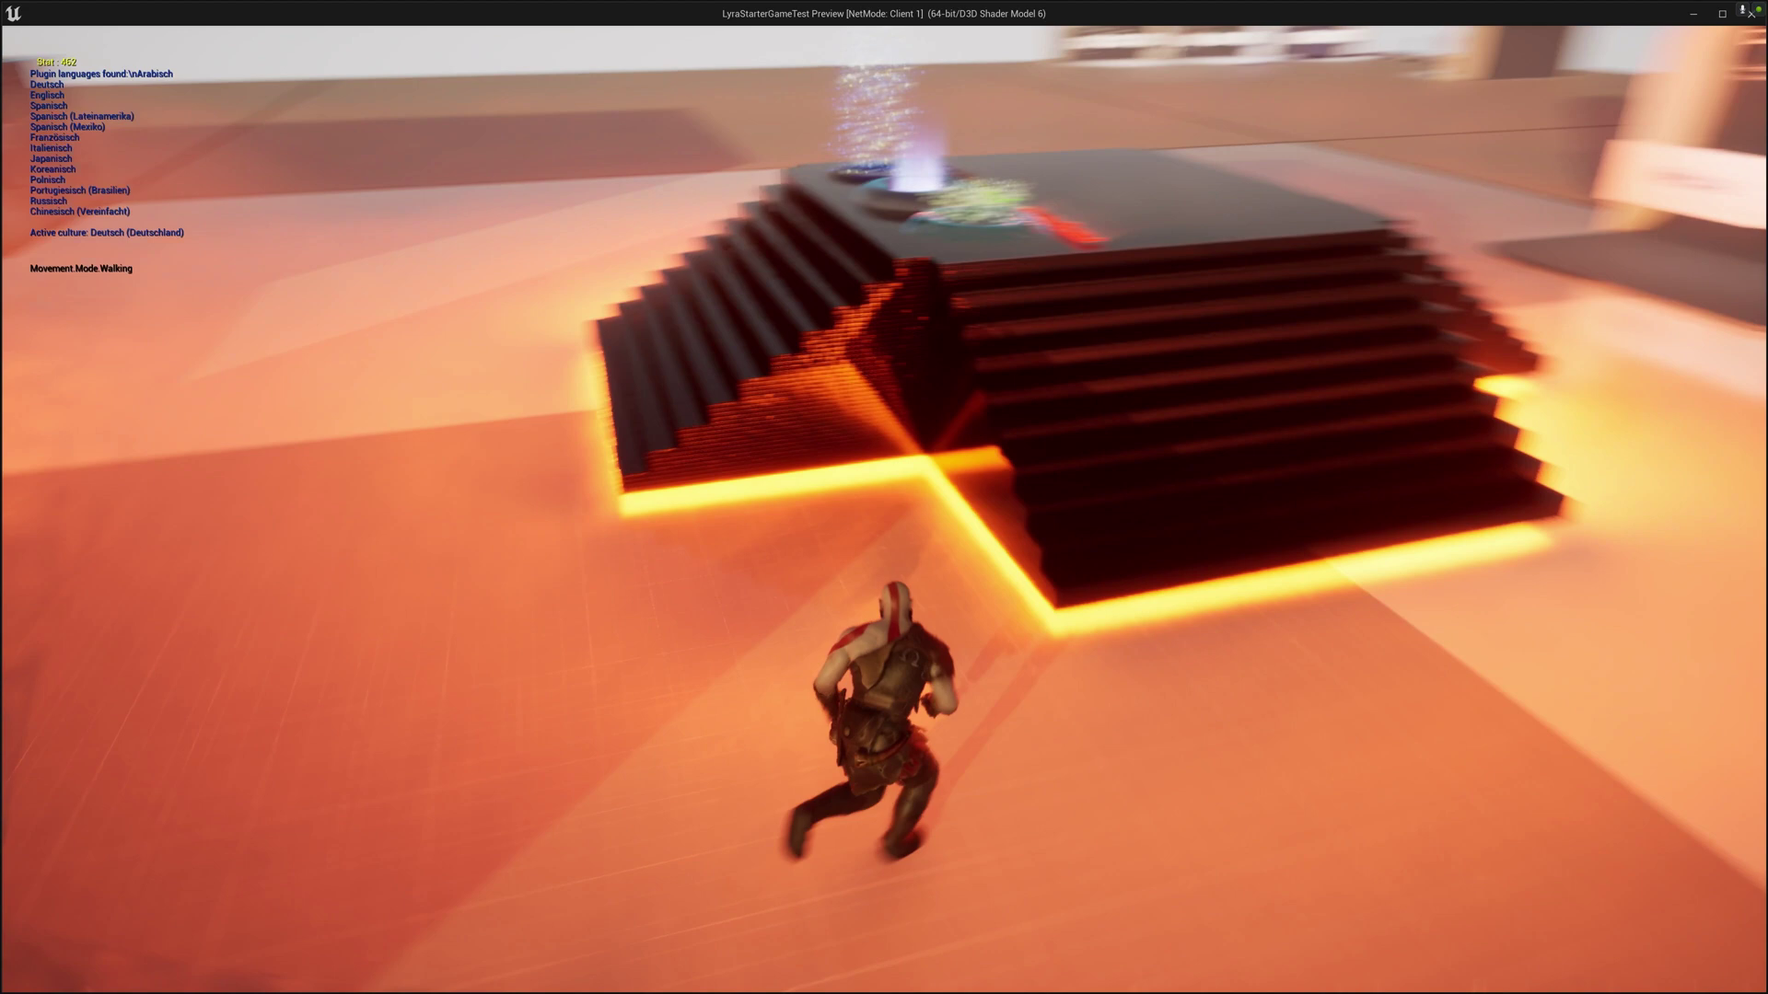
Switch the game language to EN and walk the character up the platform stairs to check the English labels
key(w)
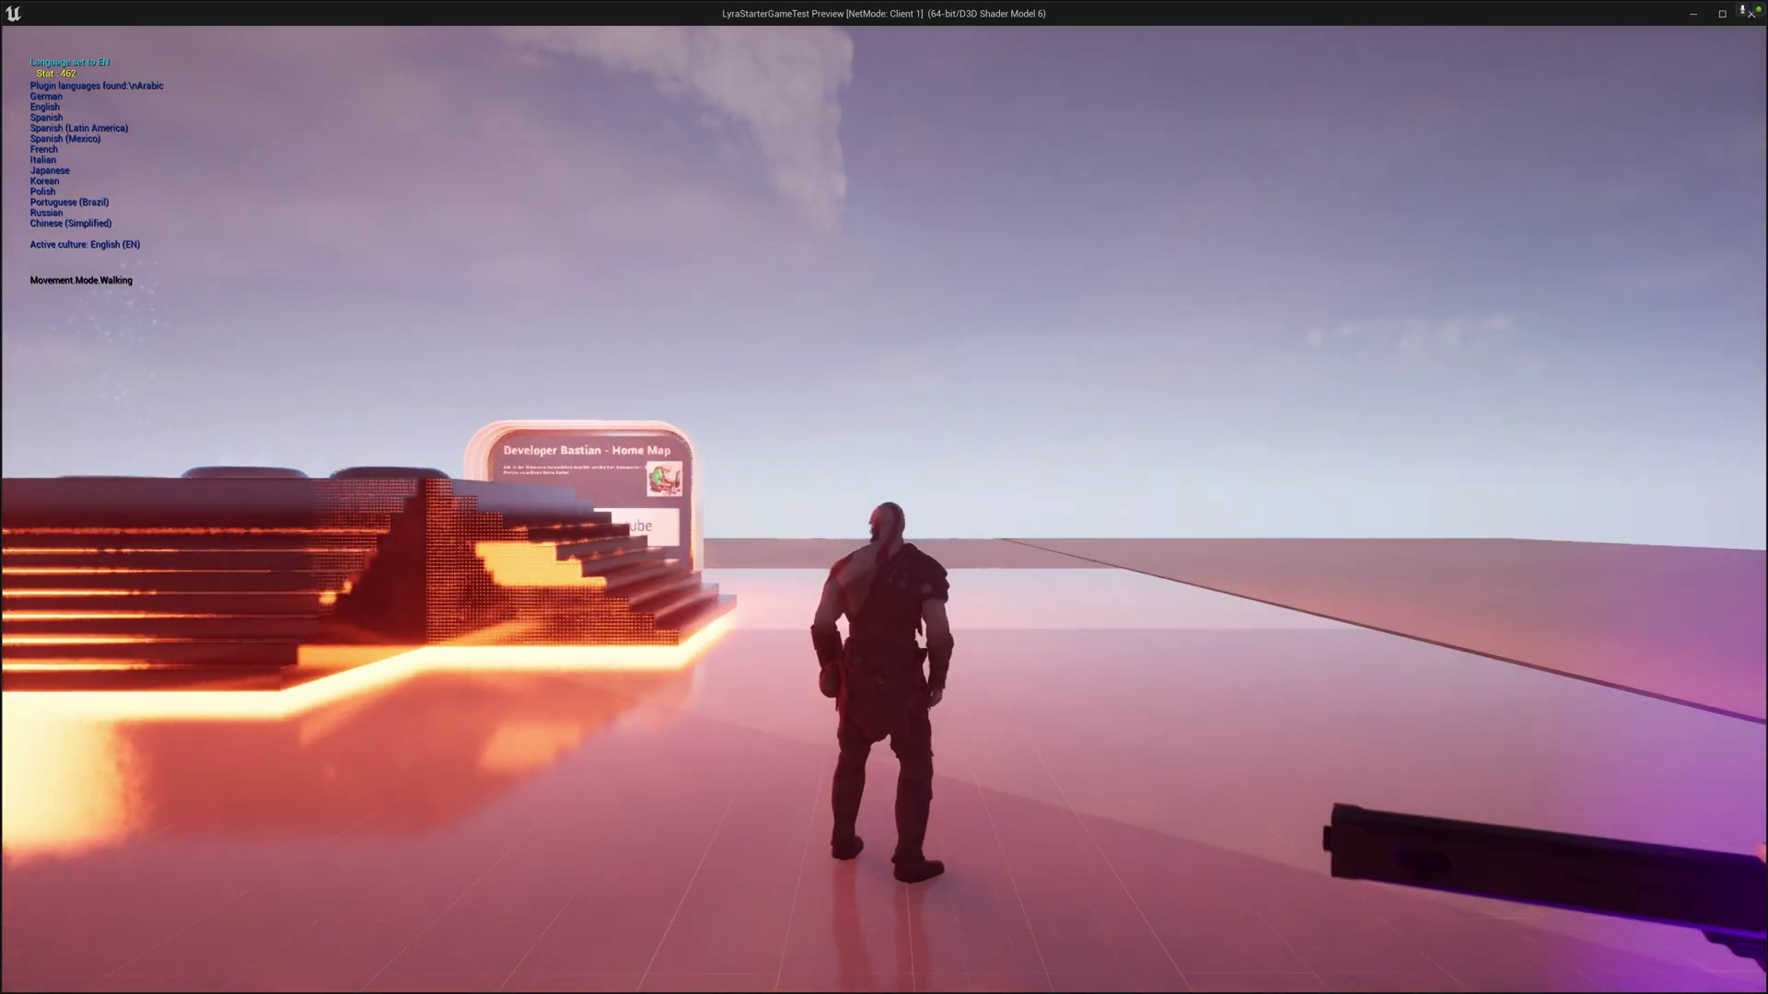
key(w)
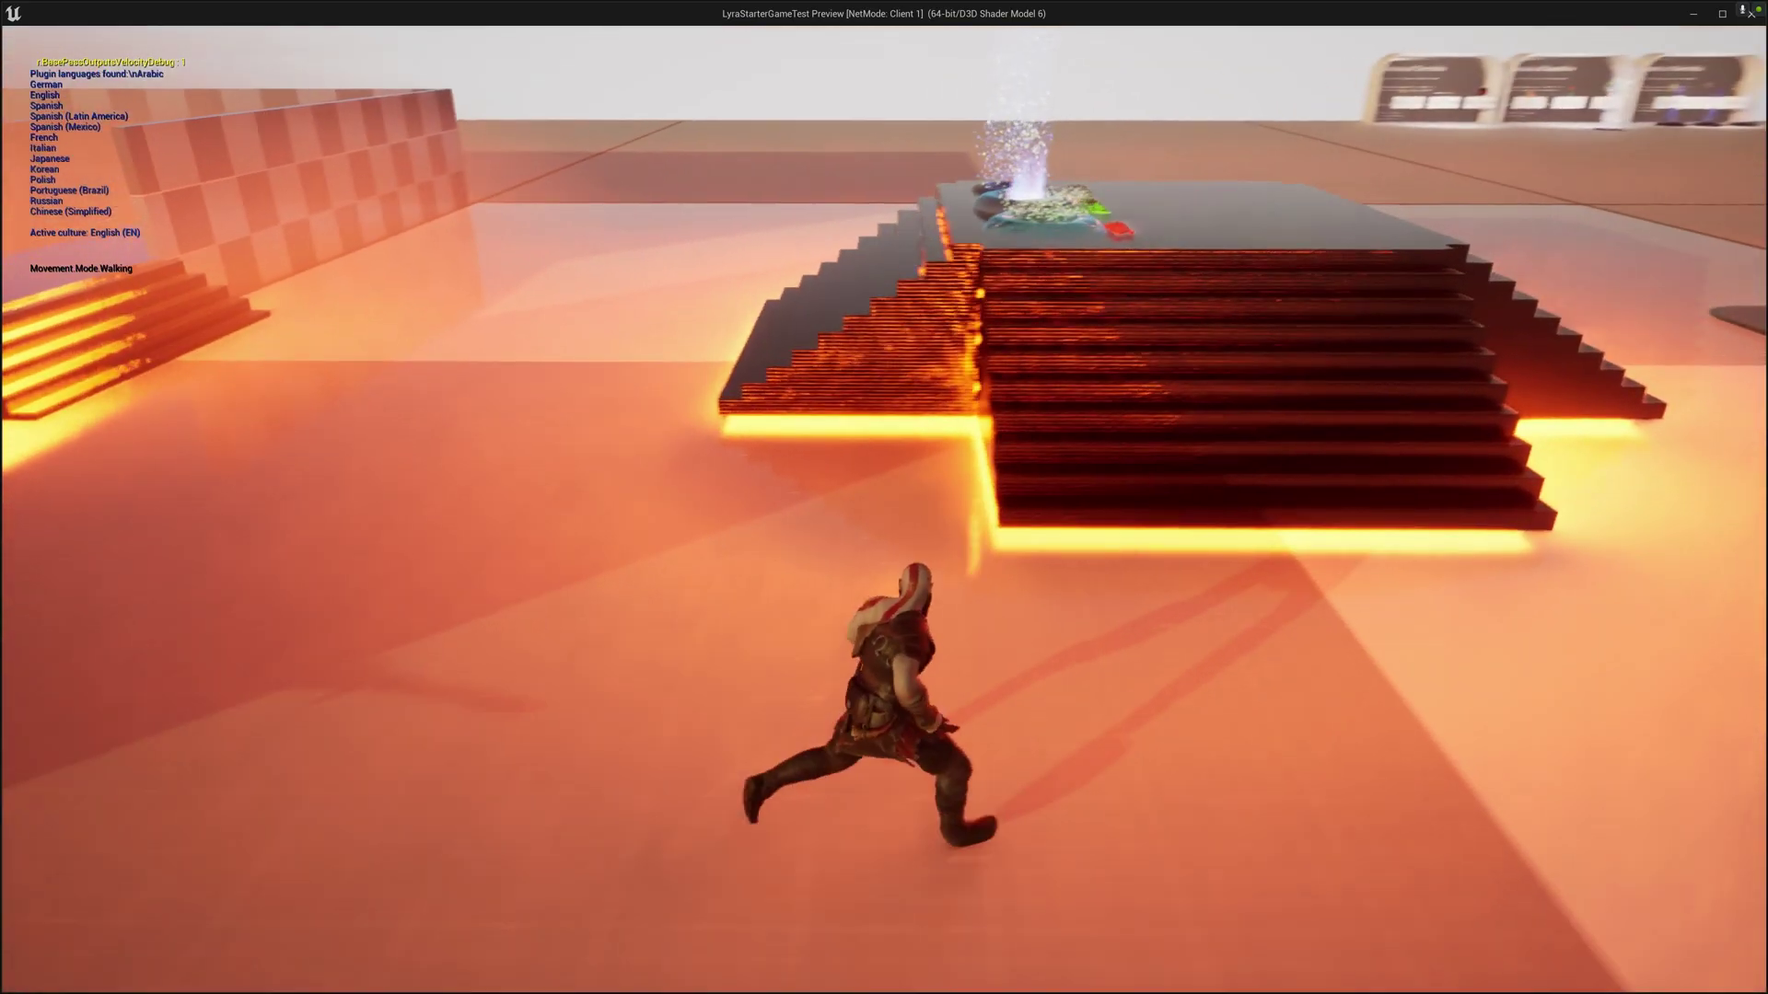
key(w)
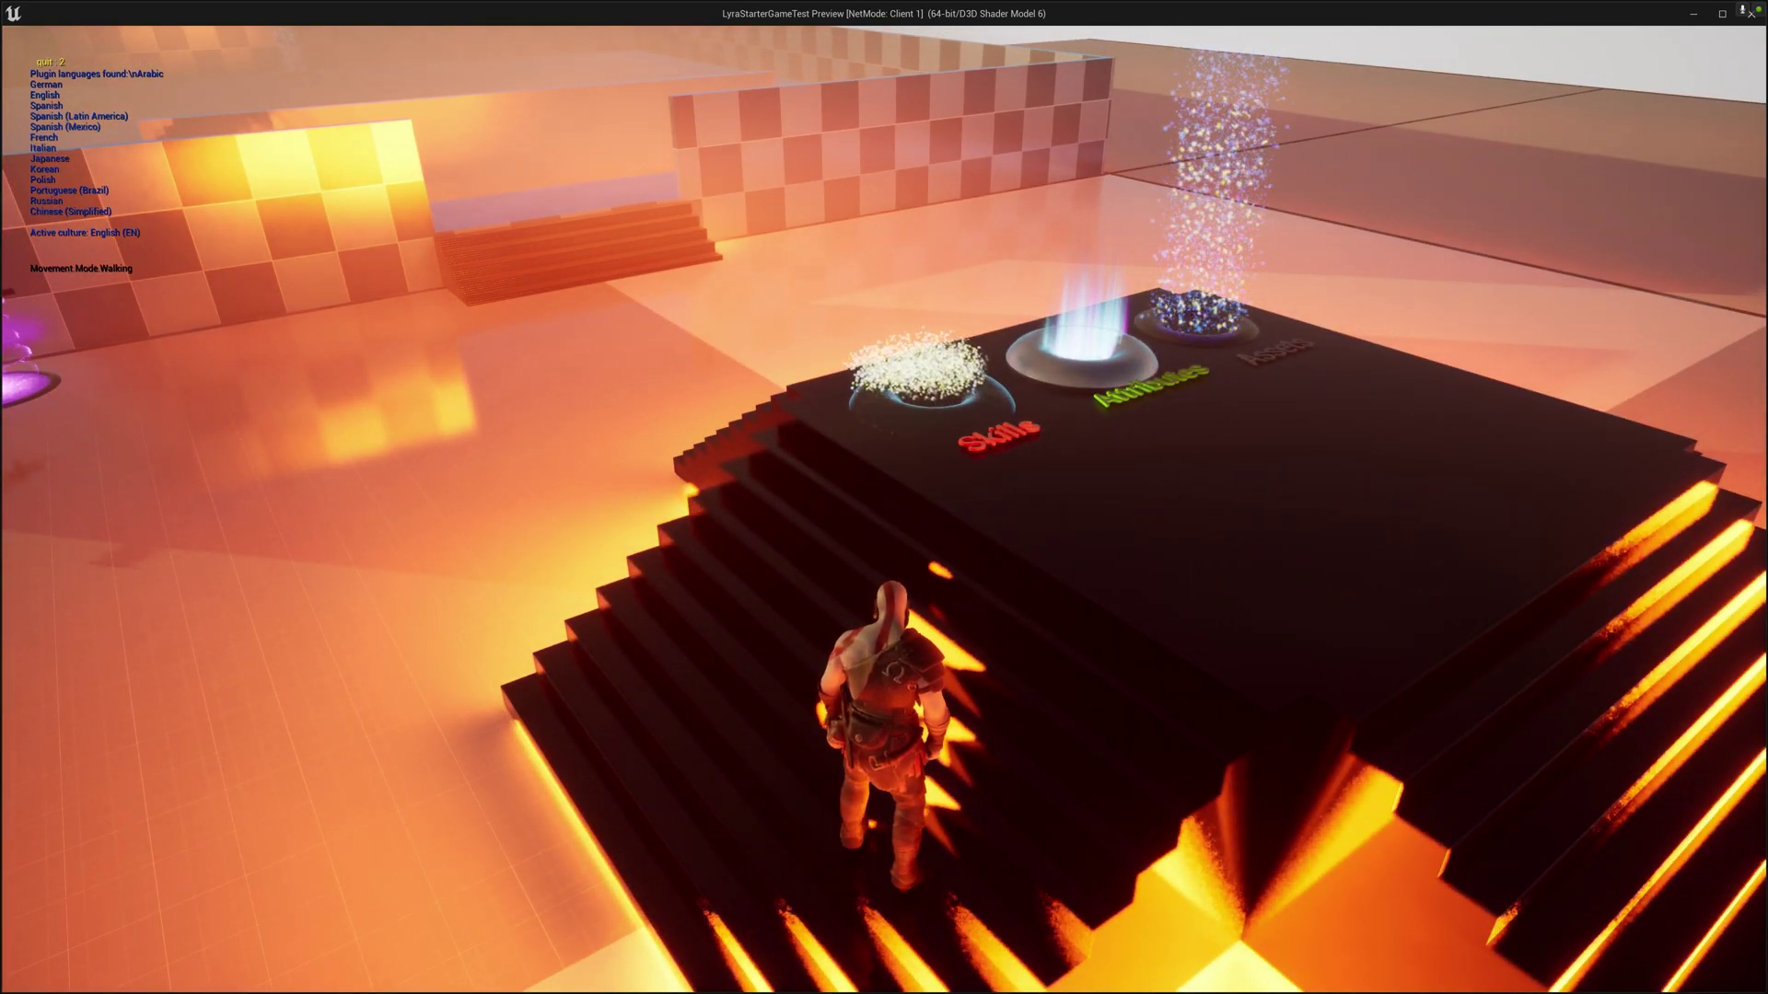
key(w)
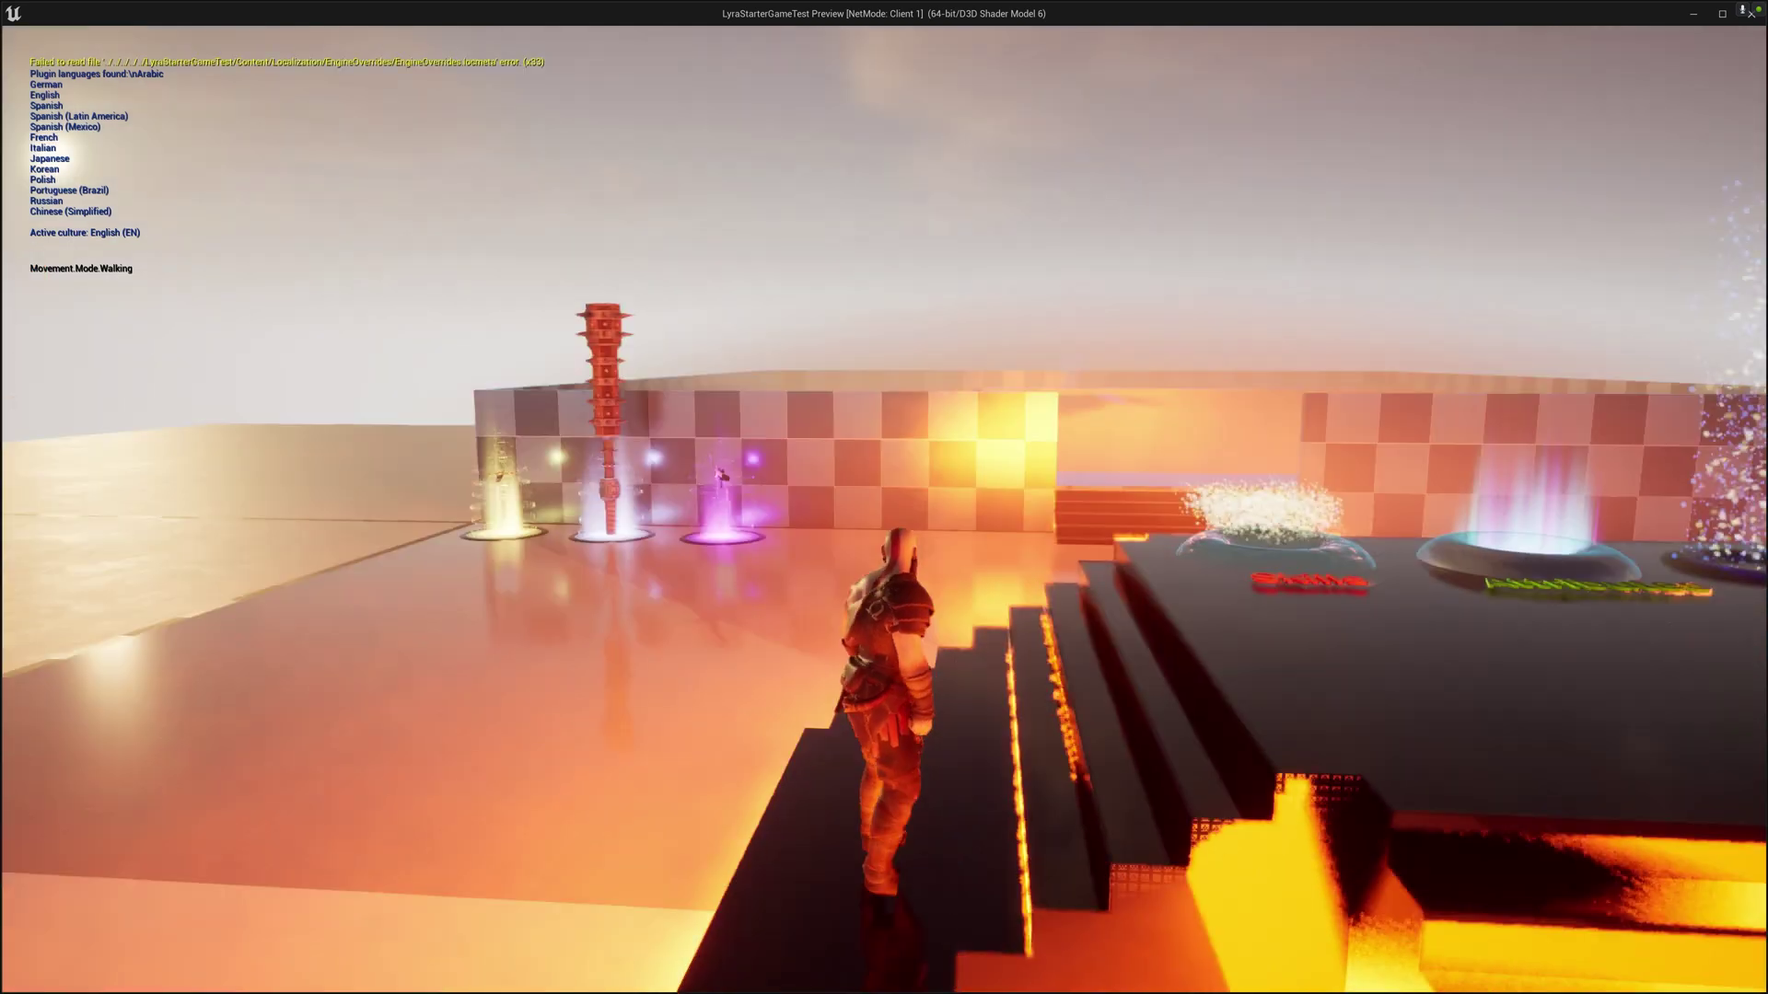